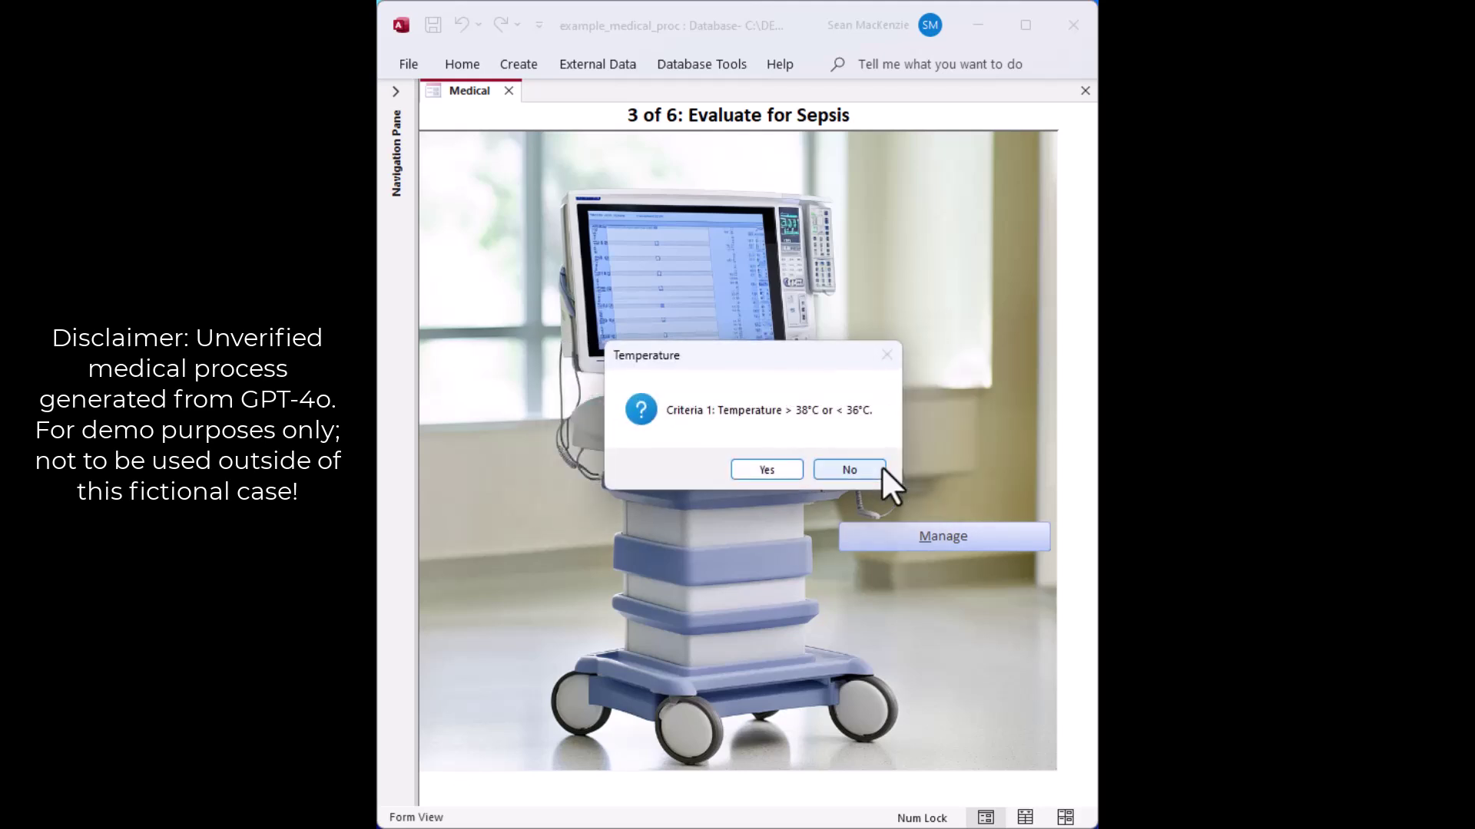
Answer the SIRS criteria: Temperature Yes, Heart Rate No, Respiratory Rate Yes, WBC Yes
left_click(767, 470)
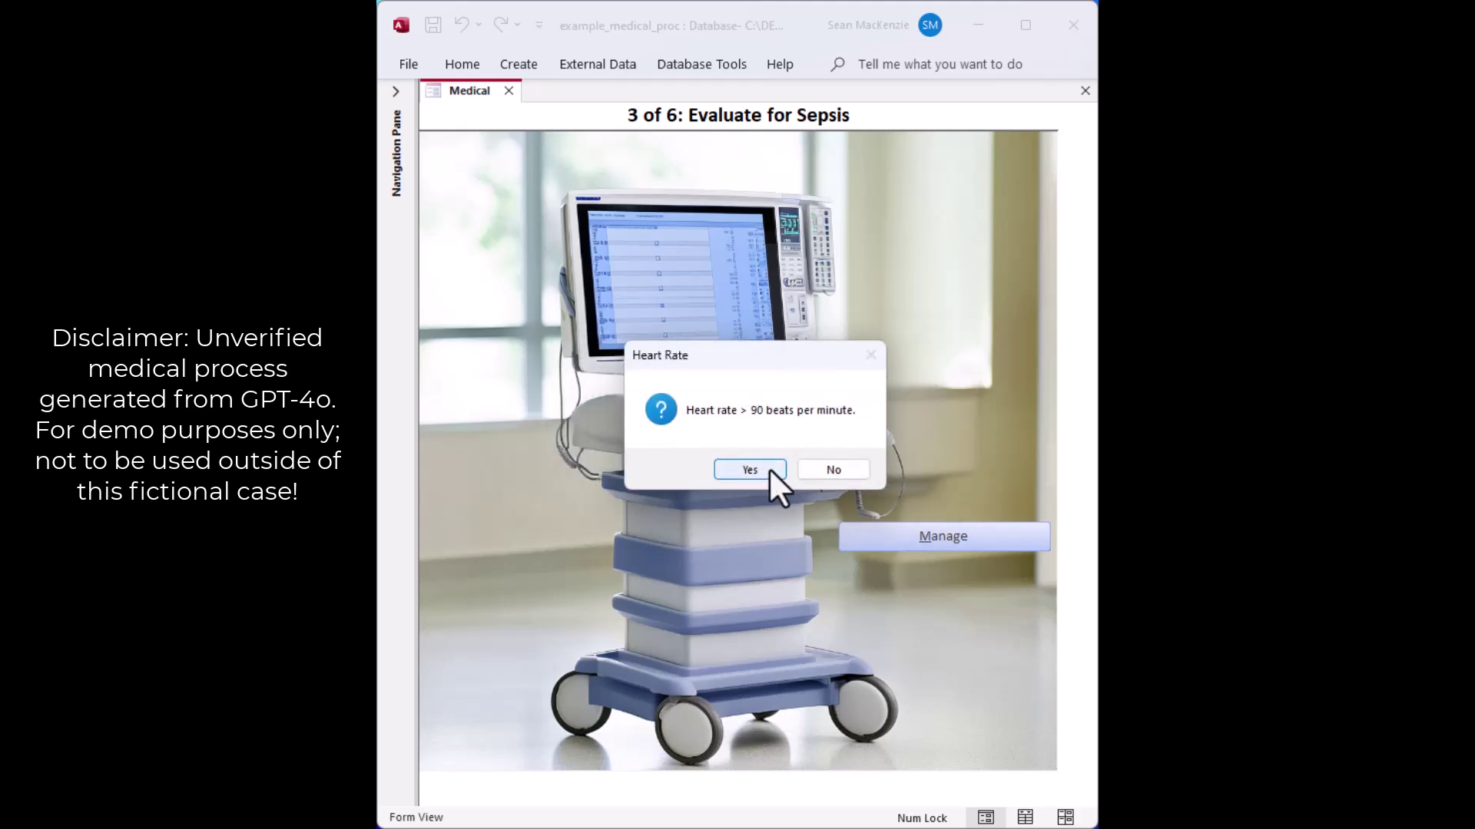
left_click(827, 467)
left_click(814, 470)
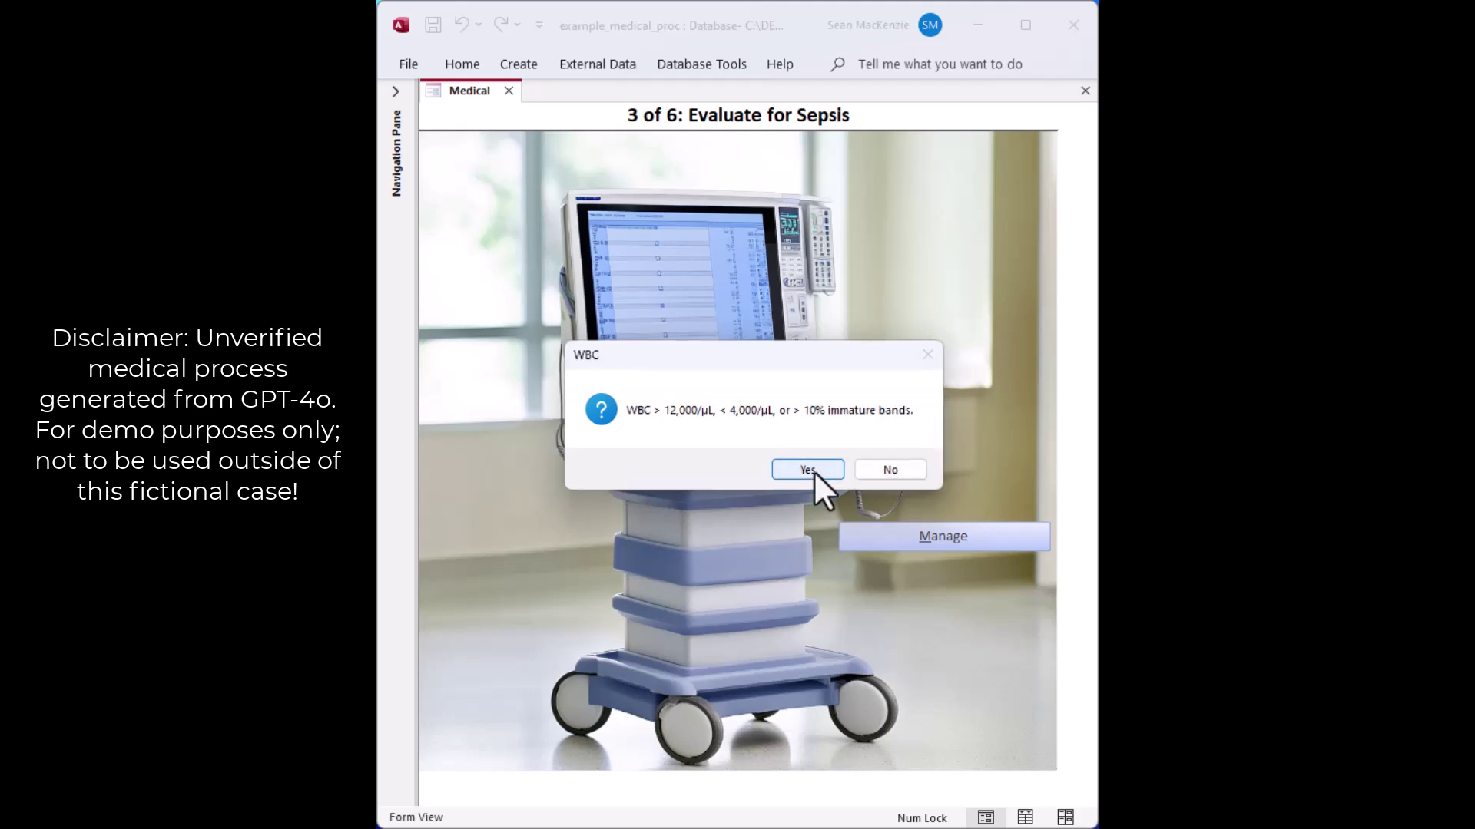
left_click(809, 469)
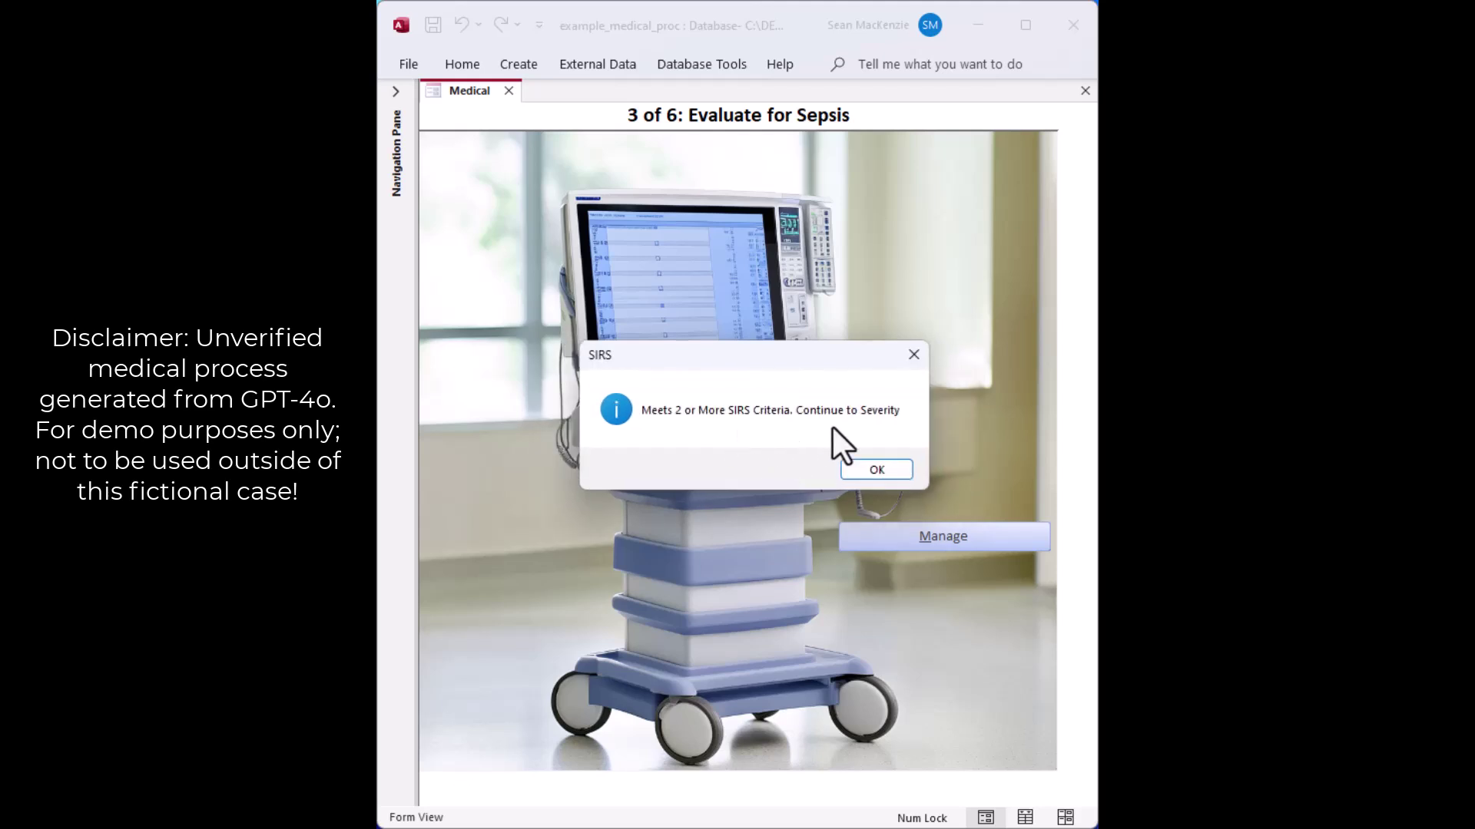
left_click(873, 470)
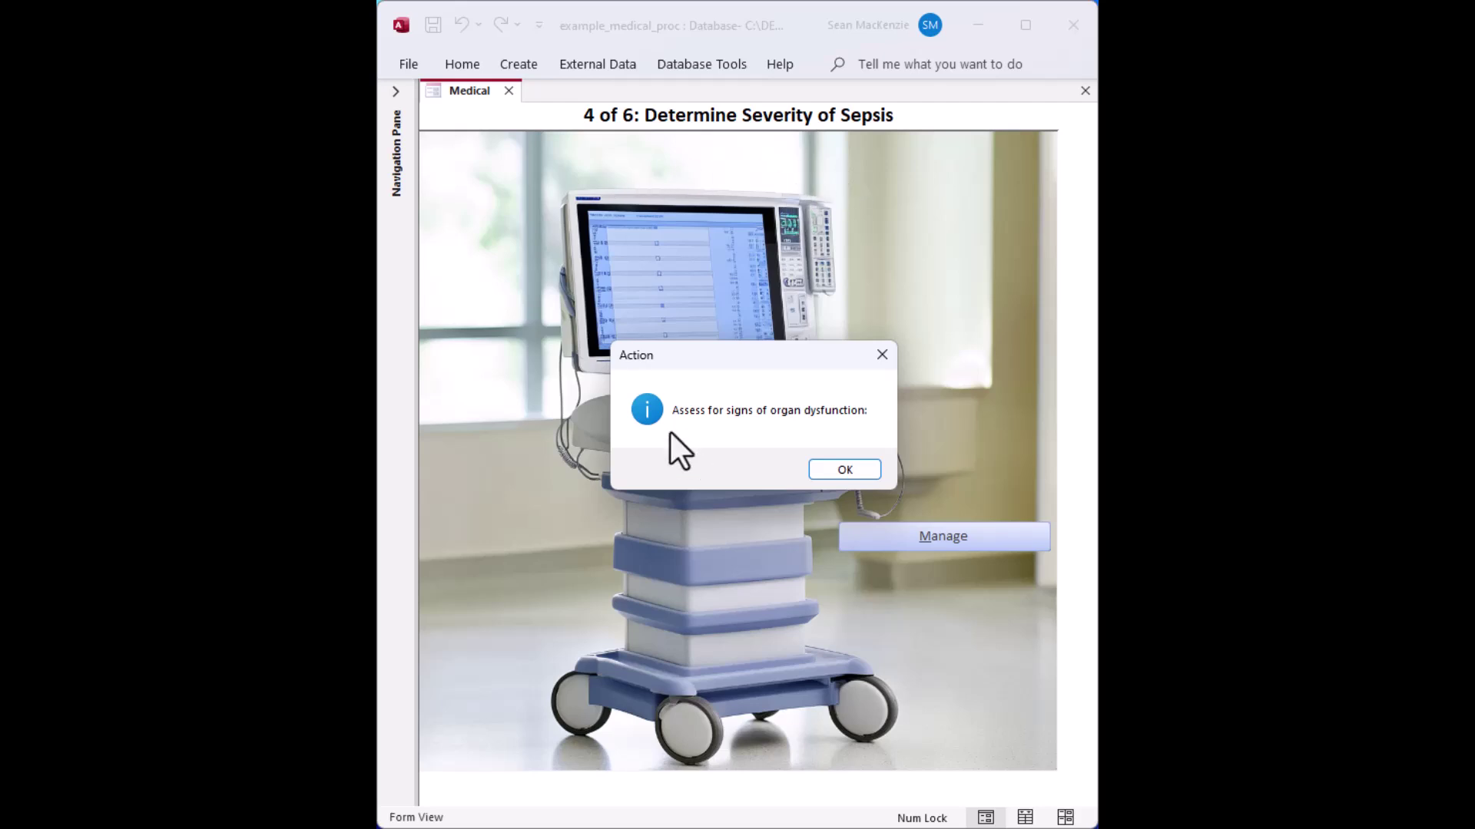
Record organ dysfunction with Hypotension Yes and Altered Mental Status No
left_click(839, 469)
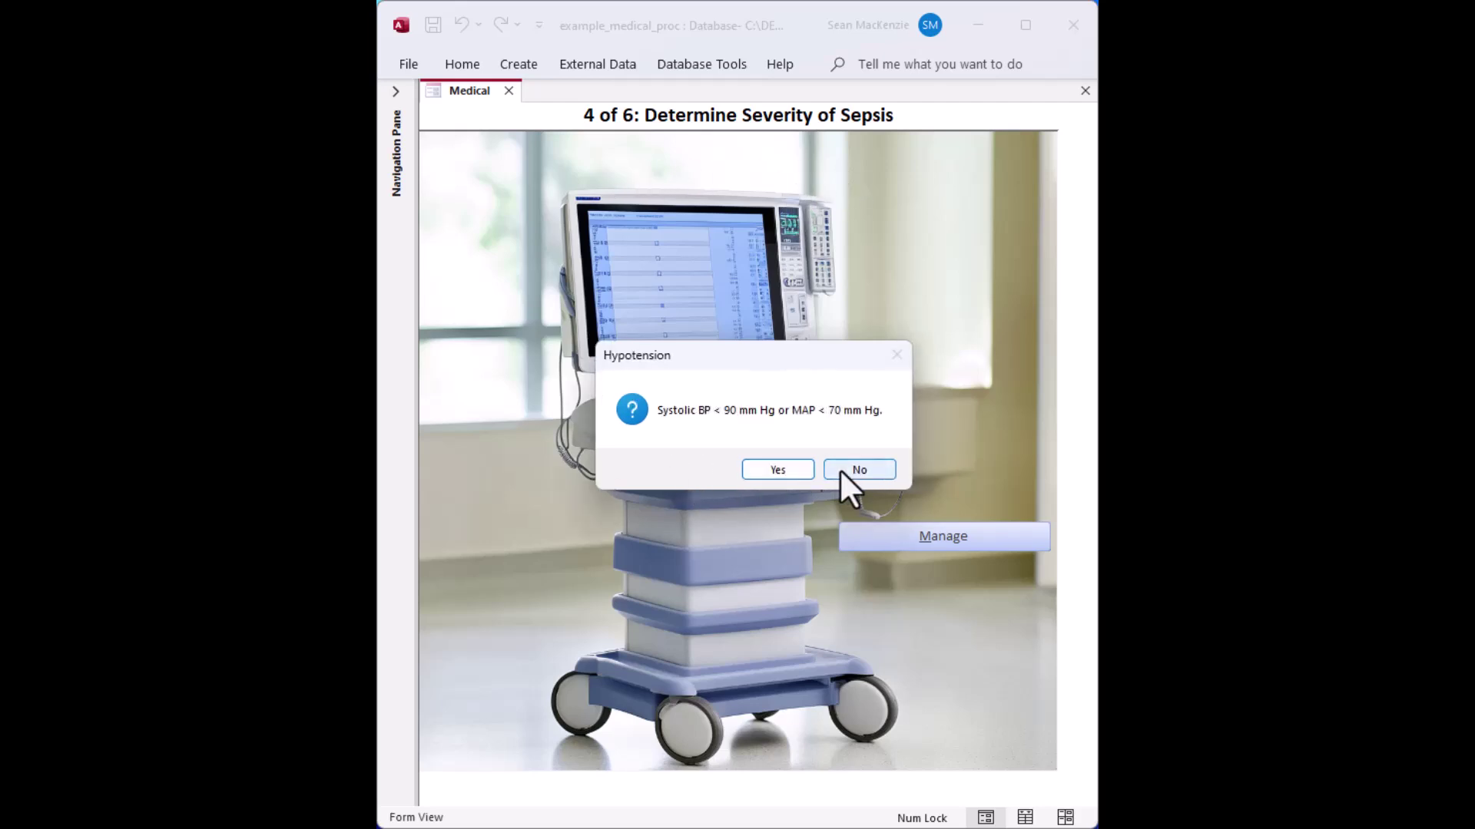
left_click(760, 468)
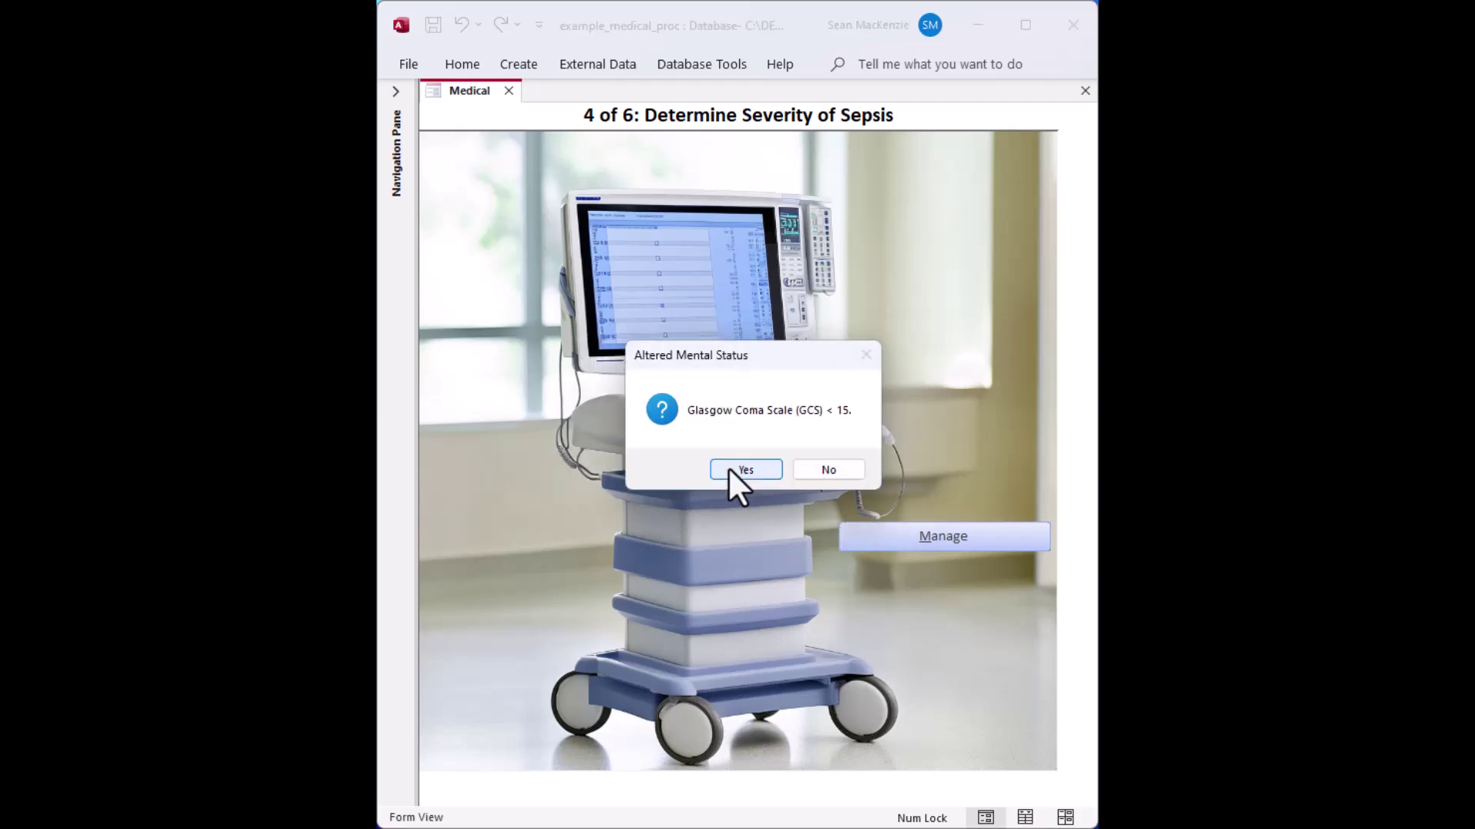
left_click(827, 469)
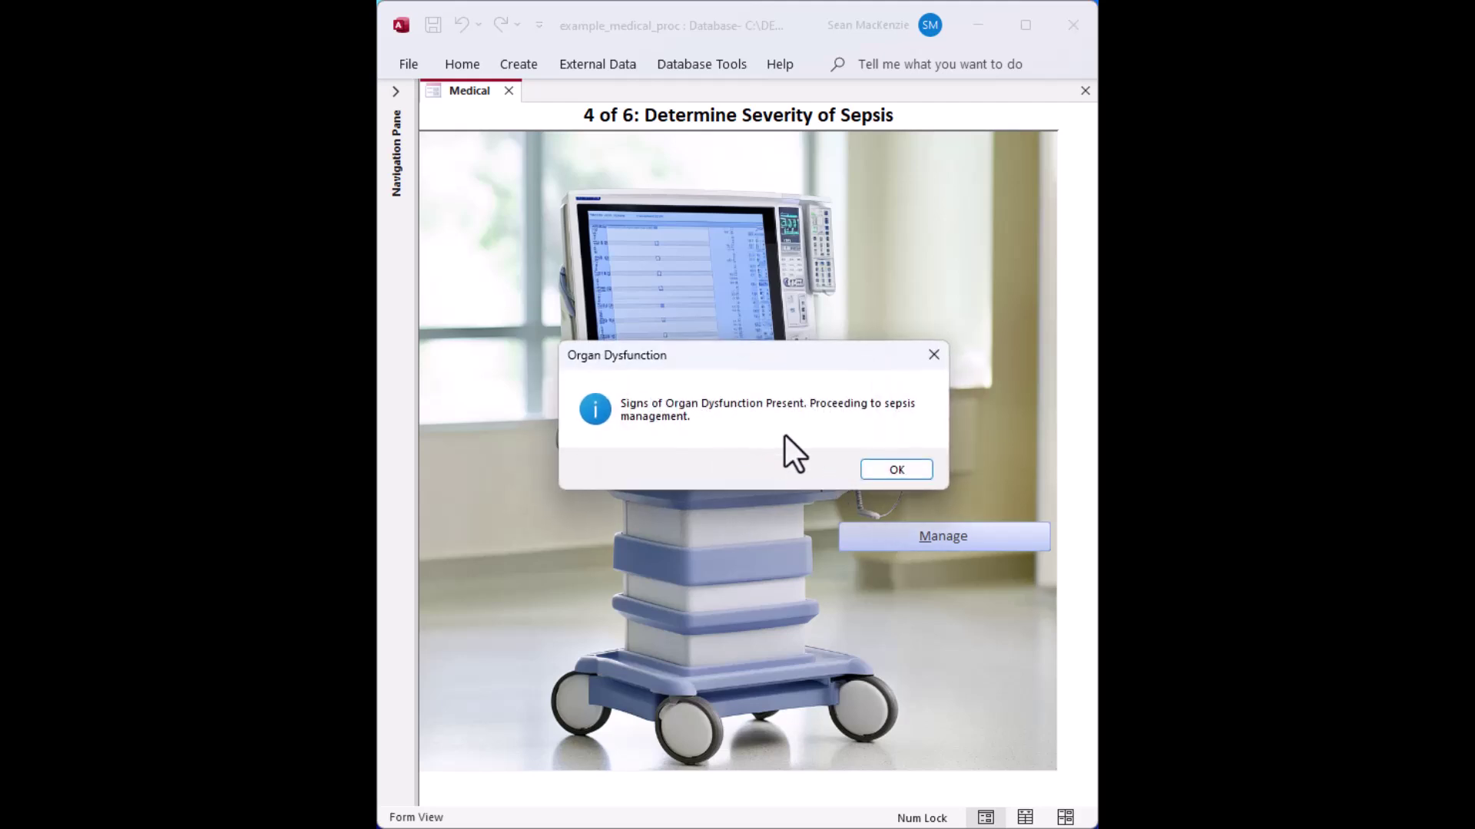
left_click(879, 469)
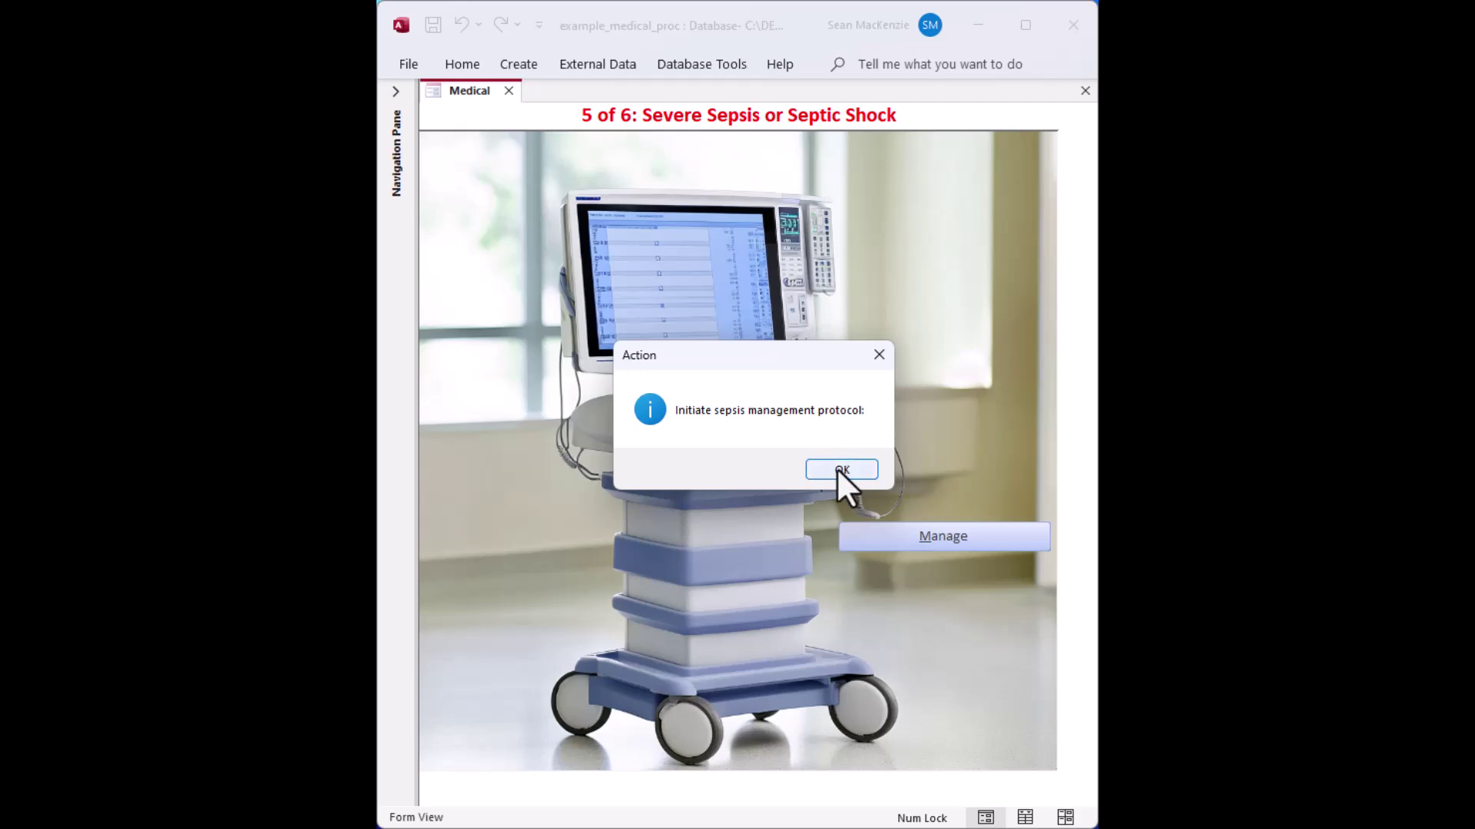
Acknowledge fluids and antibiotics, answer No to persistent hypotension, and note lactate re-measurement
left_click(837, 468)
left_click(842, 468)
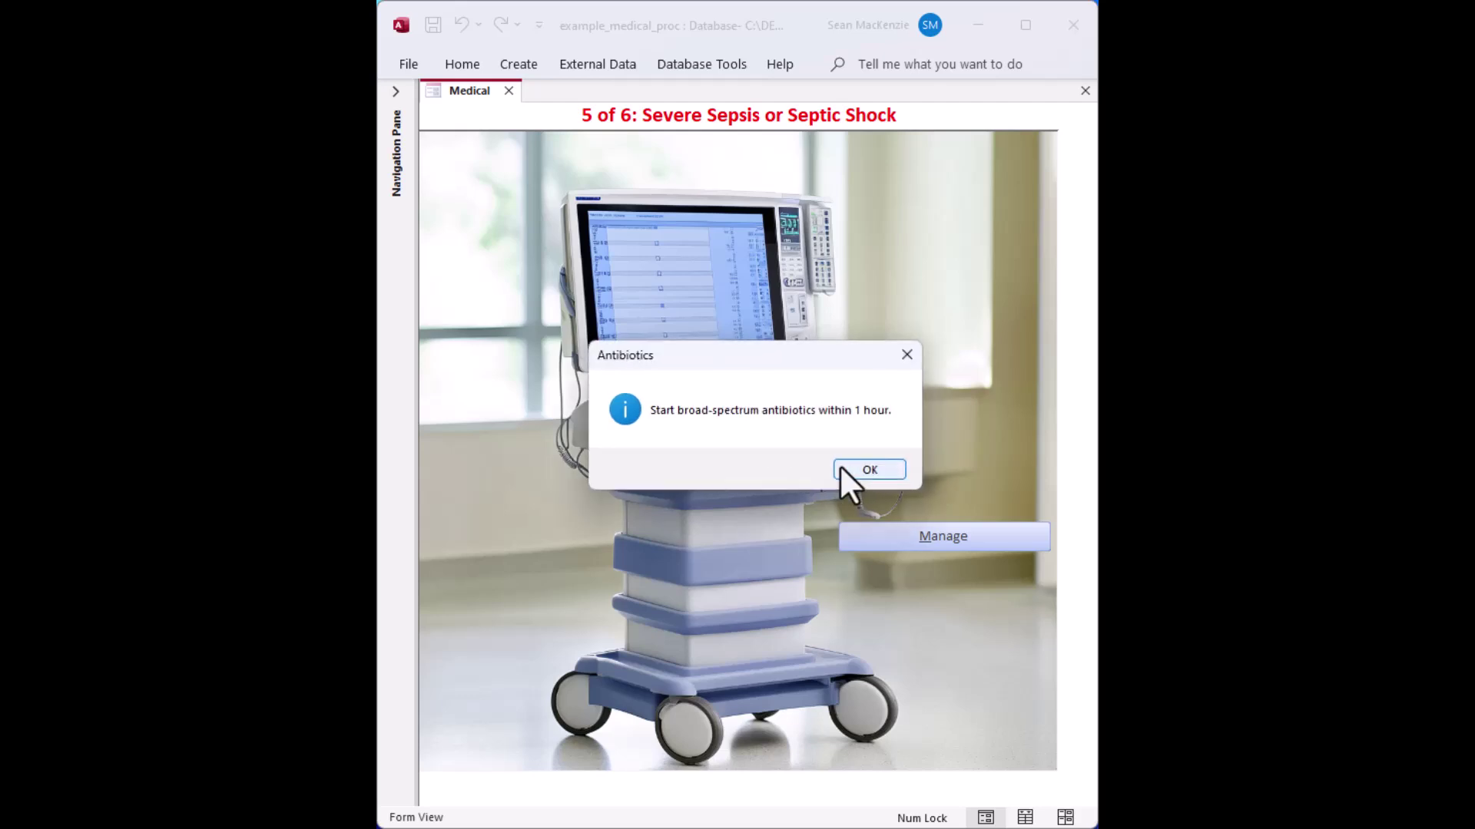
left_click(859, 468)
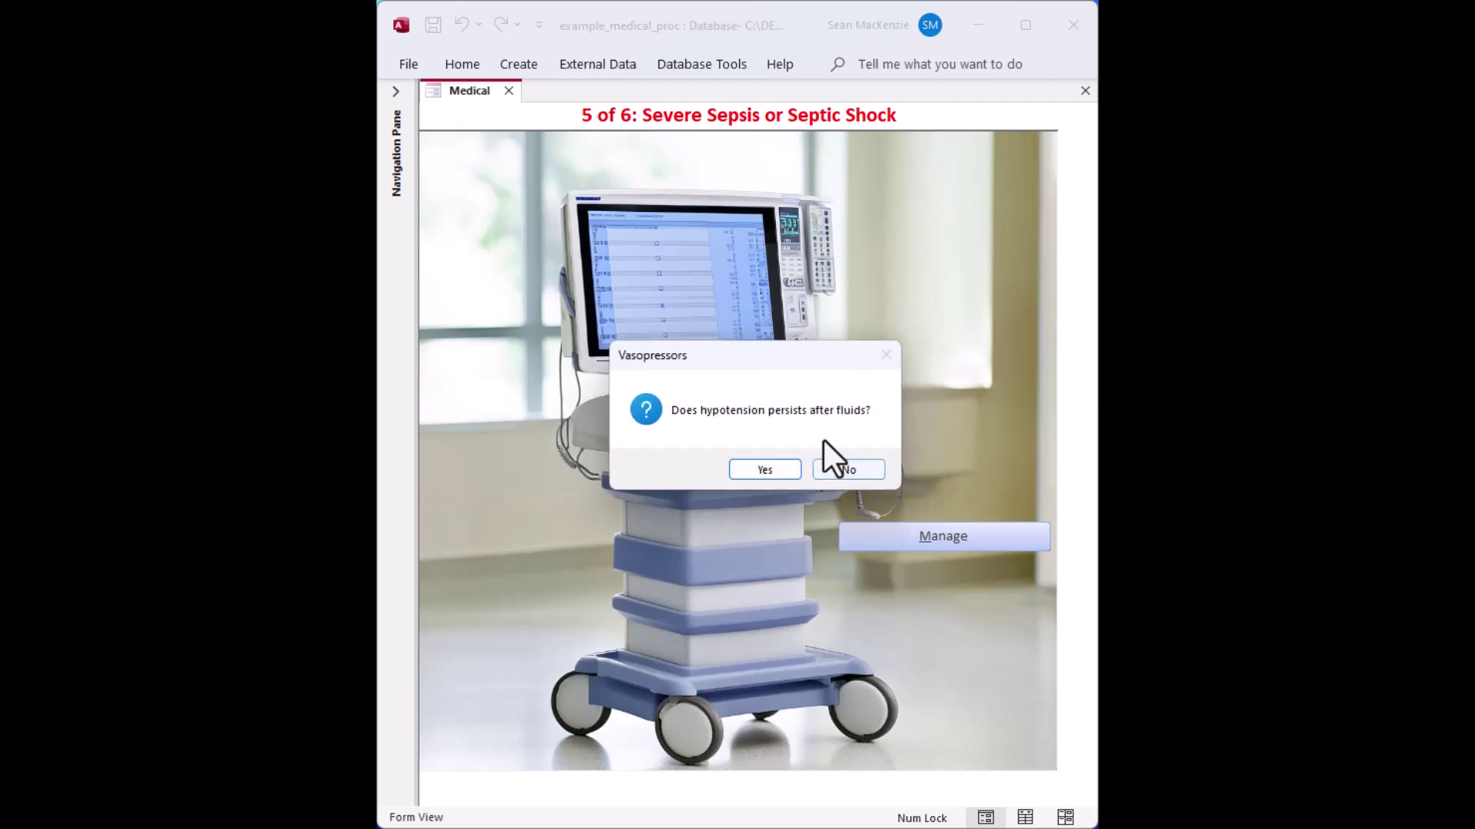
left_click(854, 469)
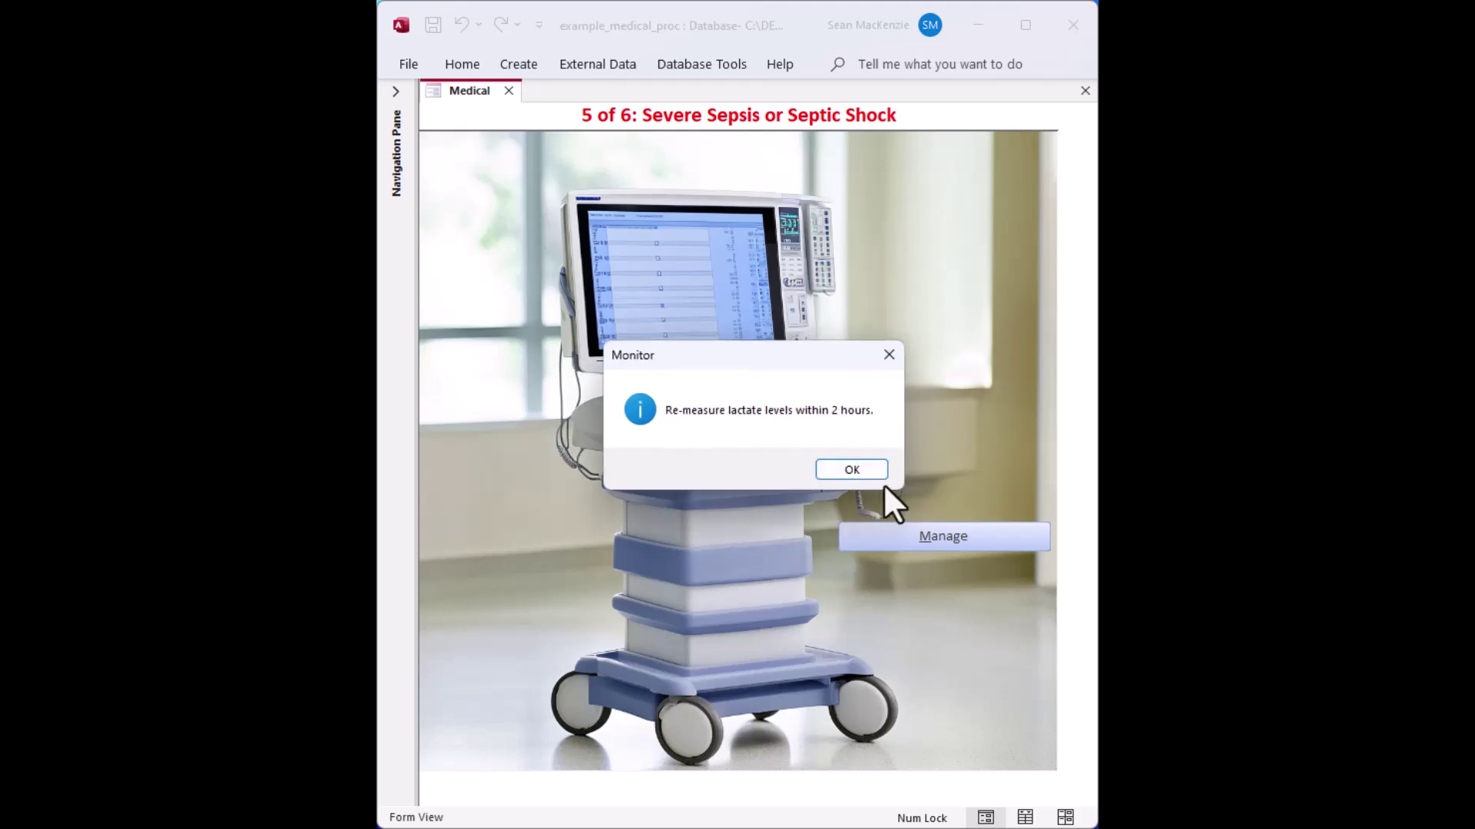
left_click(849, 469)
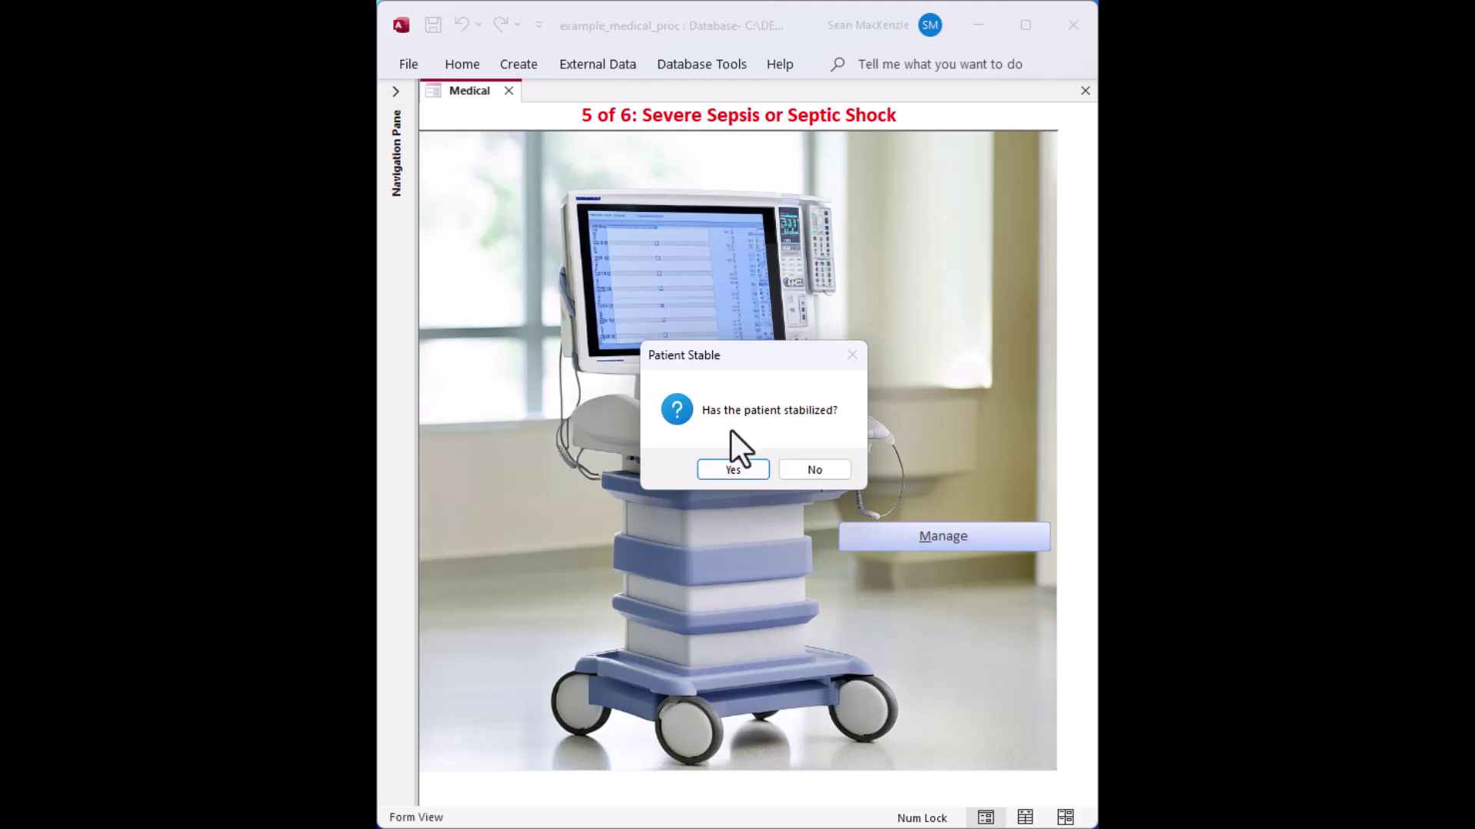
Answer No to whether the patient stabilized, ending with the ICU escalation advice
left_click(816, 470)
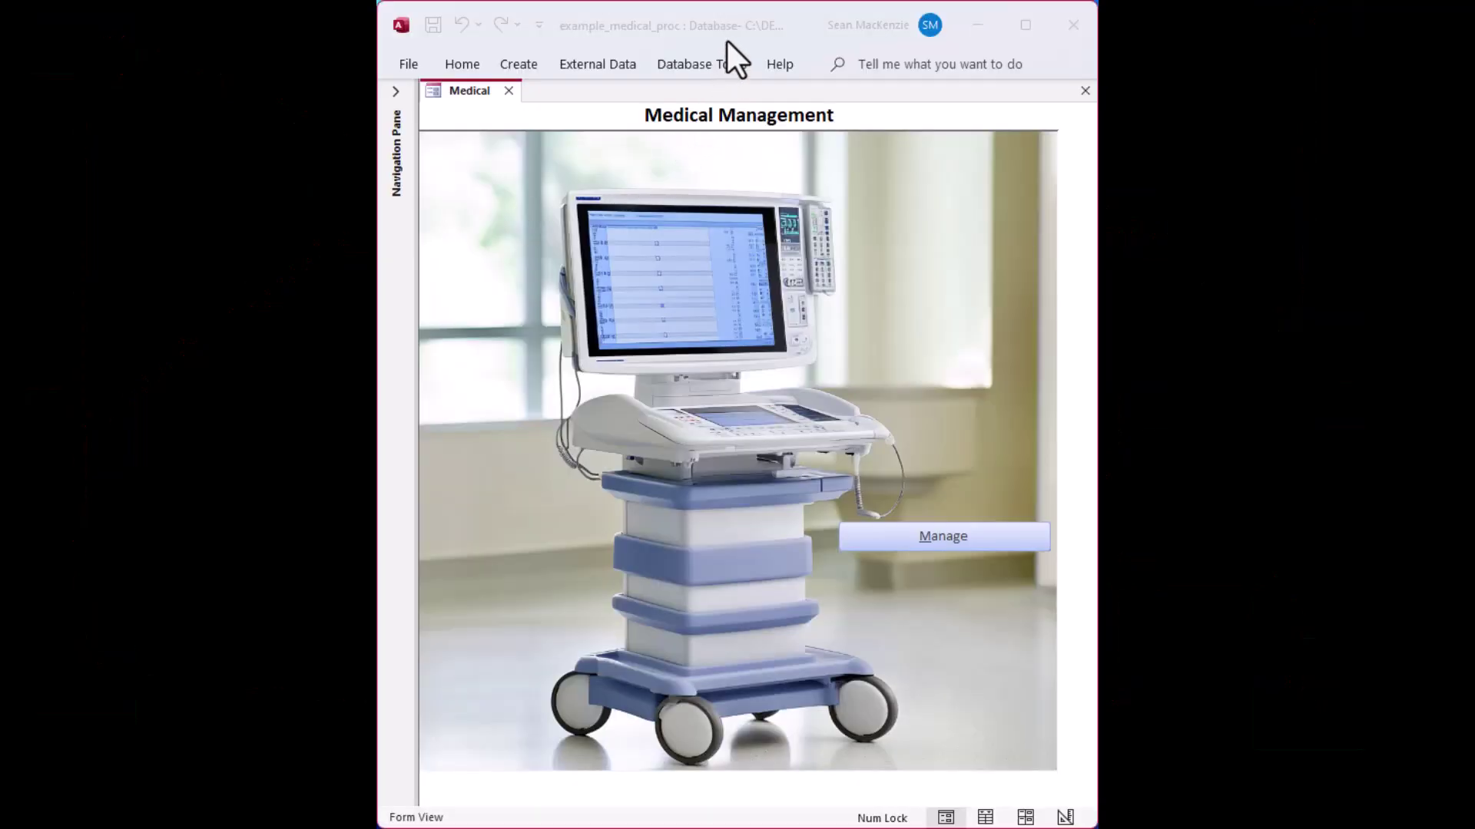
Return to Access and start the Sepsis Management regimen from the Manage list
left_click(727, 40)
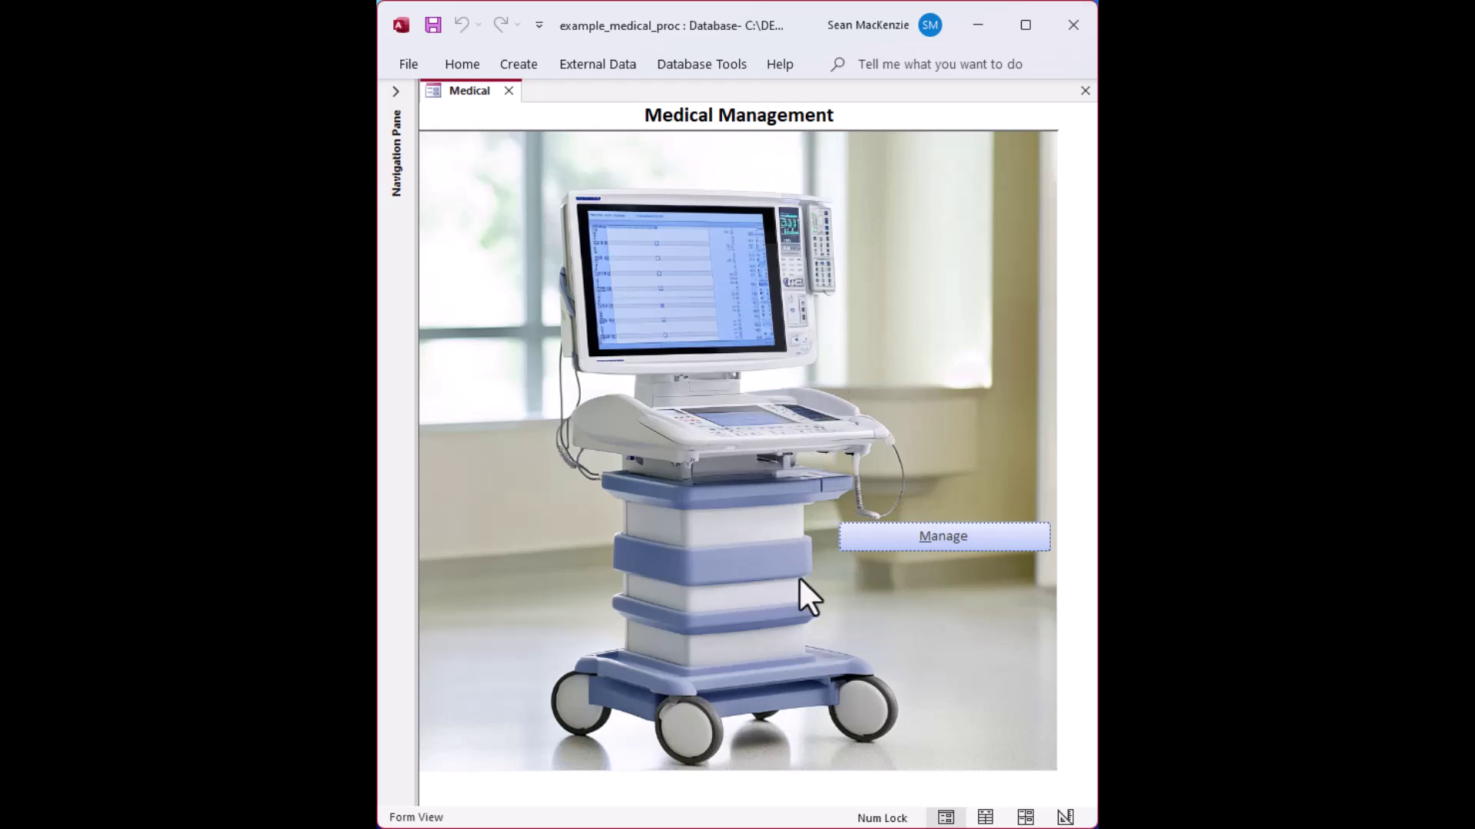
left_click(950, 538)
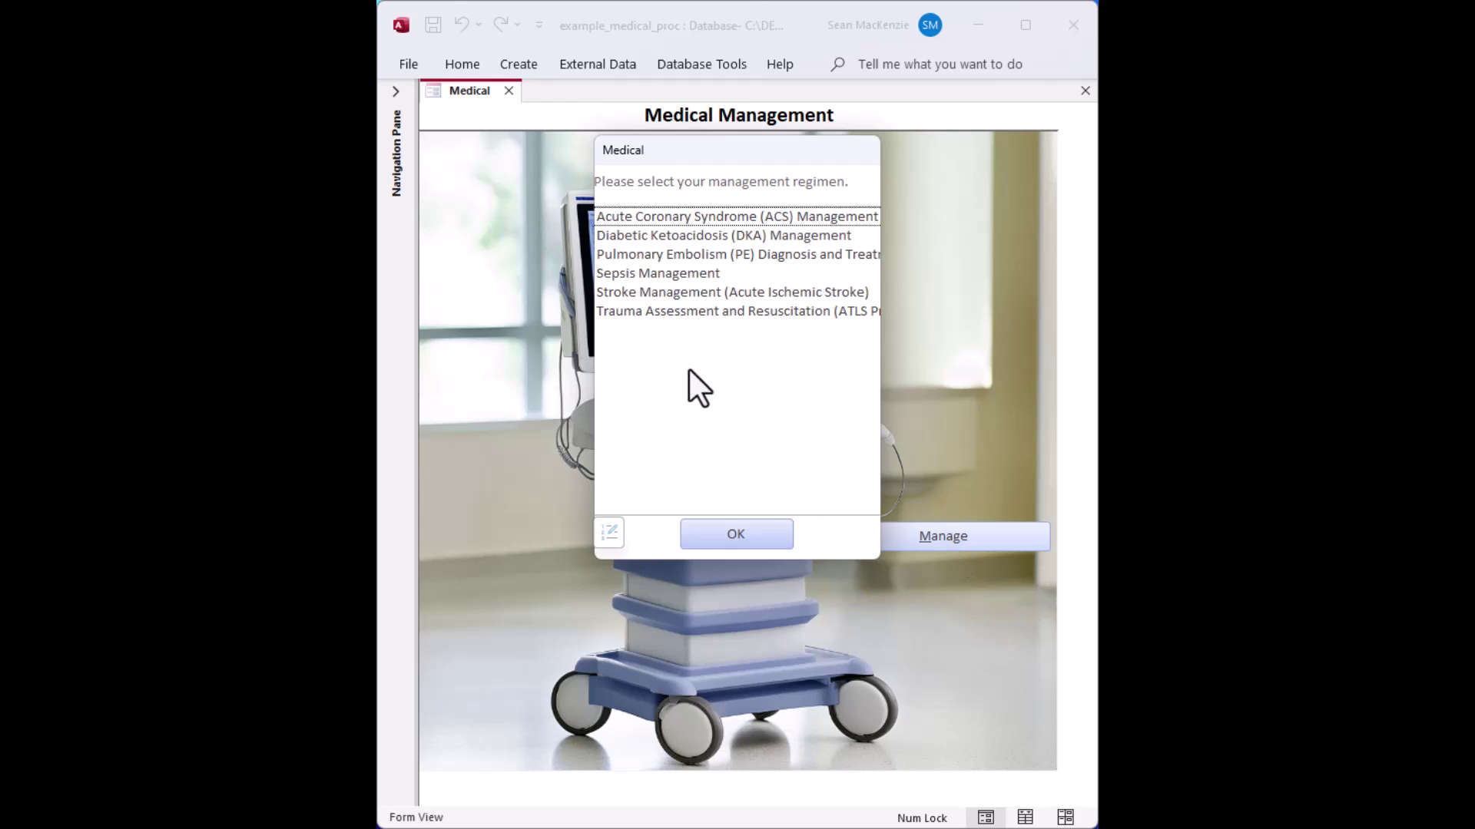
left_click(660, 273)
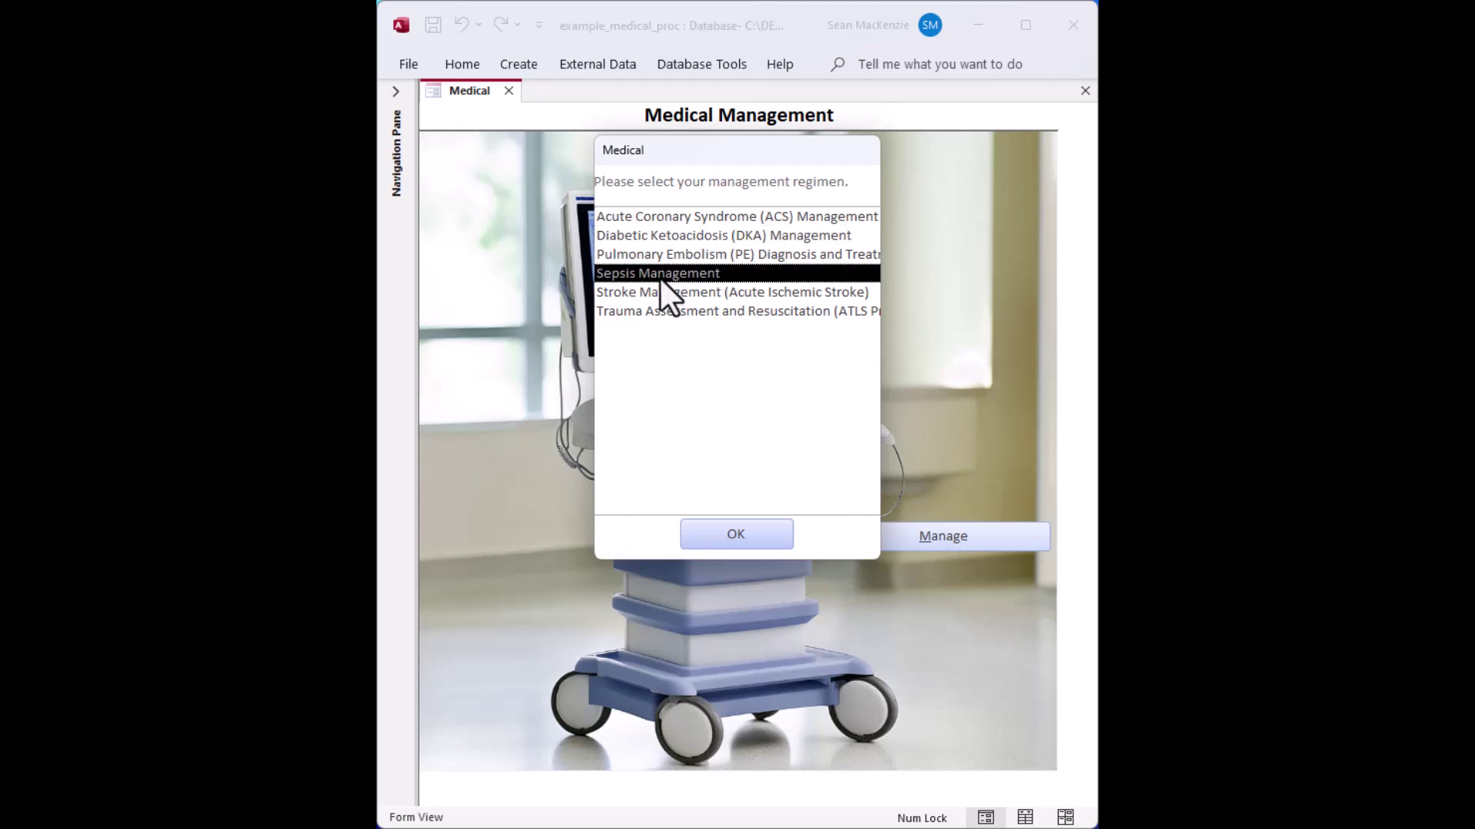
left_click(750, 534)
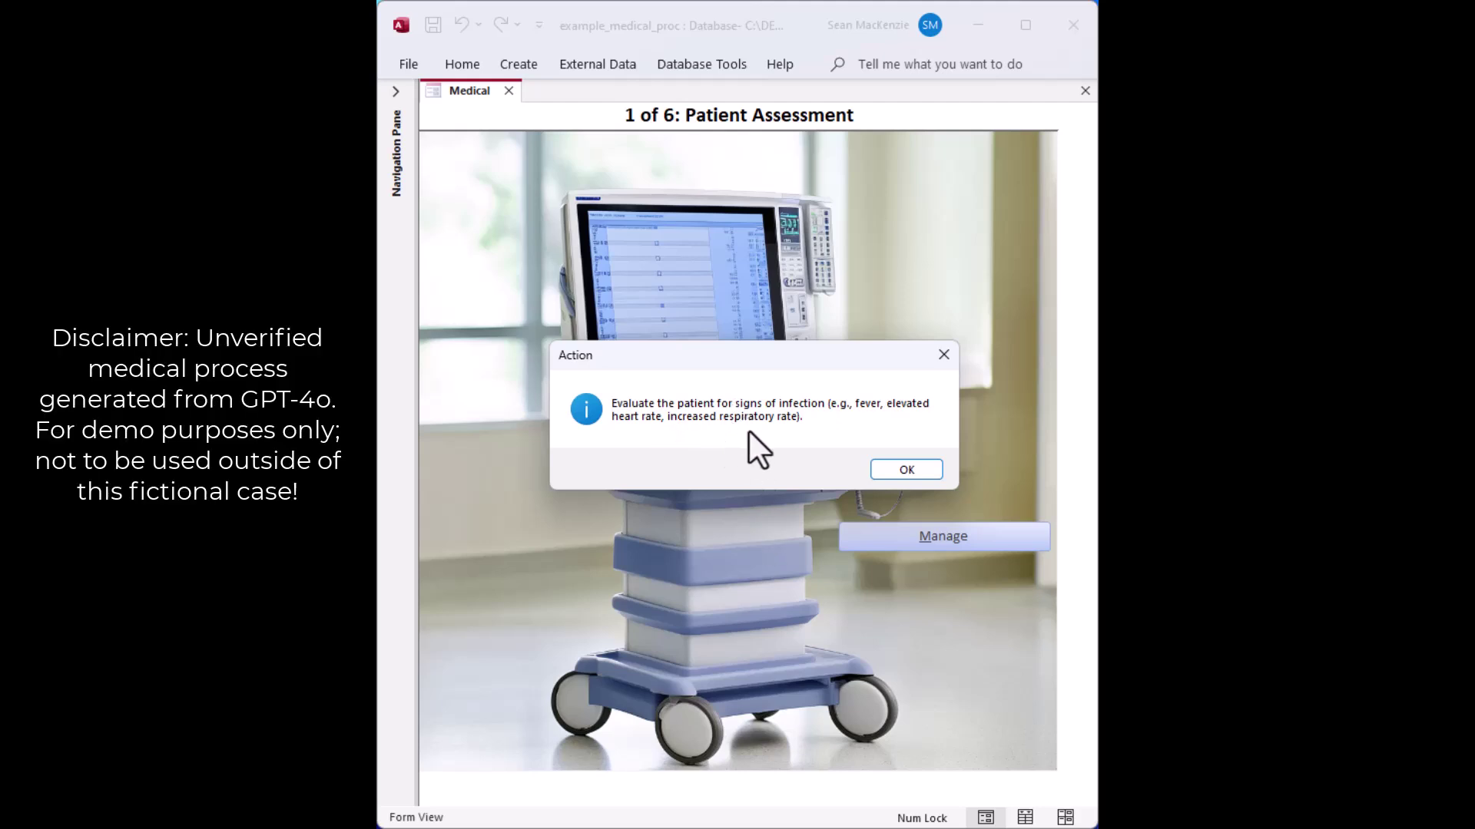
Confirm infection is present and lab tests are positive for infection
left_click(897, 470)
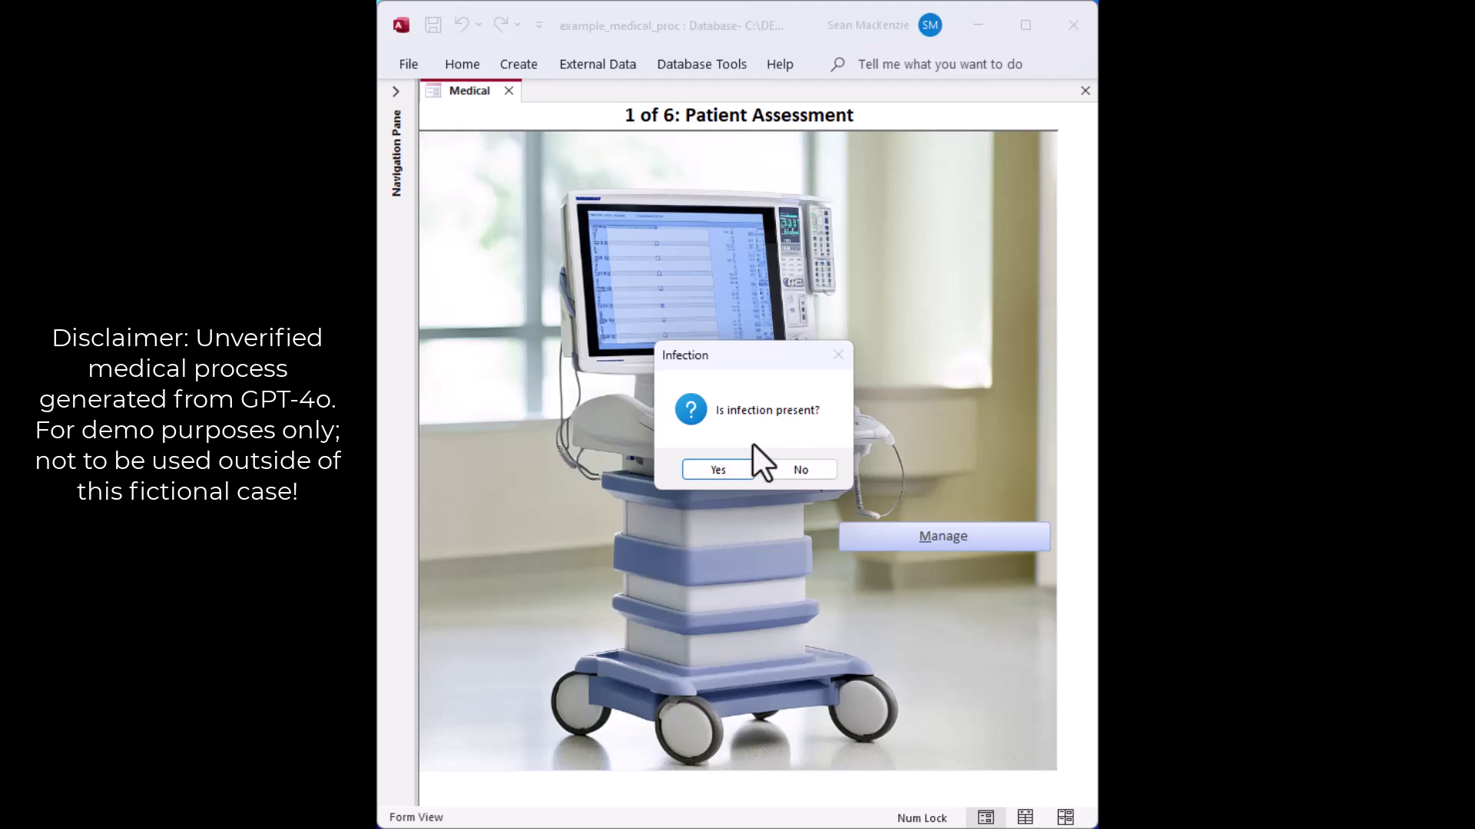
left_click(728, 467)
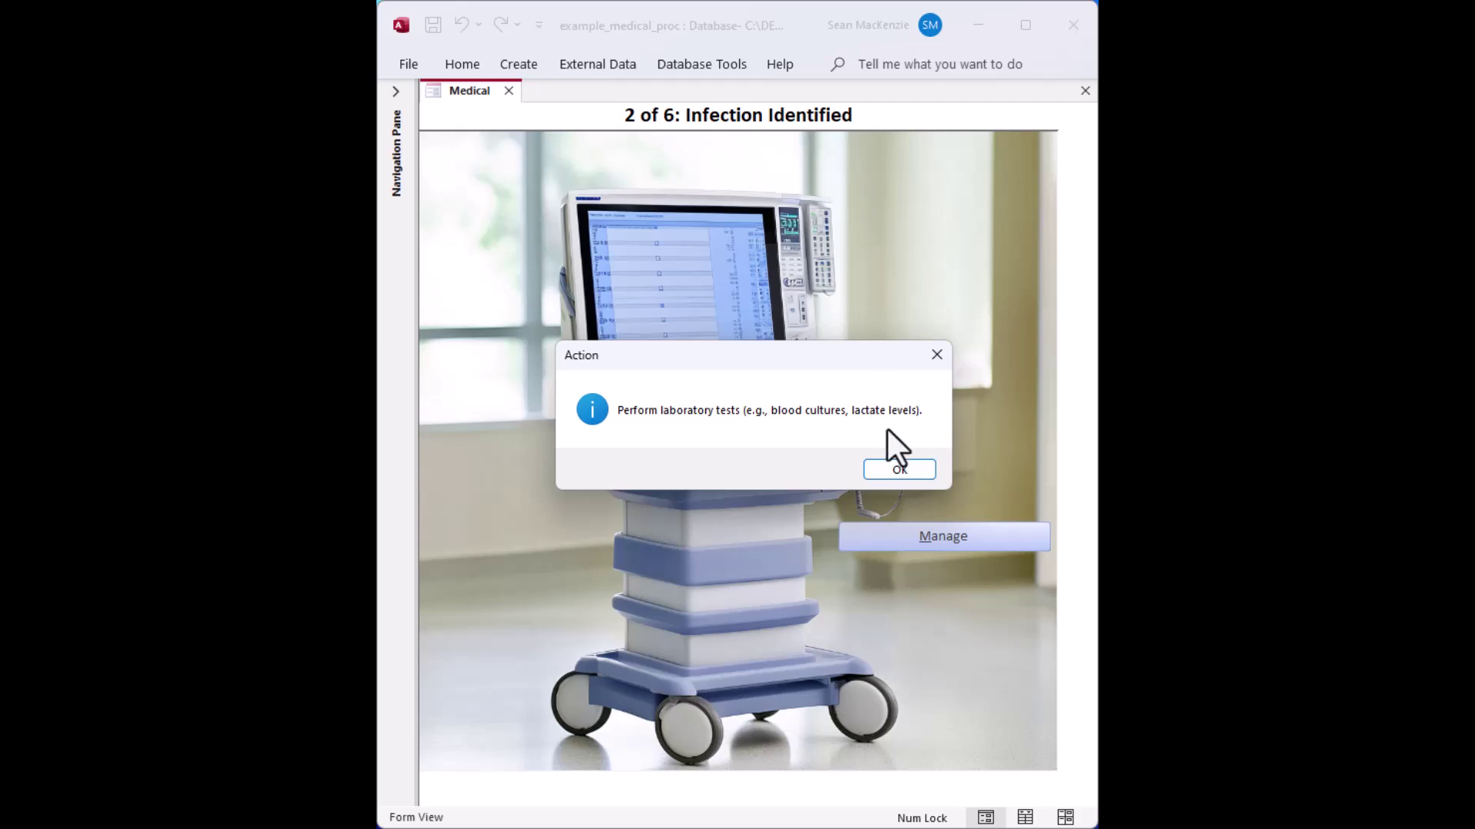
left_click(891, 469)
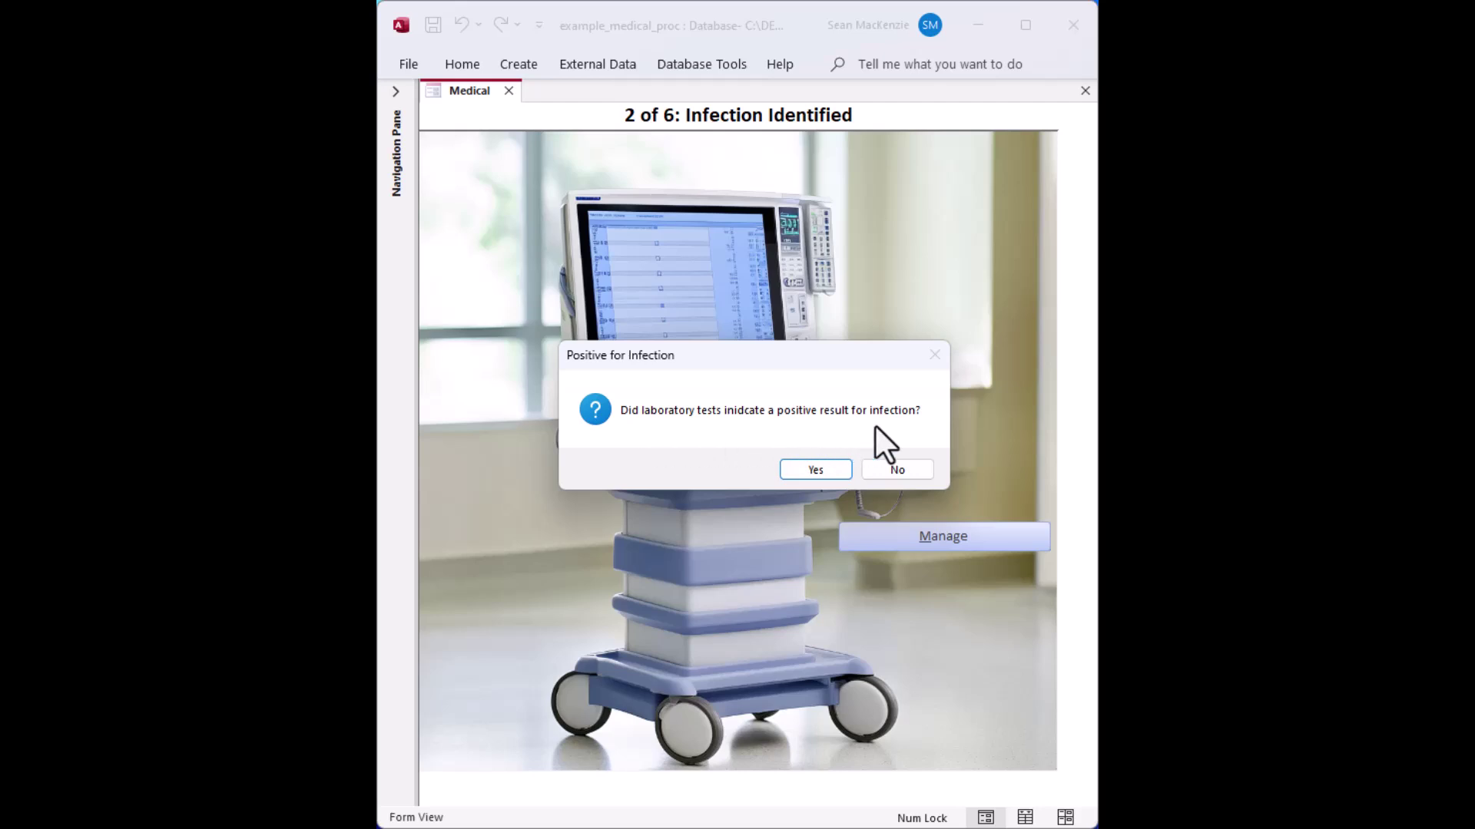
left_click(813, 470)
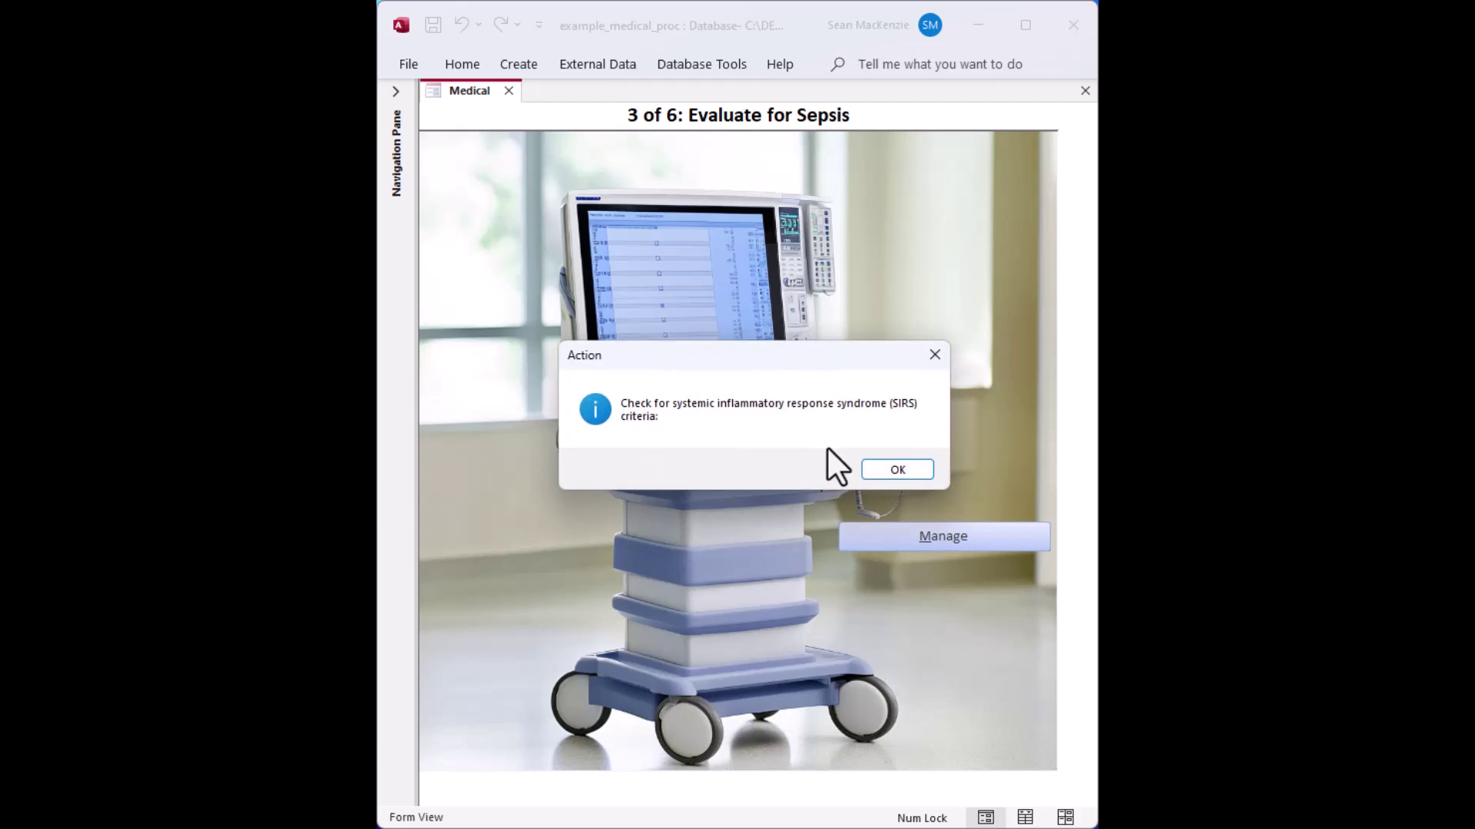
Answer the Temperature, Heart Rate, Respiratory Rate and WBC criteria and accept the SIRS result
left_click(891, 469)
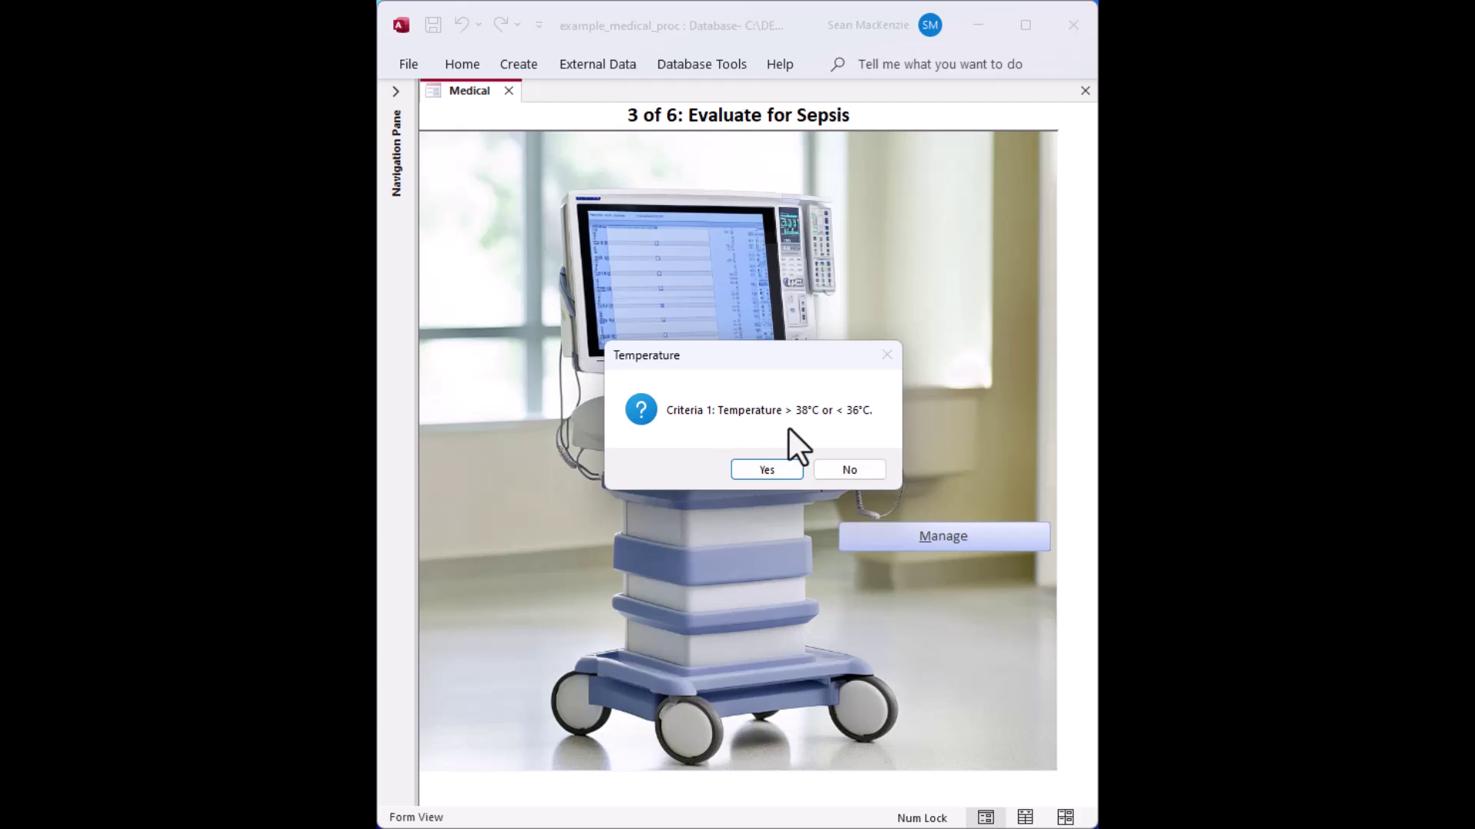
left_click(768, 468)
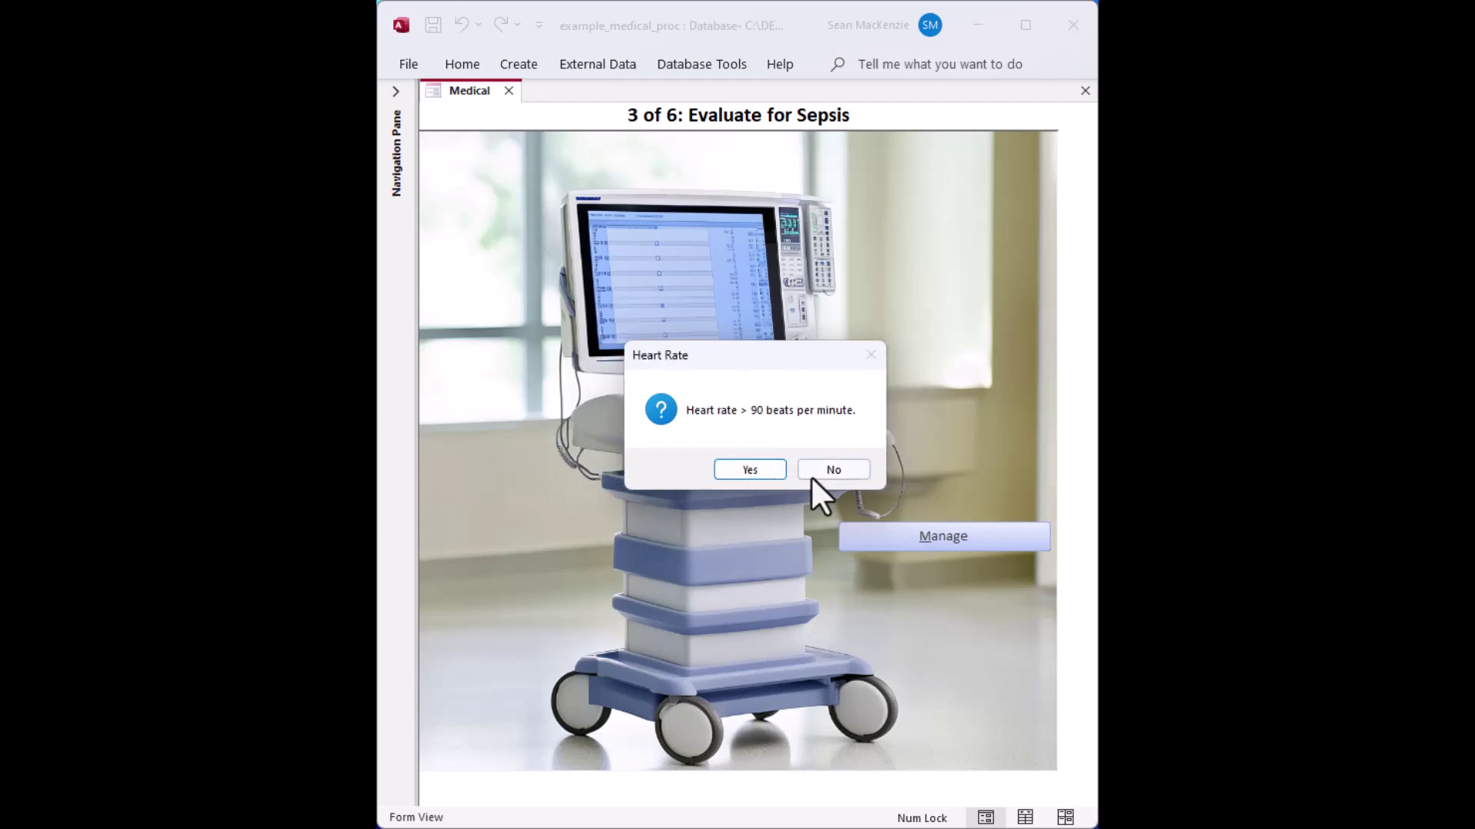
left_click(854, 471)
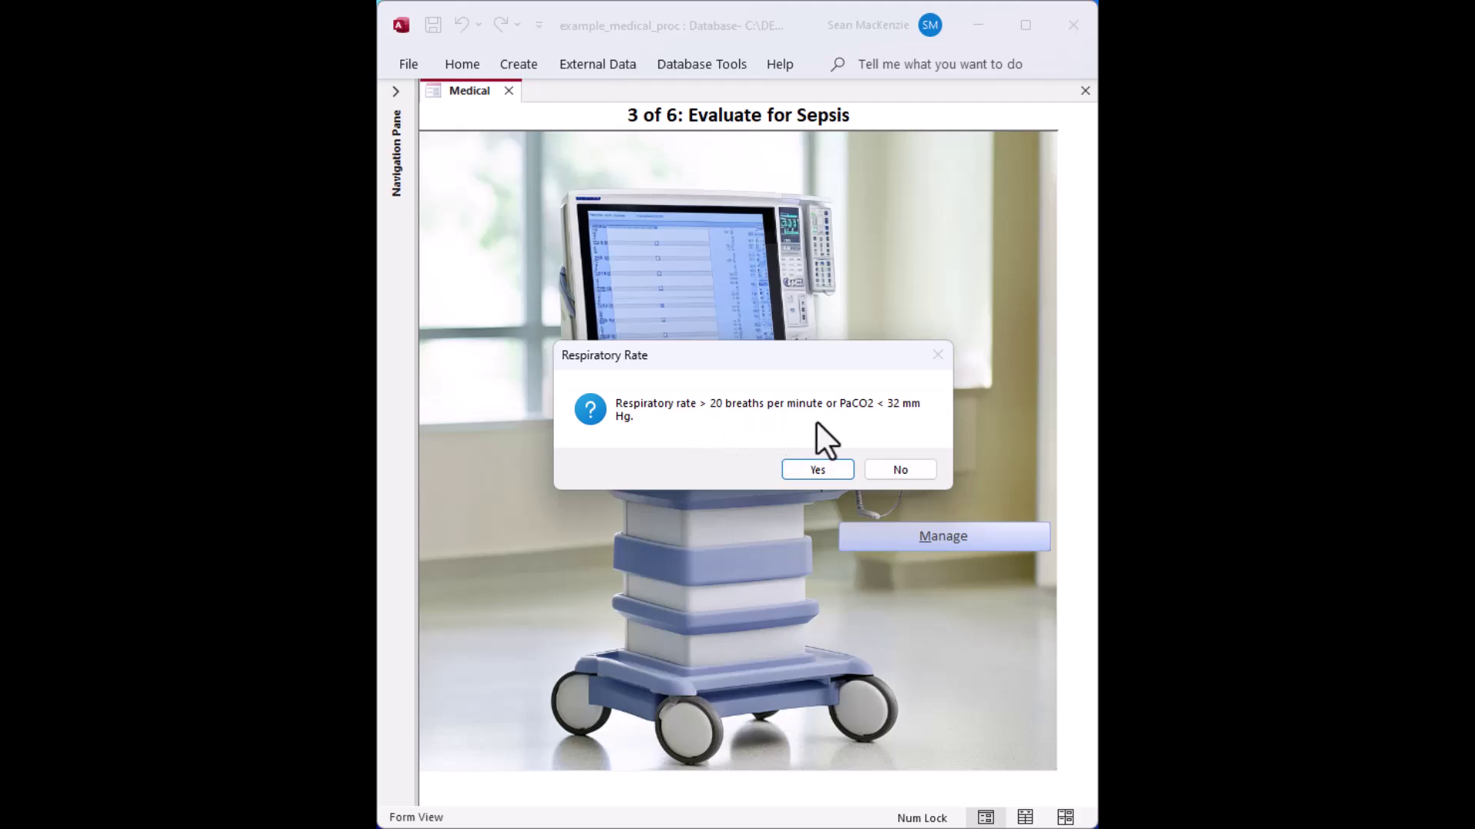
left_click(817, 469)
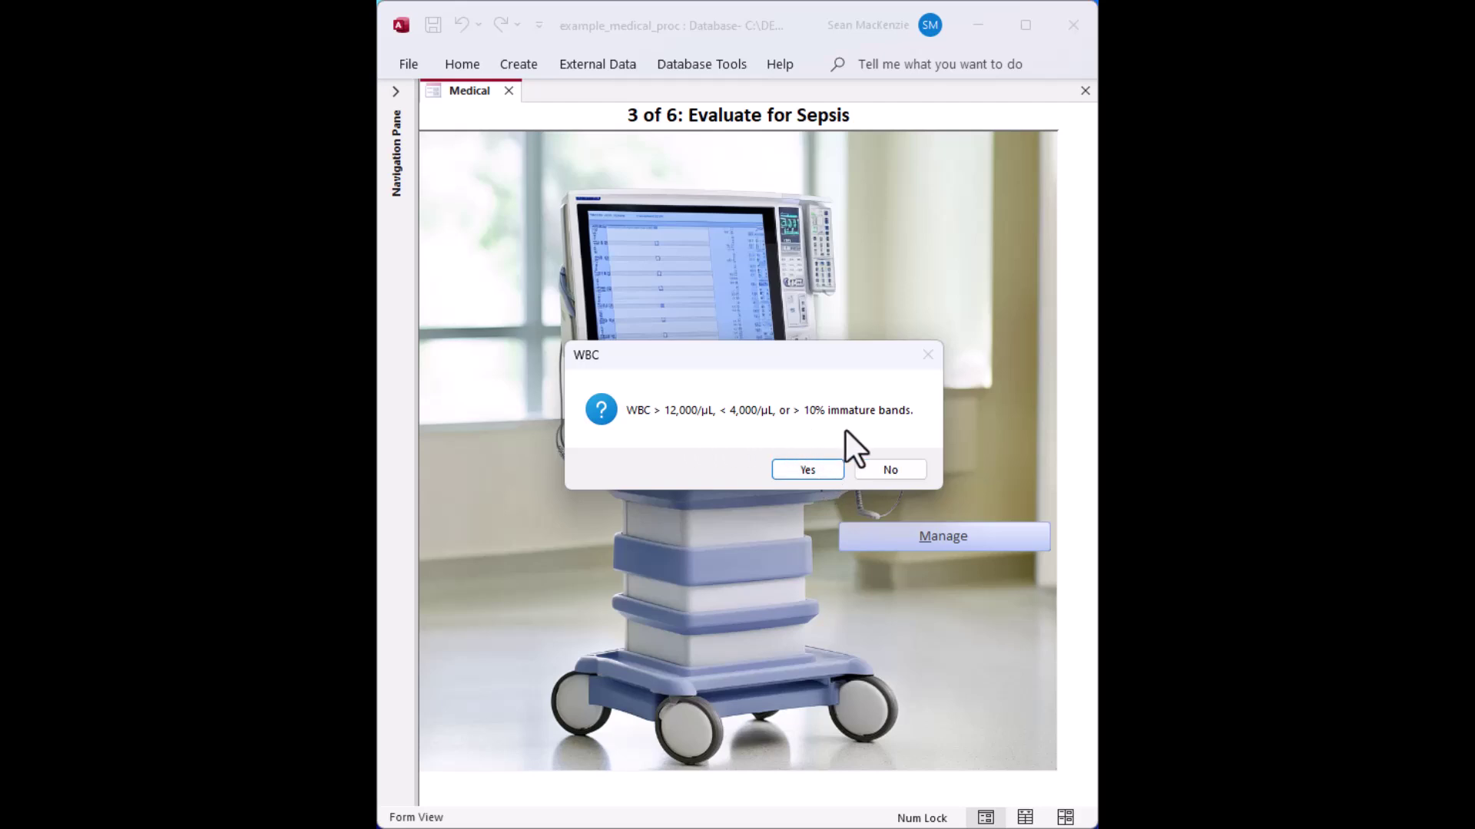
left_click(893, 470)
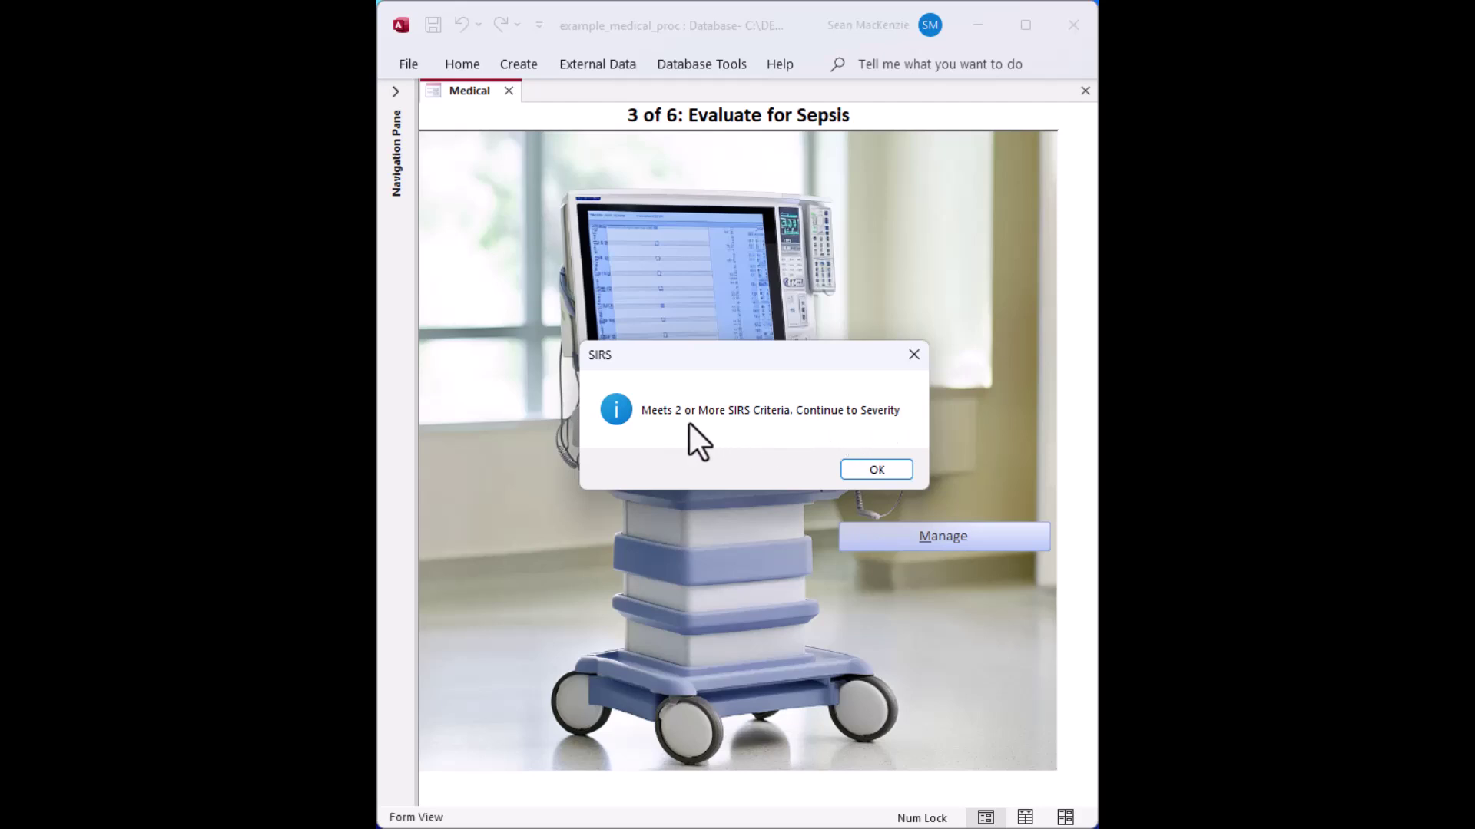
left_click(876, 470)
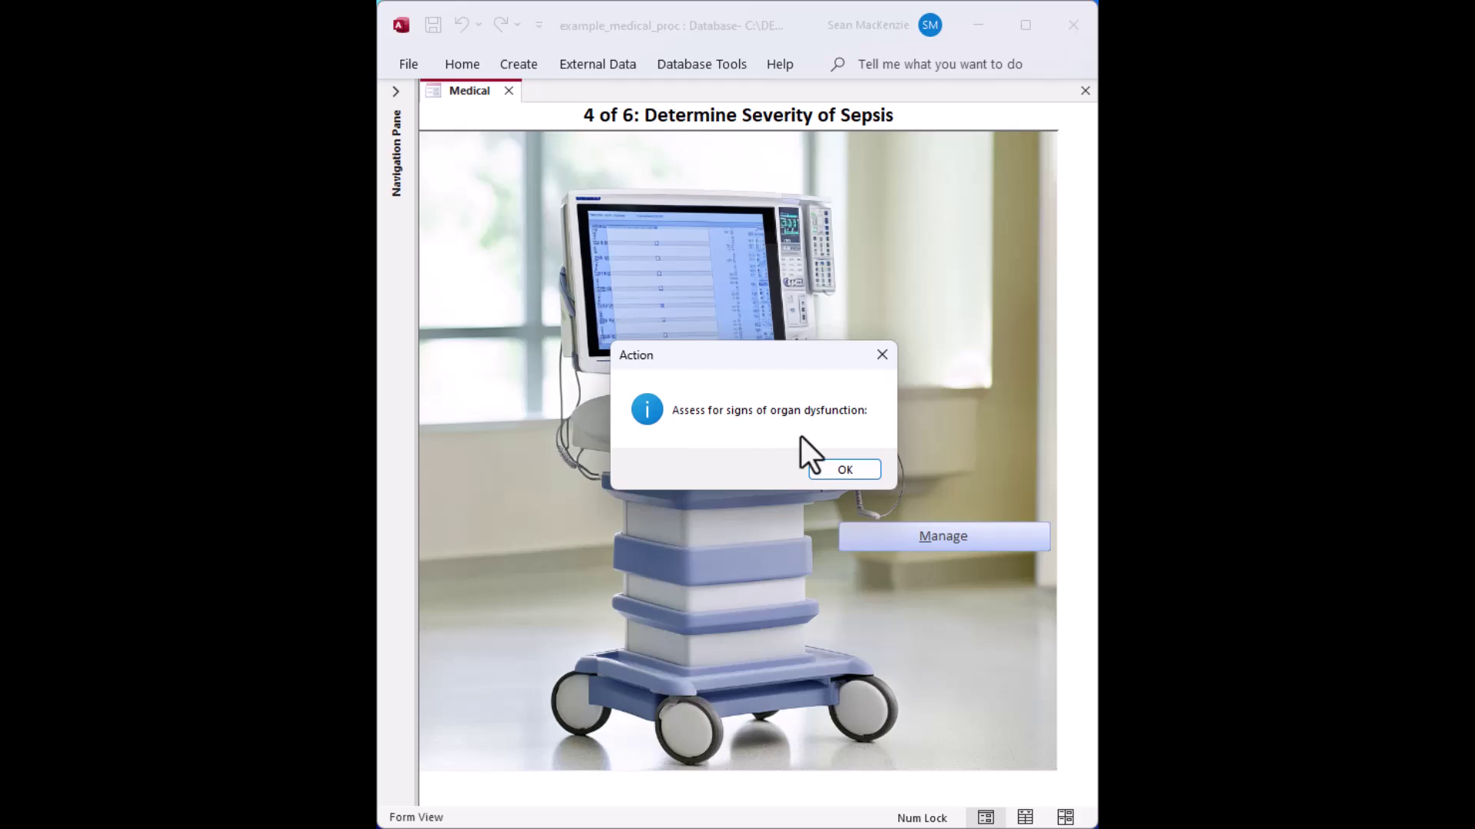
Answer the Hypotension, Lactate Level and Altered Mental Status questions, confirming organ dysfunction
left_click(843, 471)
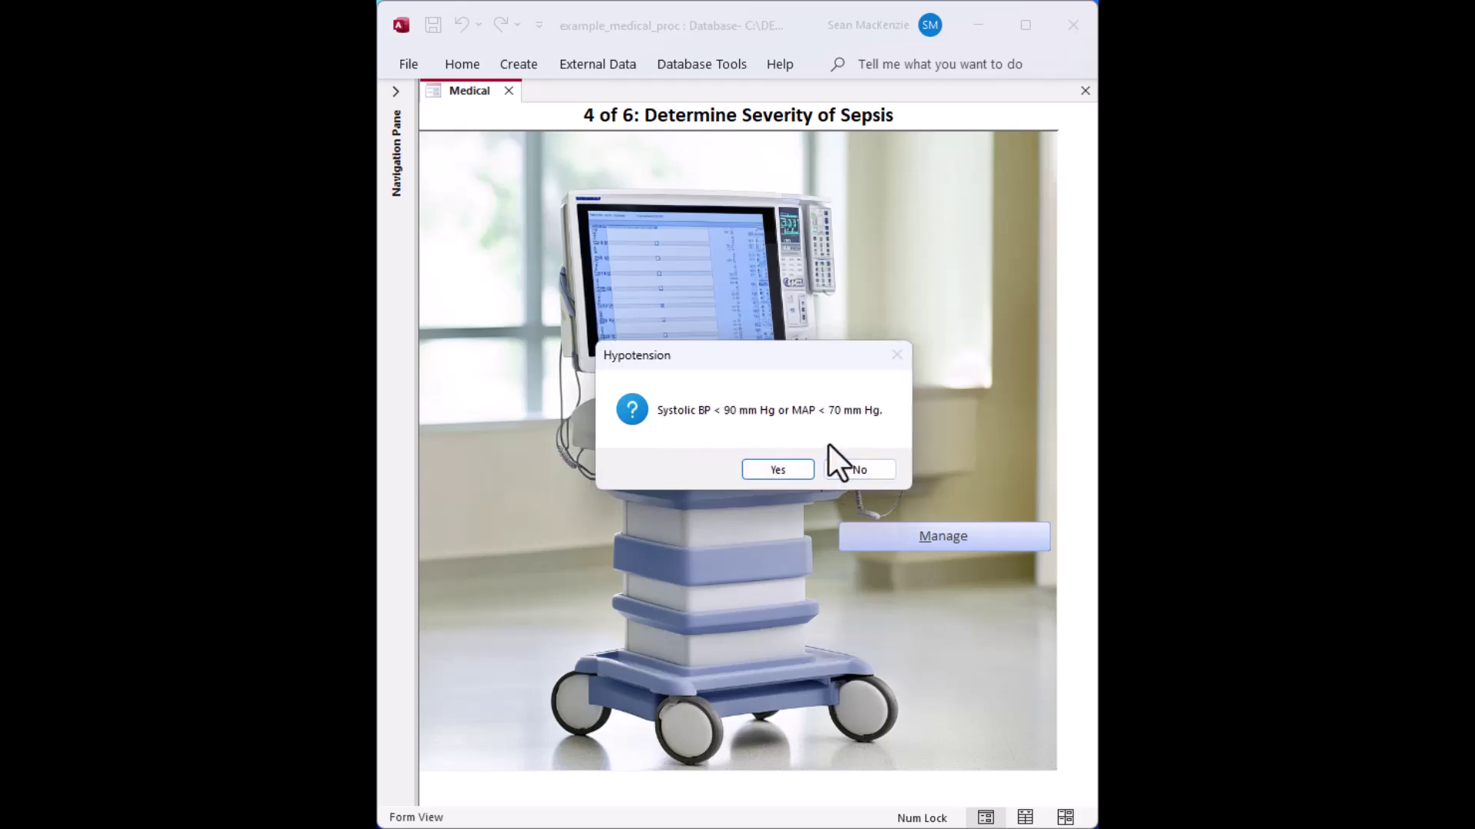
left_click(856, 472)
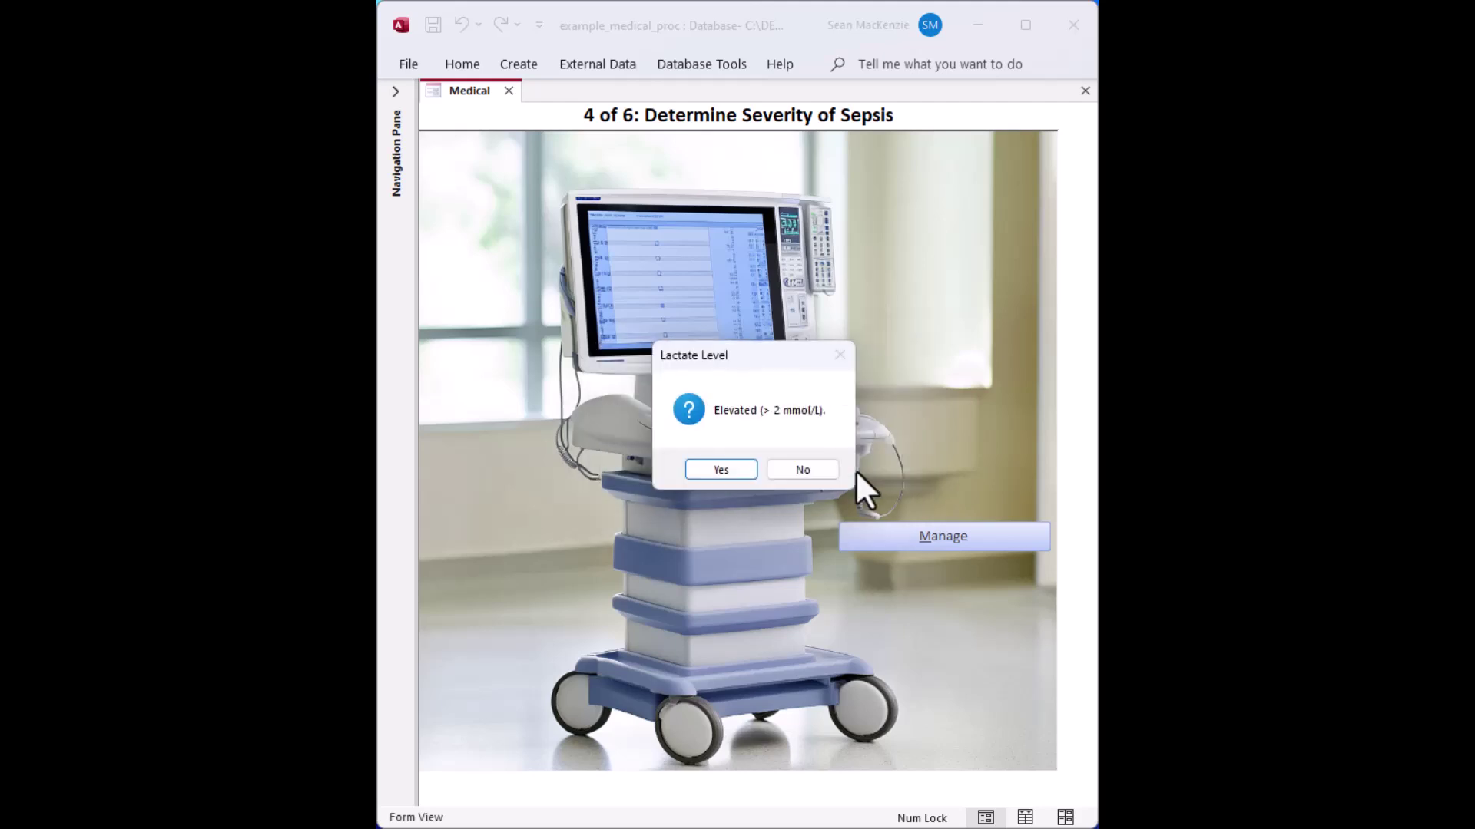
left_click(711, 465)
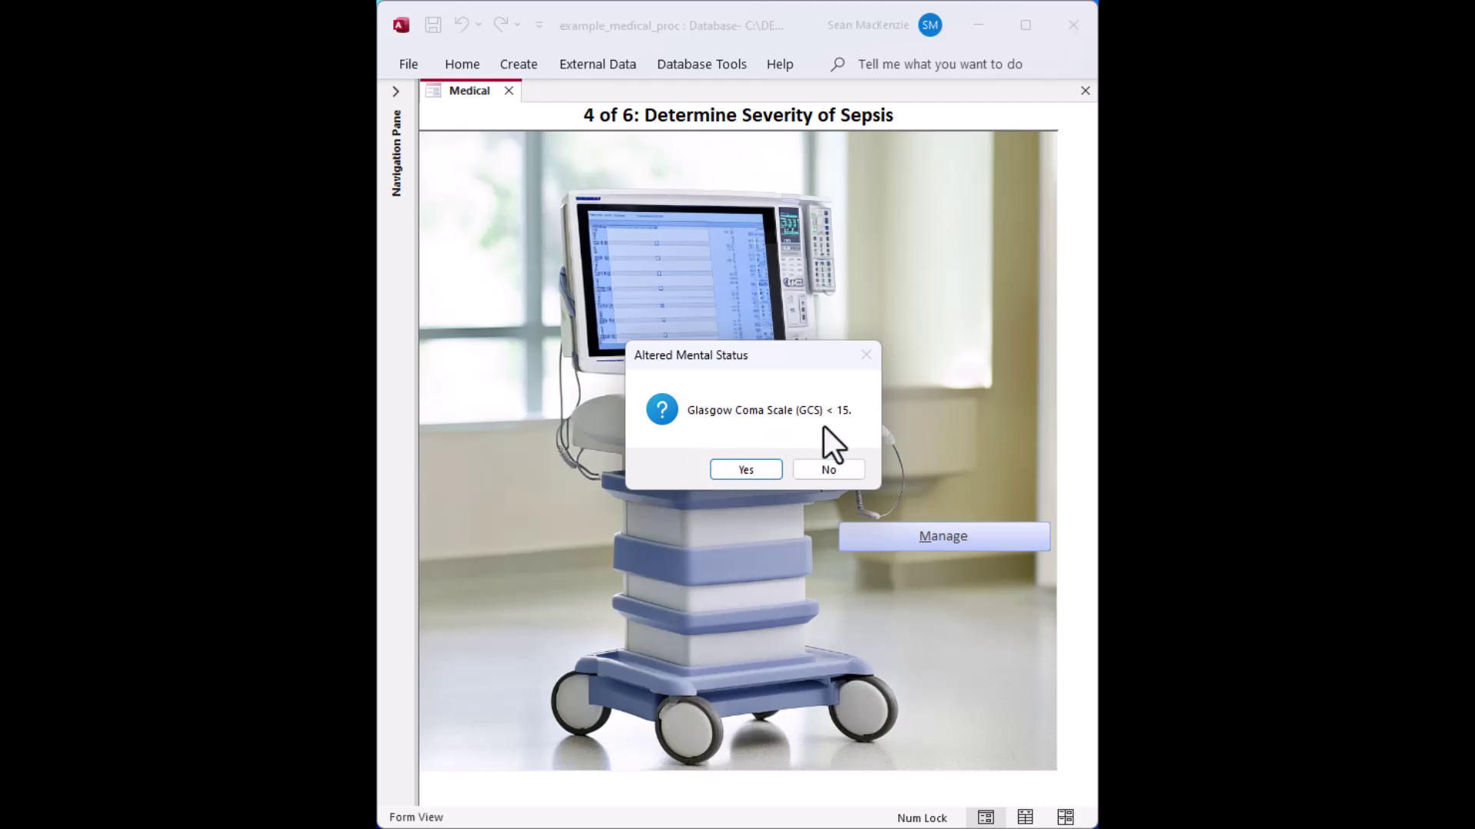
left_click(745, 469)
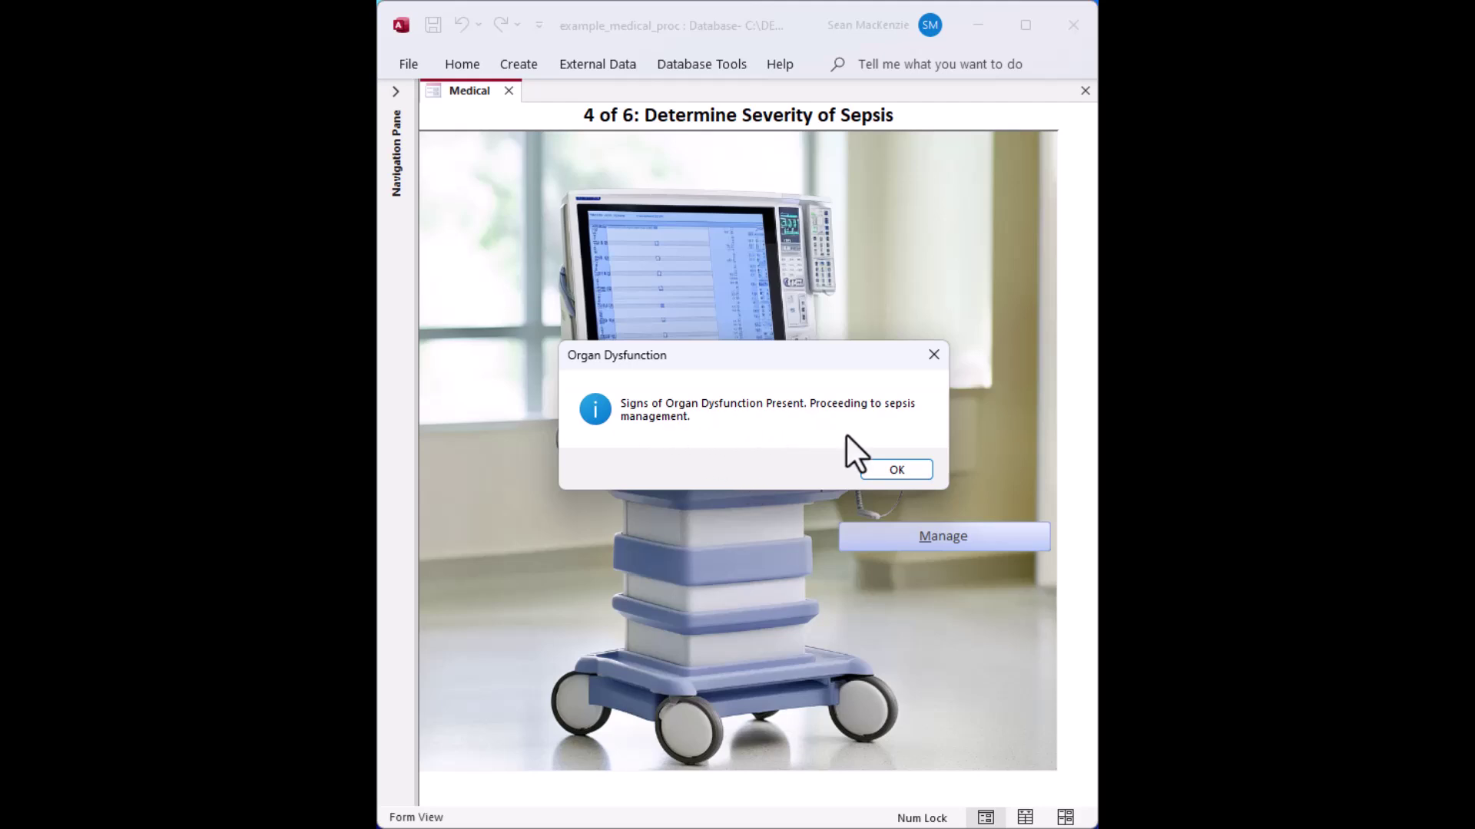
left_click(893, 471)
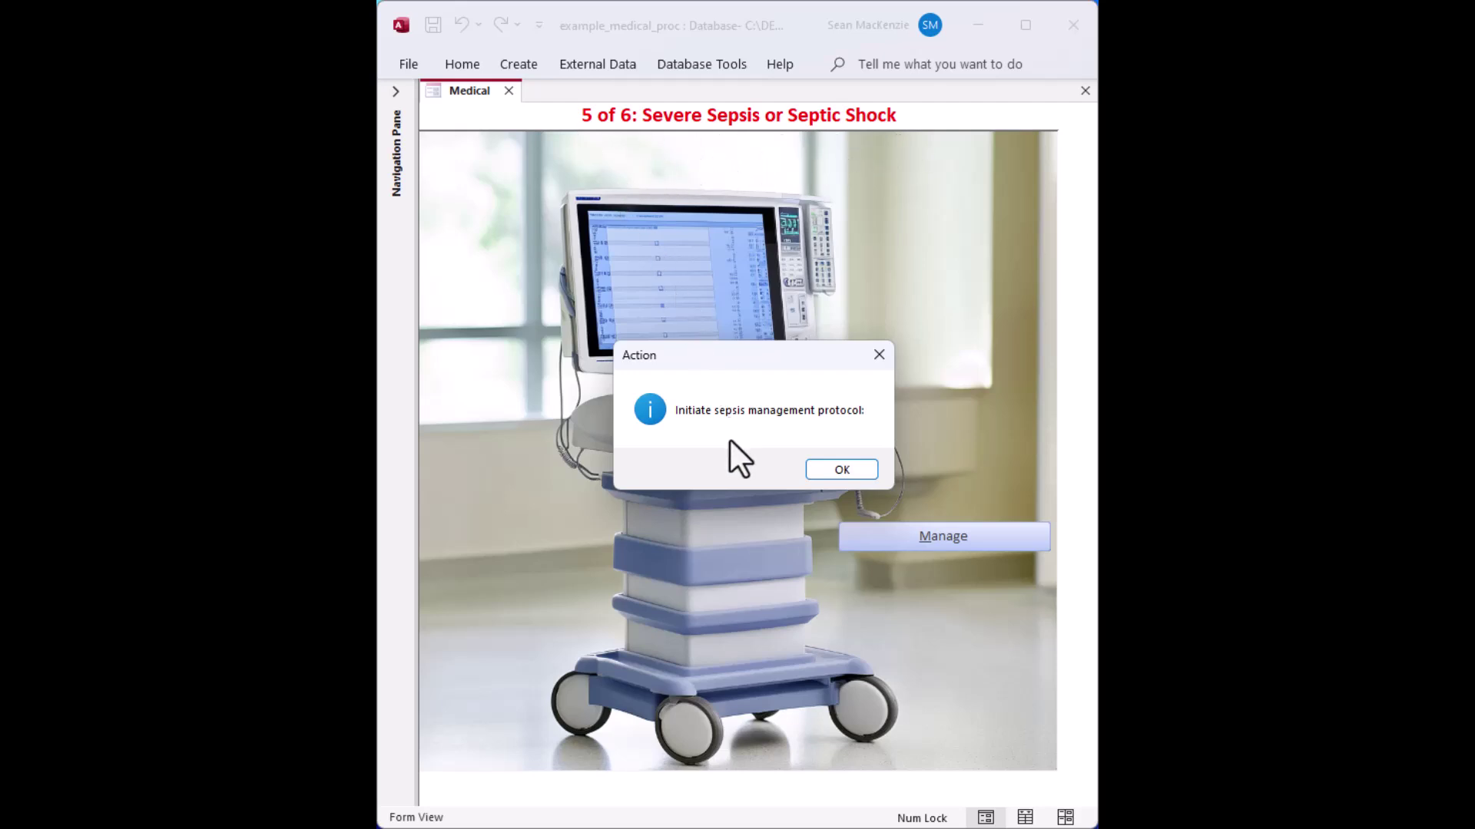
Acknowledge fluids and antibiotics, confirm persistent hypotension for vasopressors, and confirm the patient stabilized
left_click(856, 470)
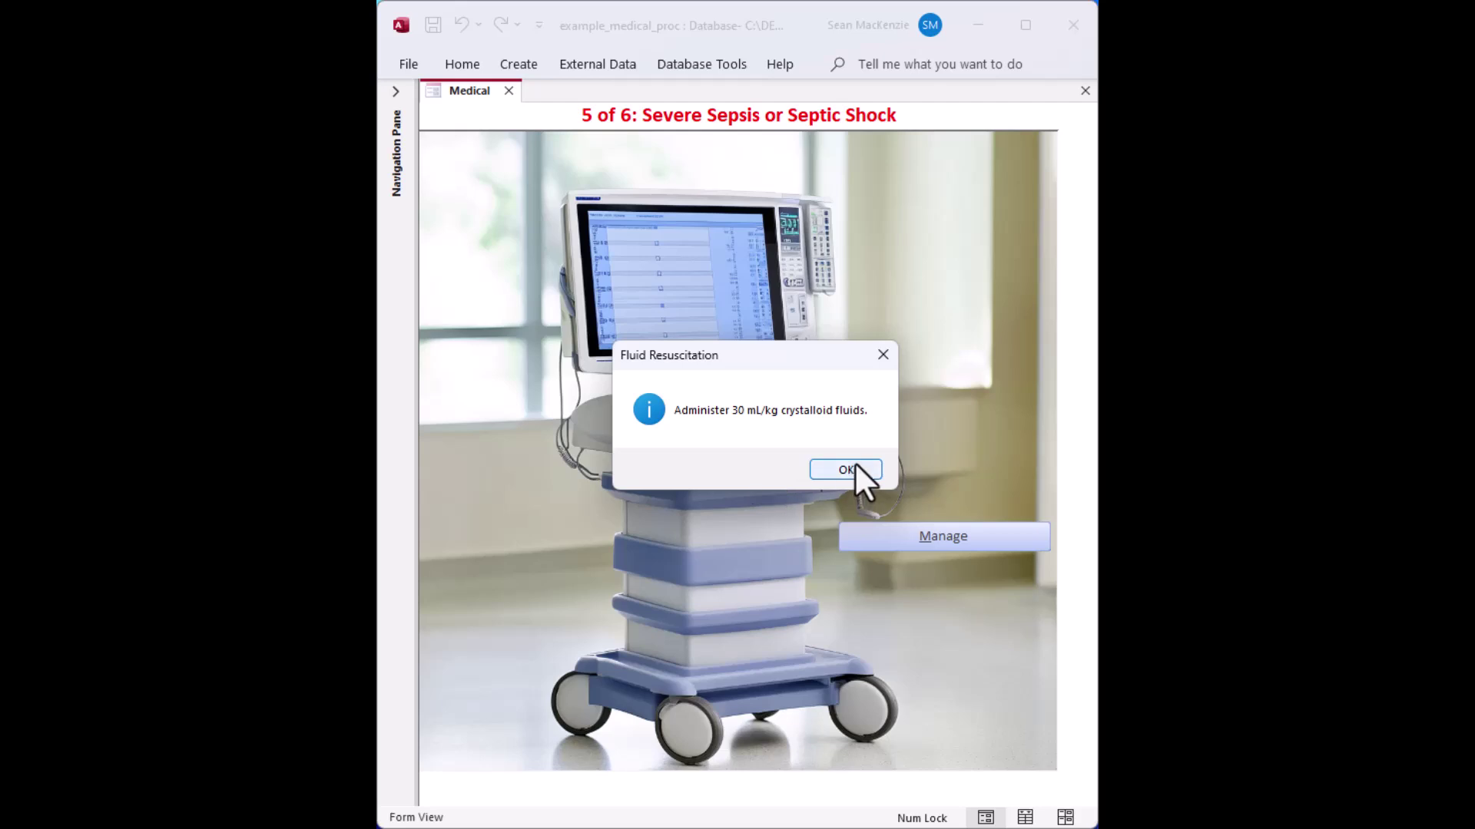
left_click(849, 468)
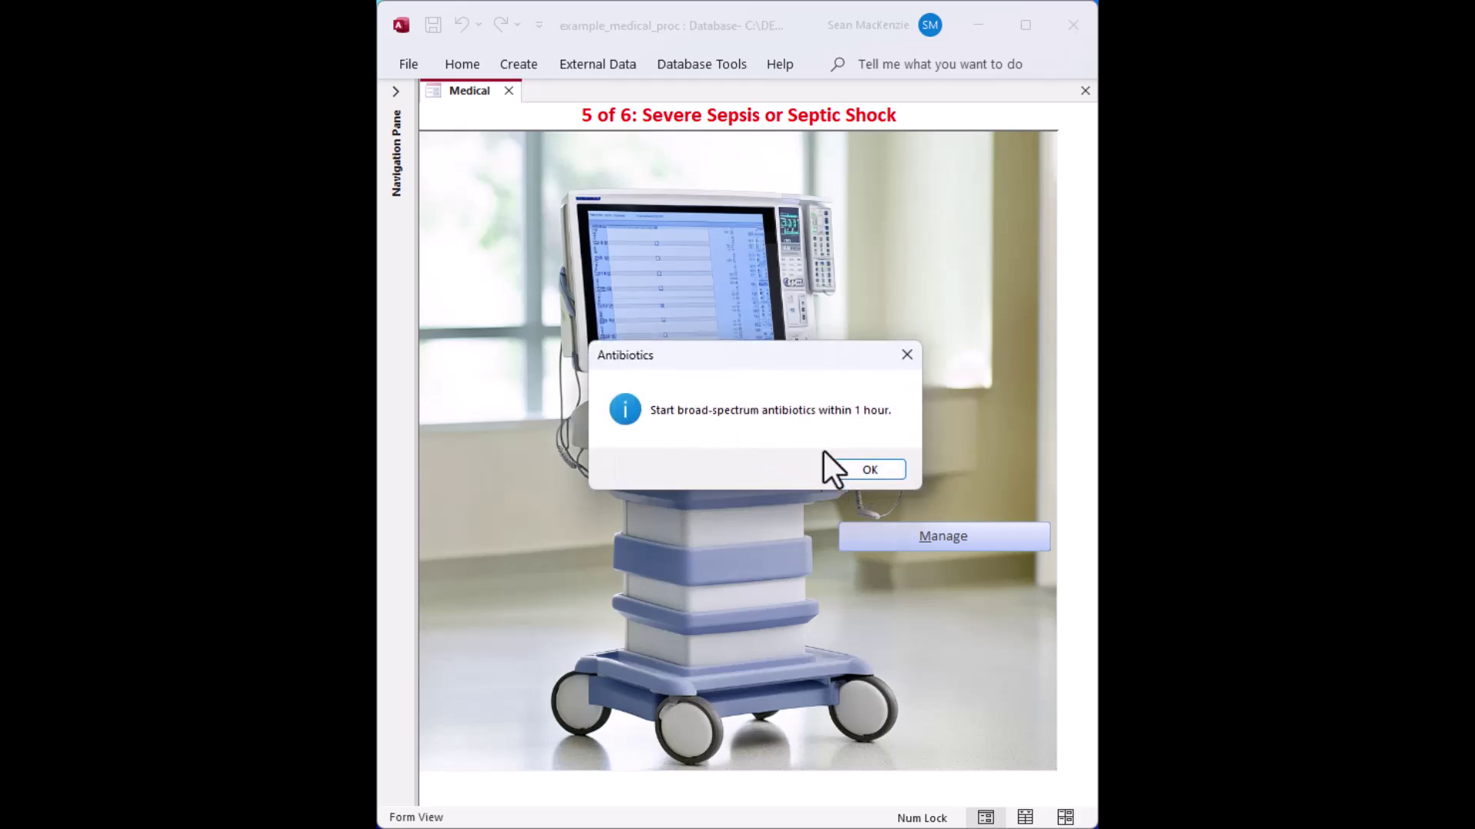
left_click(868, 470)
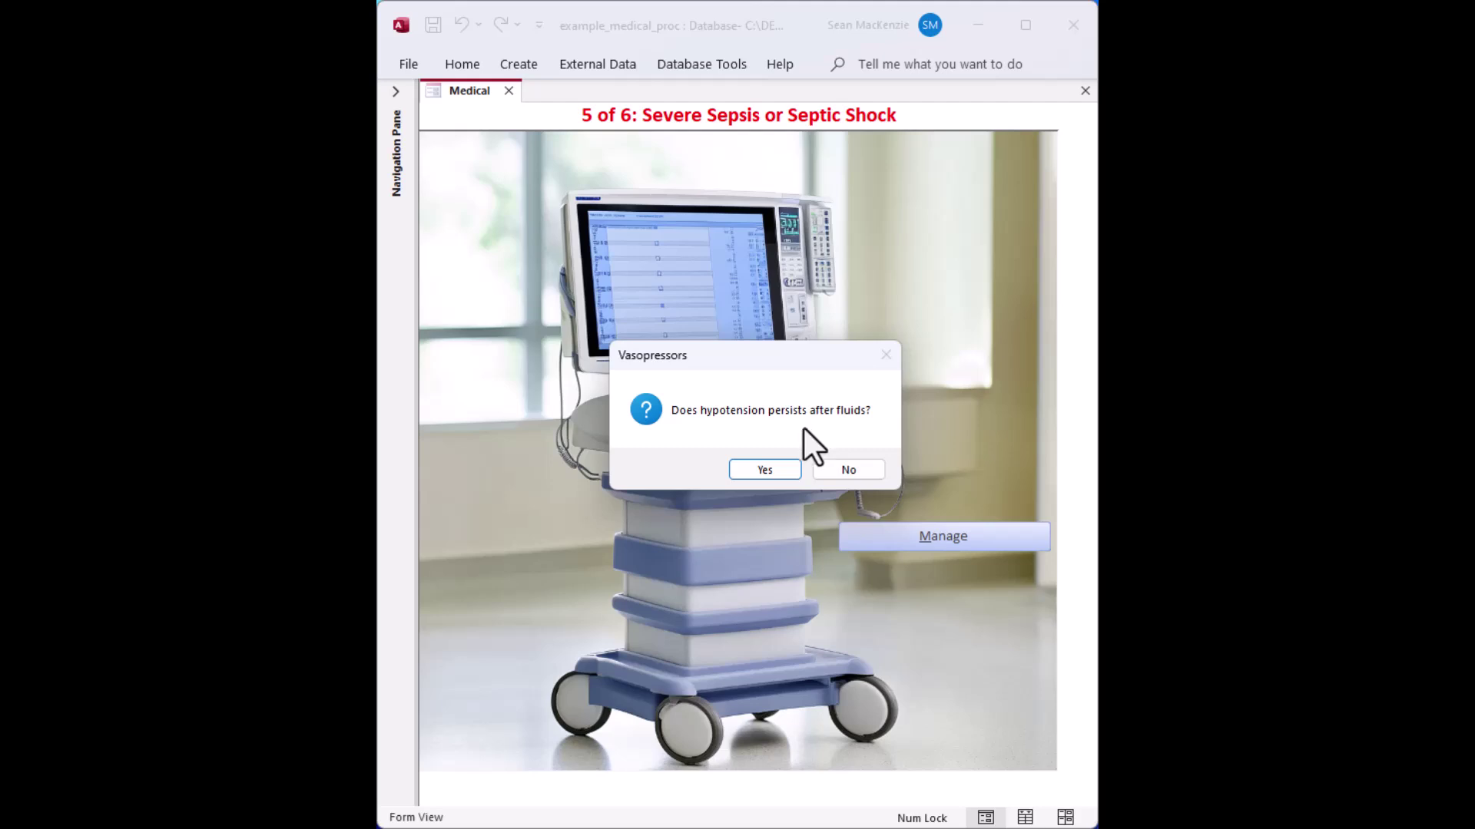
left_click(759, 466)
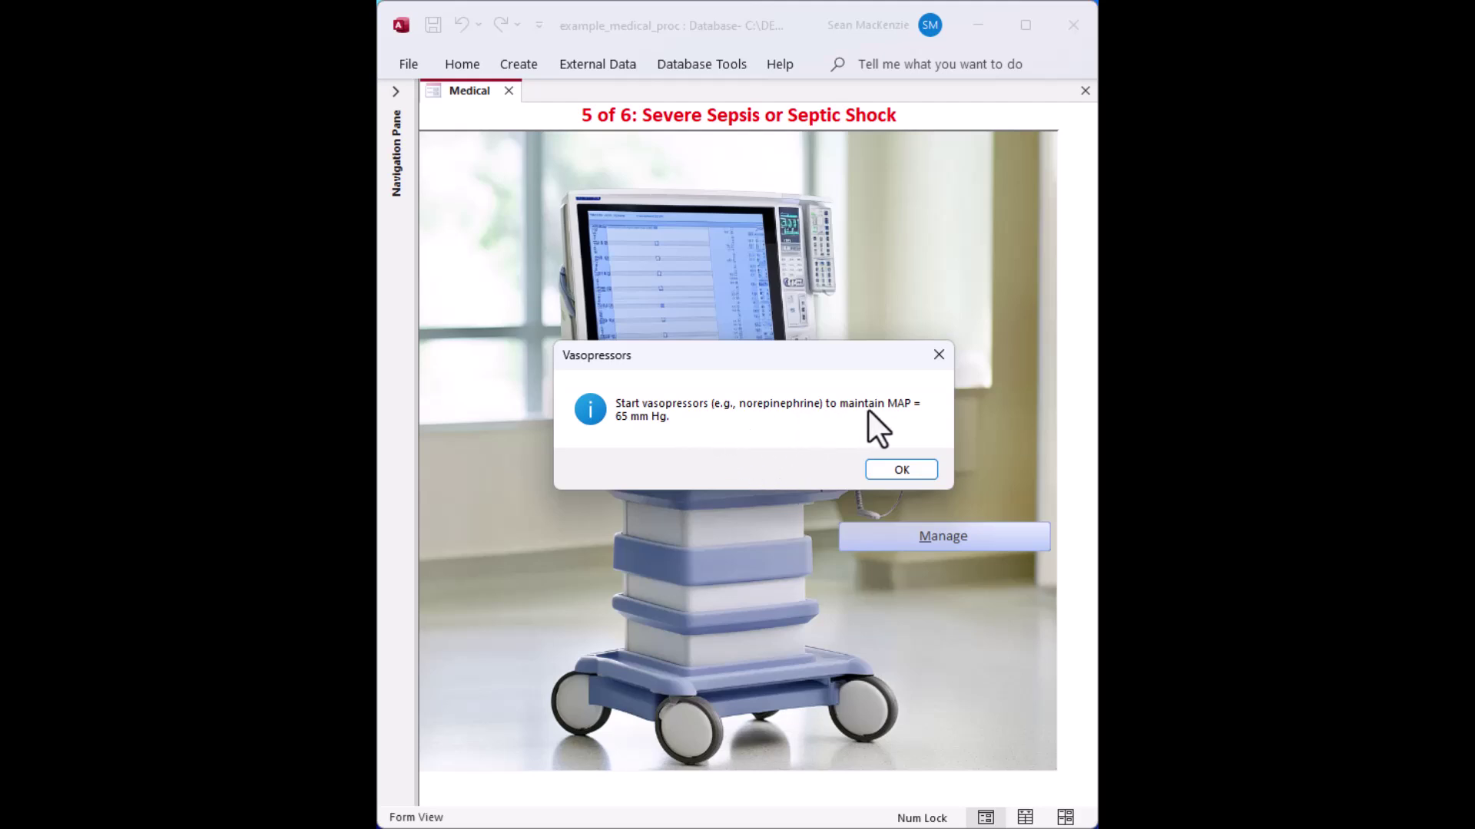
left_click(900, 470)
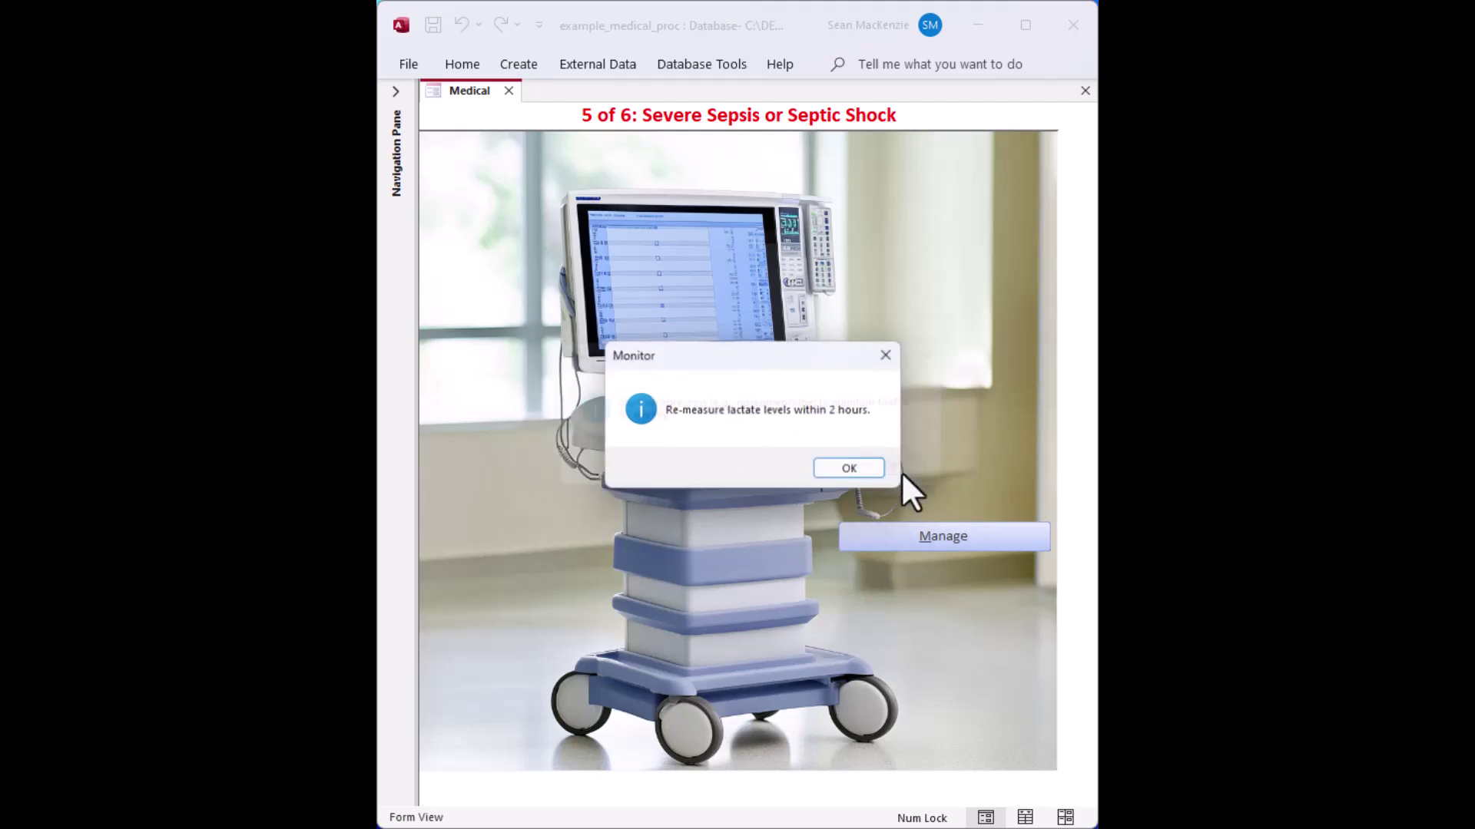
left_click(849, 469)
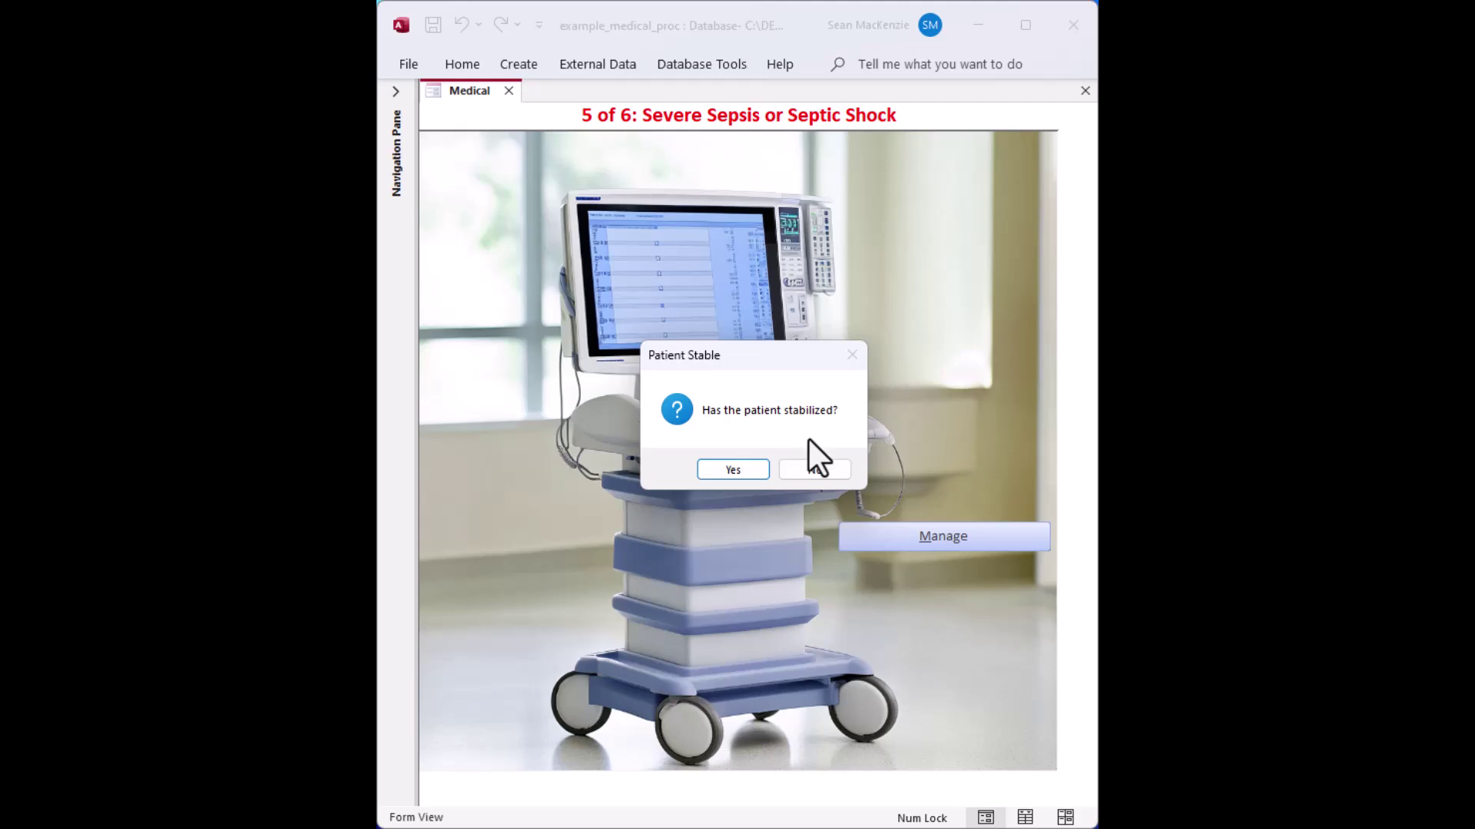
left_click(750, 465)
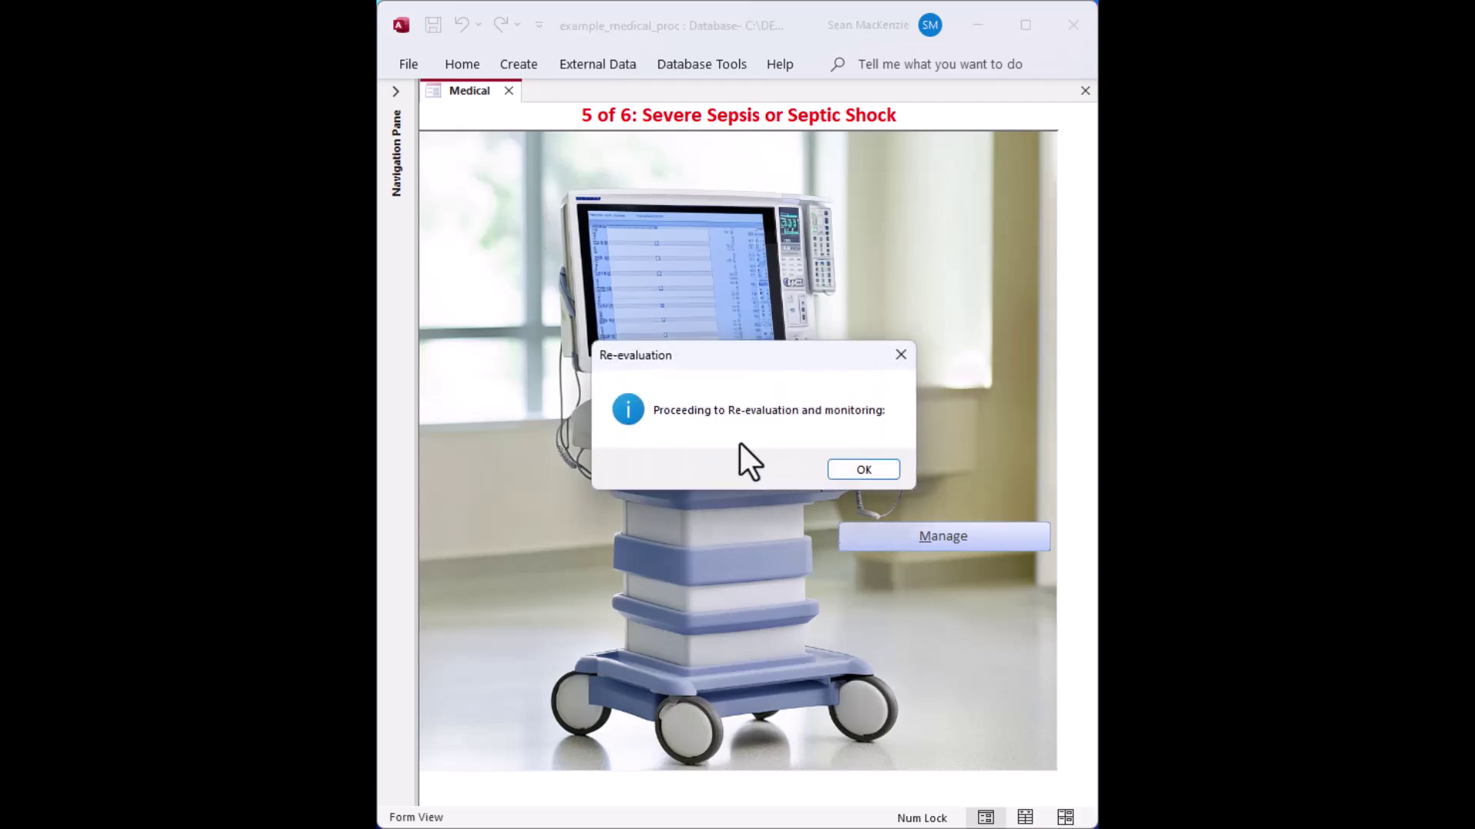
left_click(859, 469)
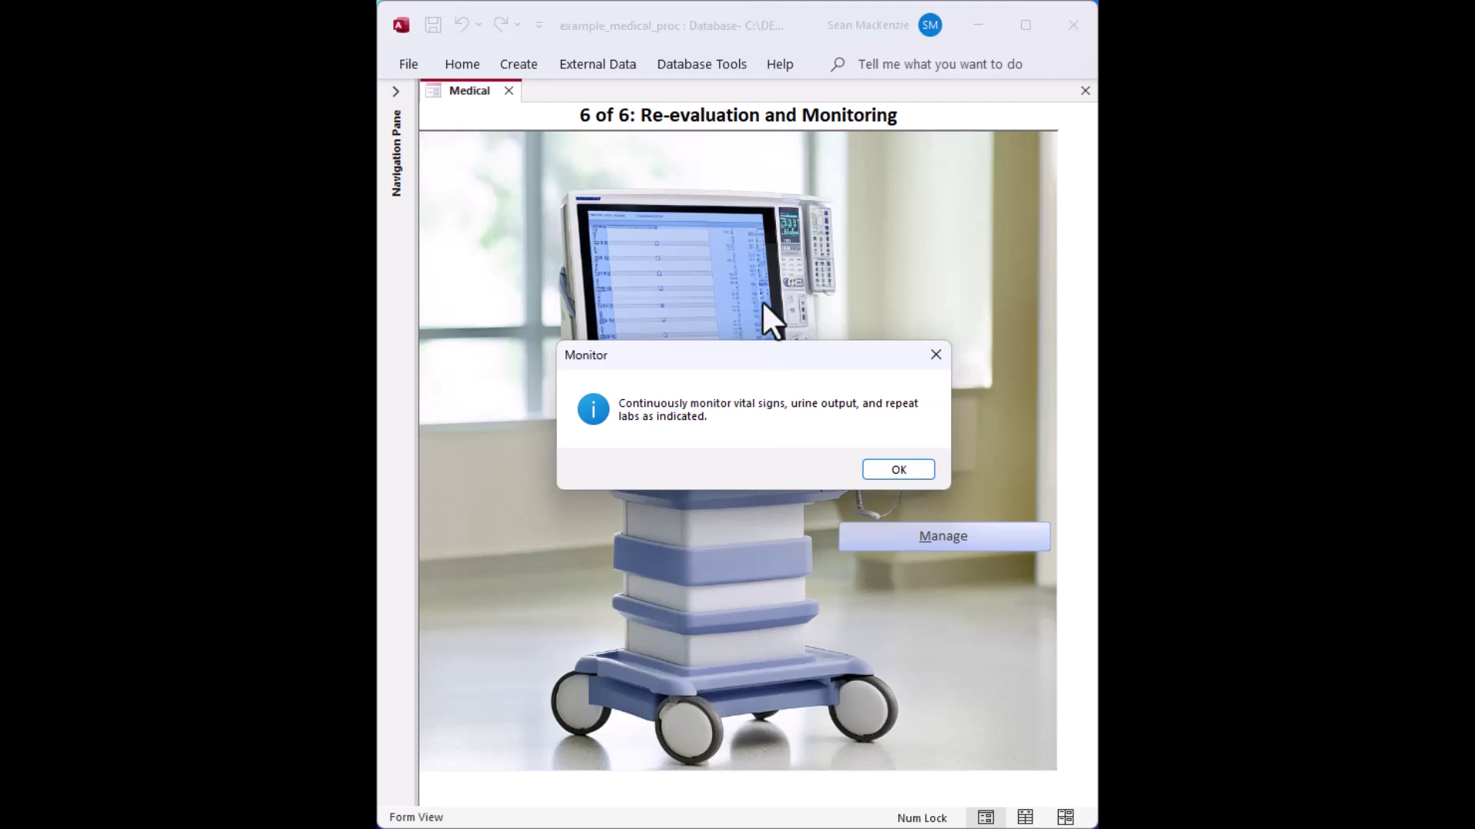
Acknowledge monitoring, answer Yes to improvement, and accept the continue-treatment advice
left_click(888, 470)
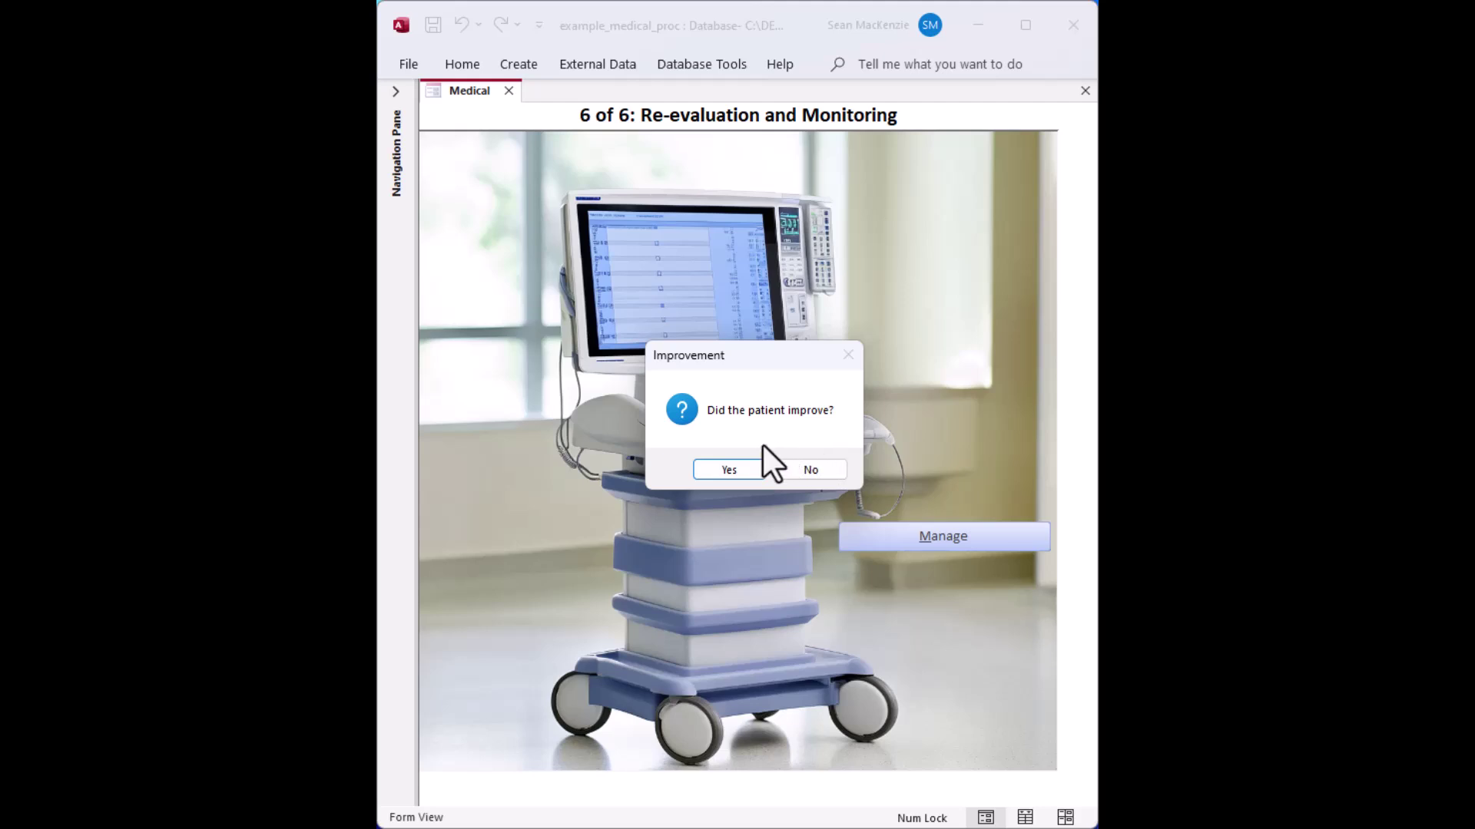
left_click(739, 464)
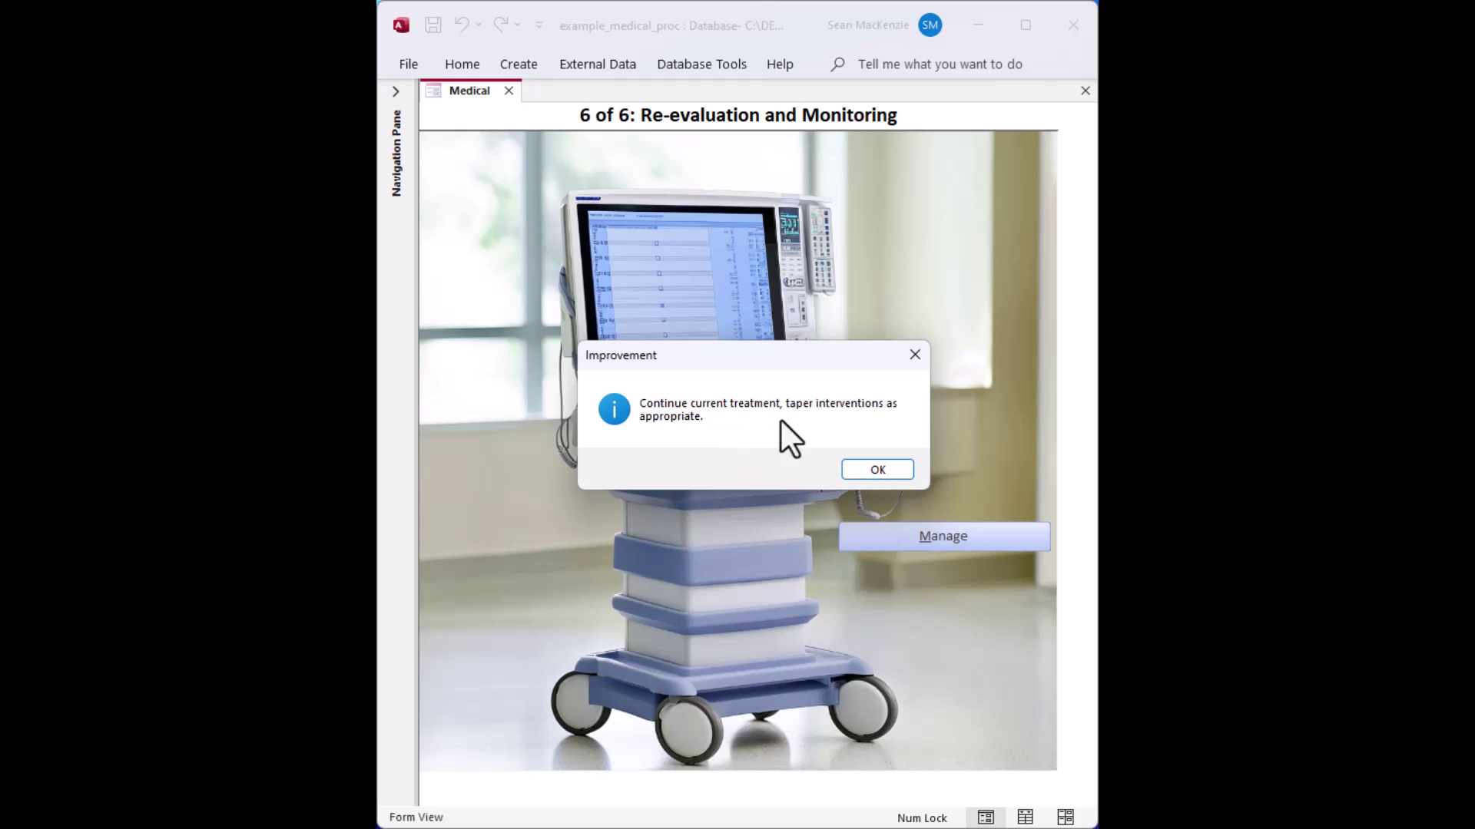
left_click(876, 467)
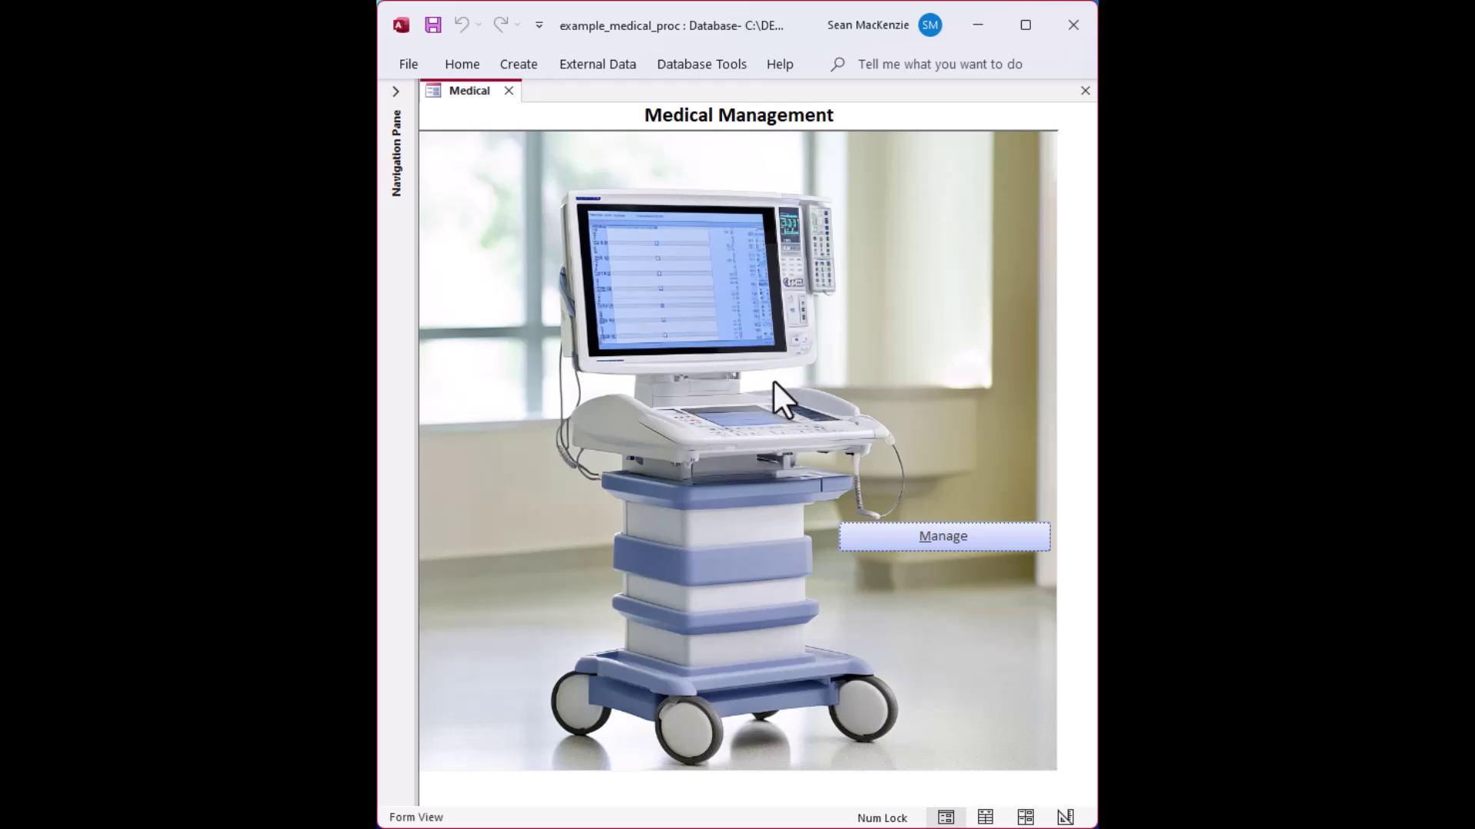
Restart Sepsis Management and answer No to infection, accepting the monitor-regularly advice
left_click(960, 545)
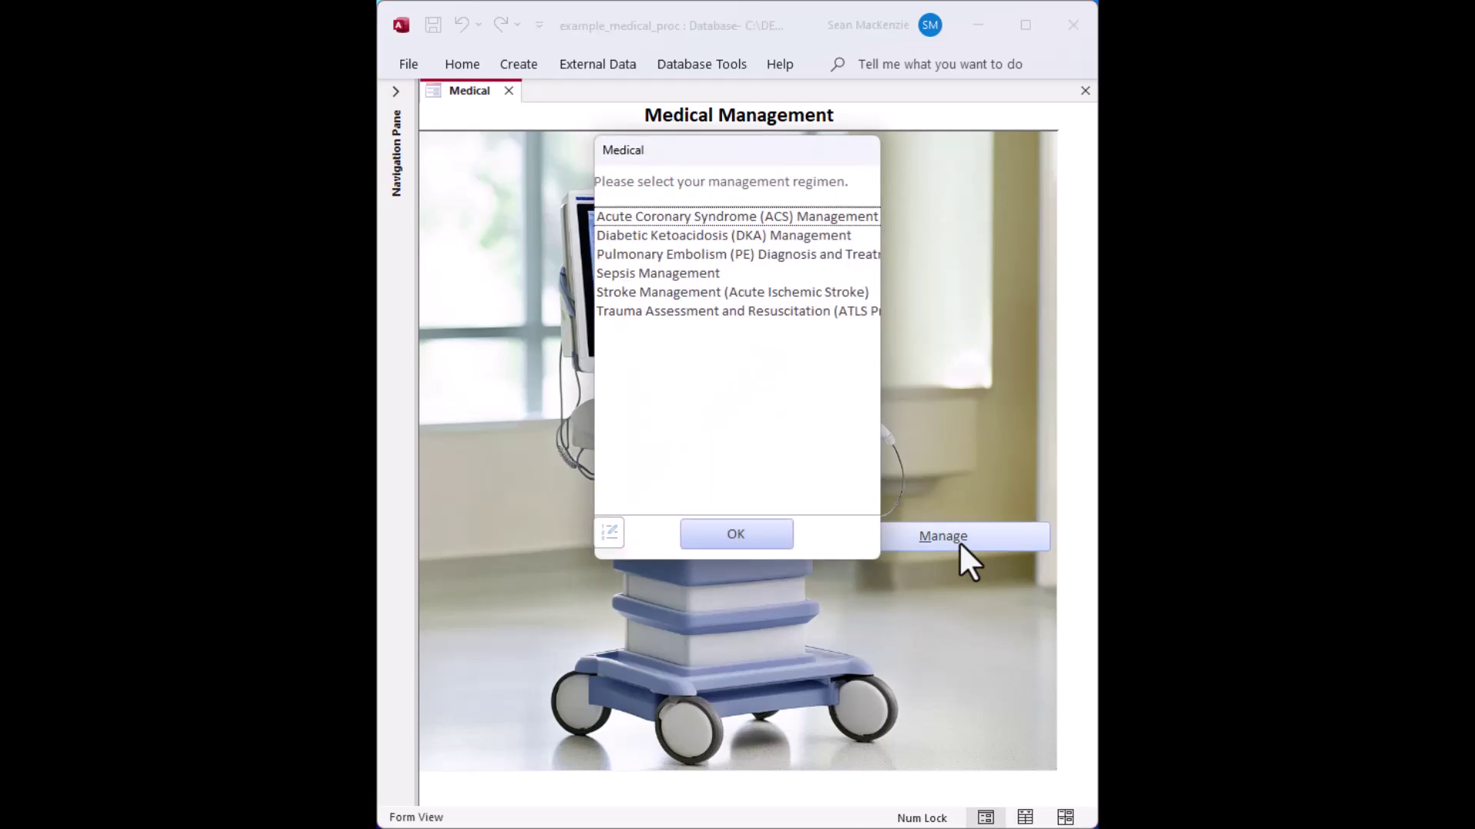
left_click(678, 275)
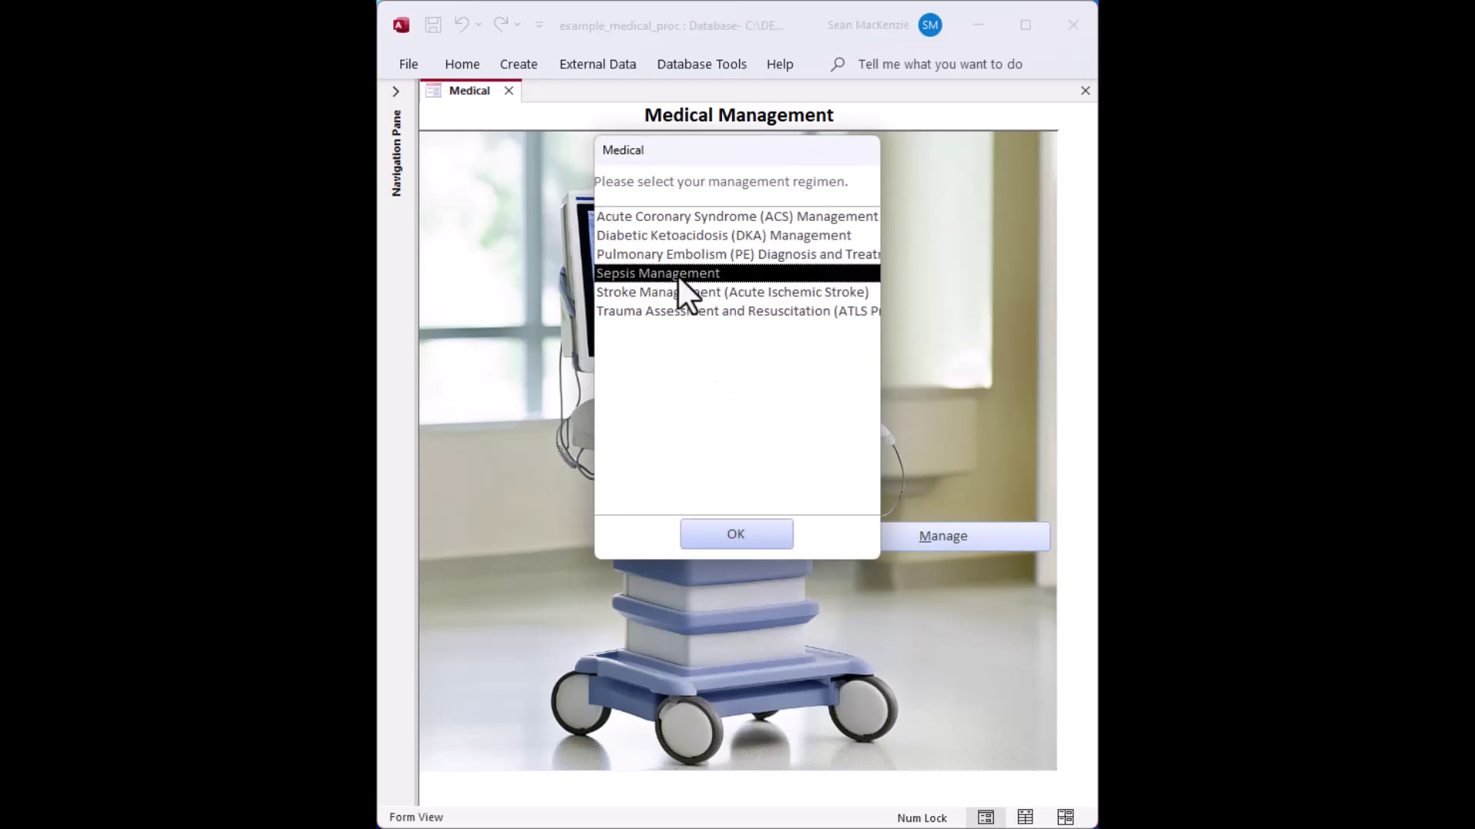
left_click(745, 535)
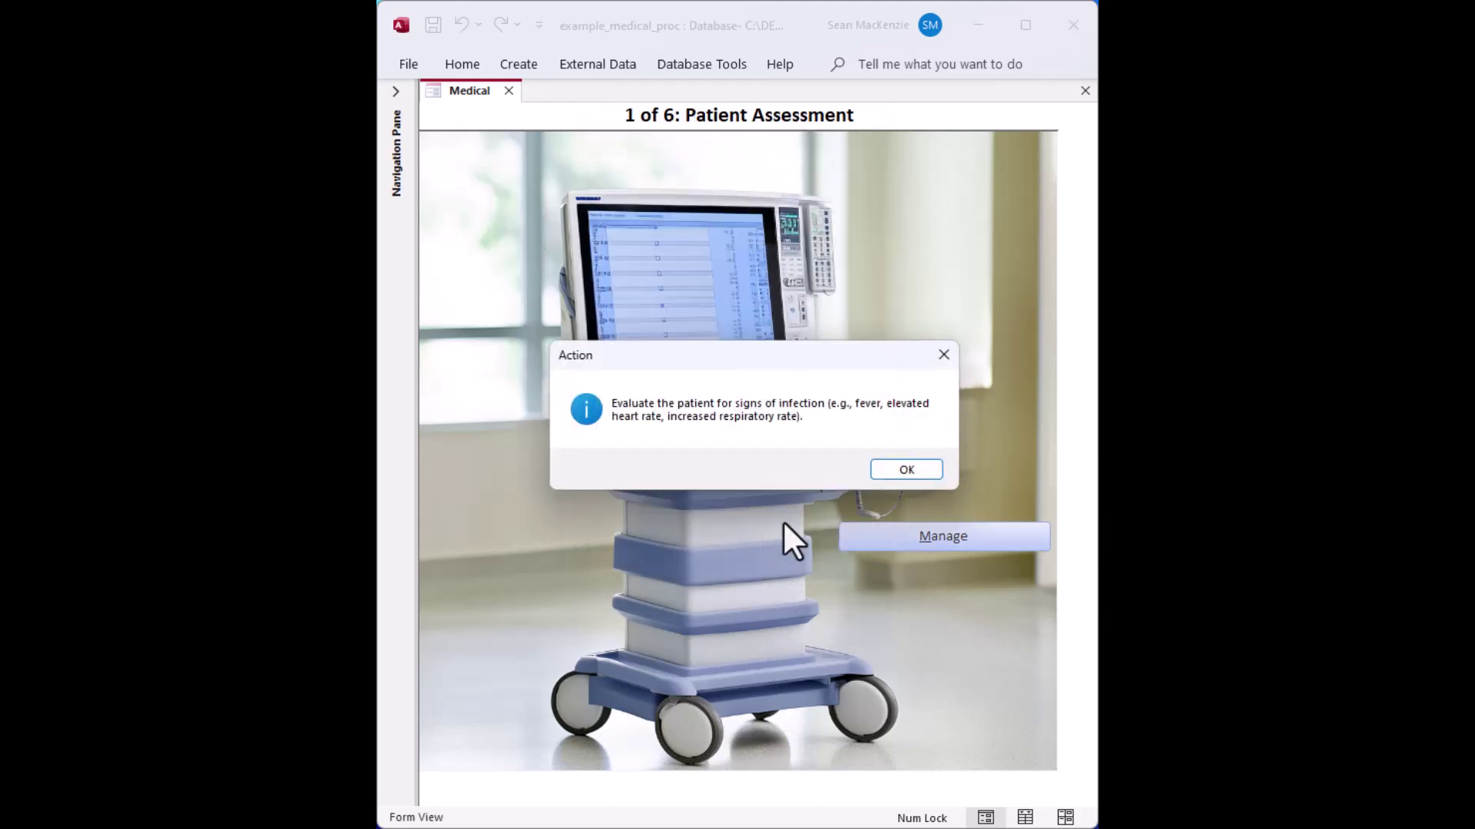
left_click(897, 469)
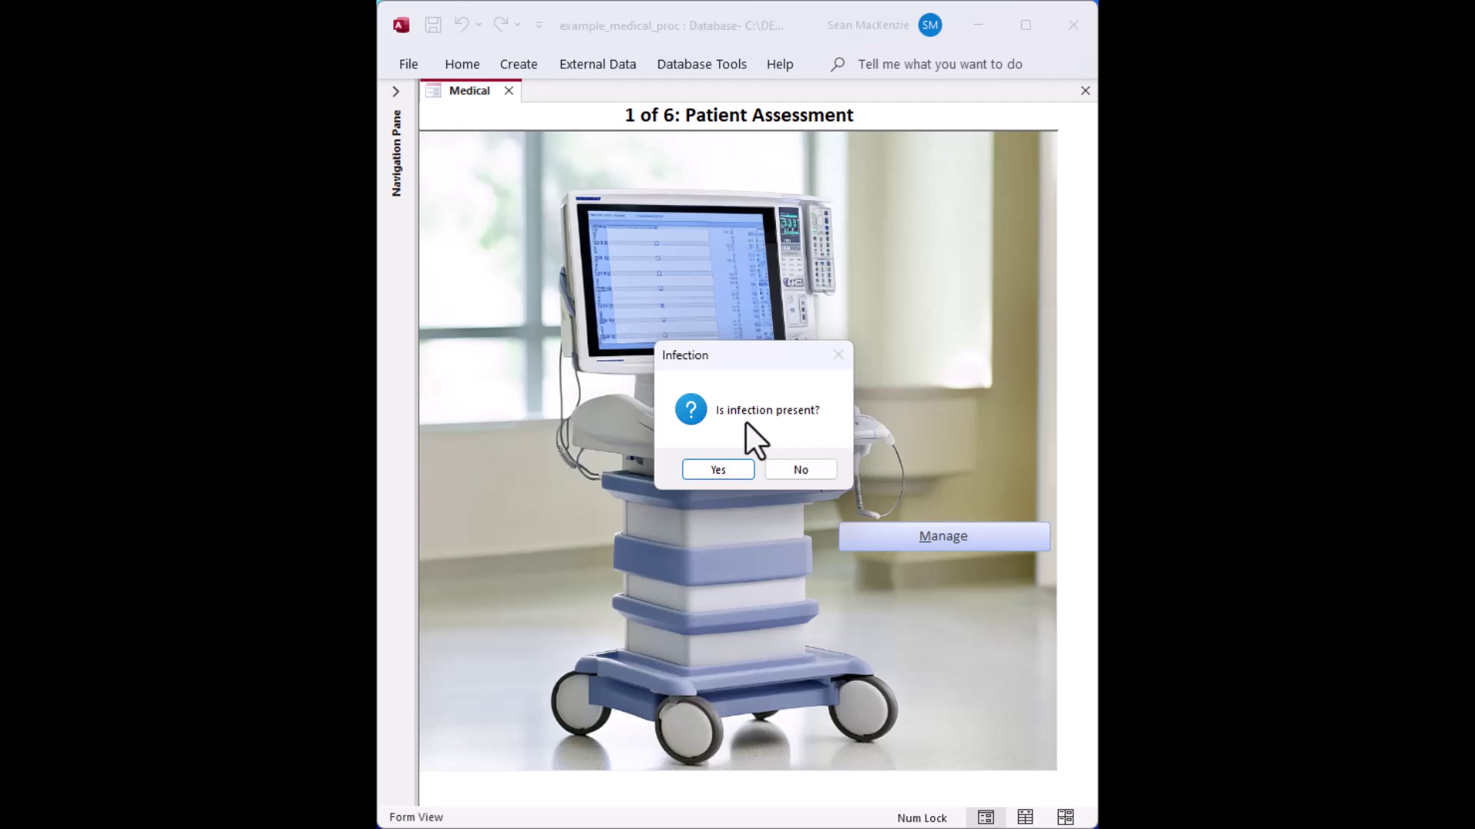
left_click(808, 470)
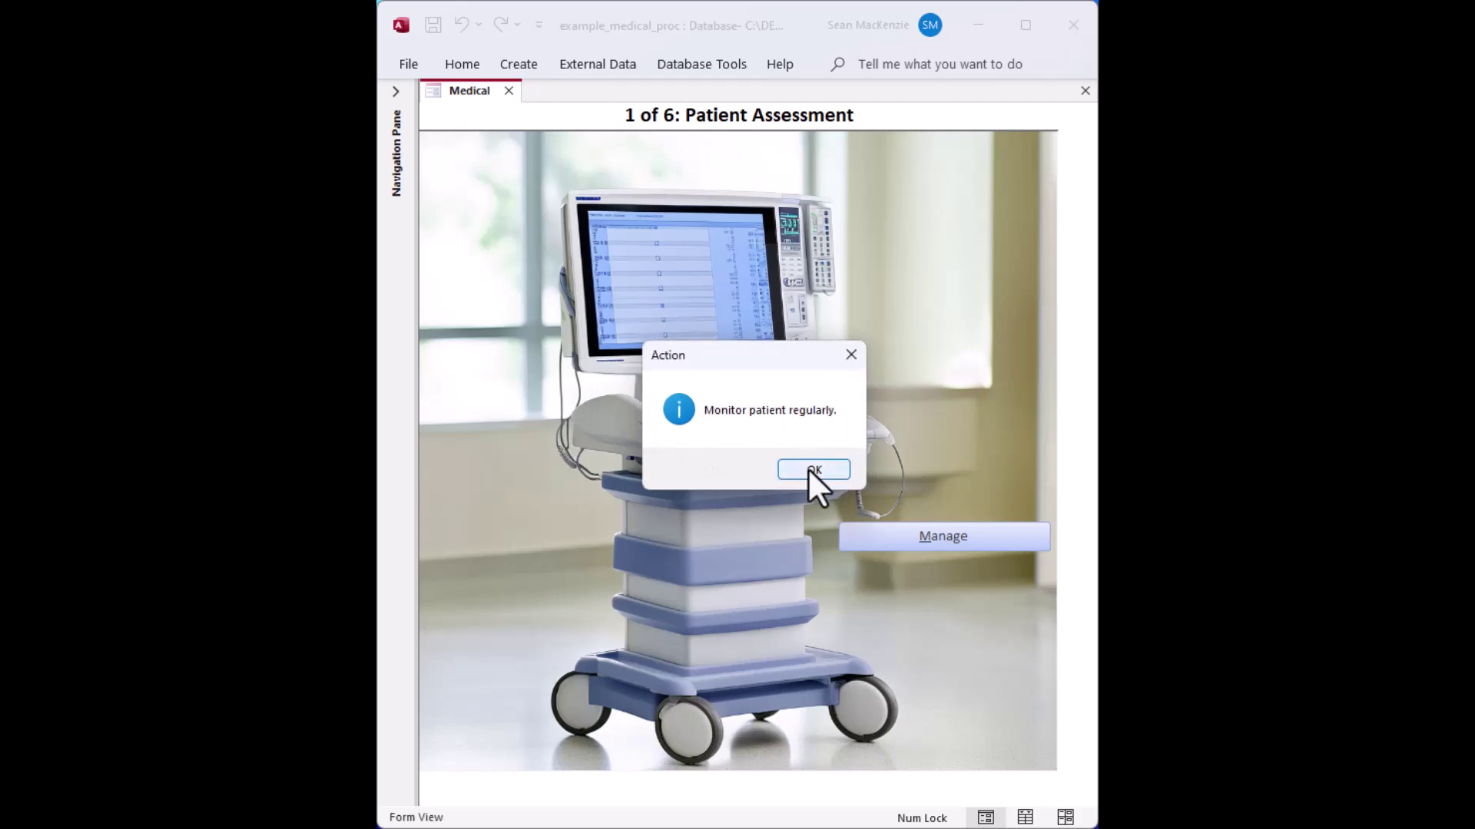
left_click(812, 470)
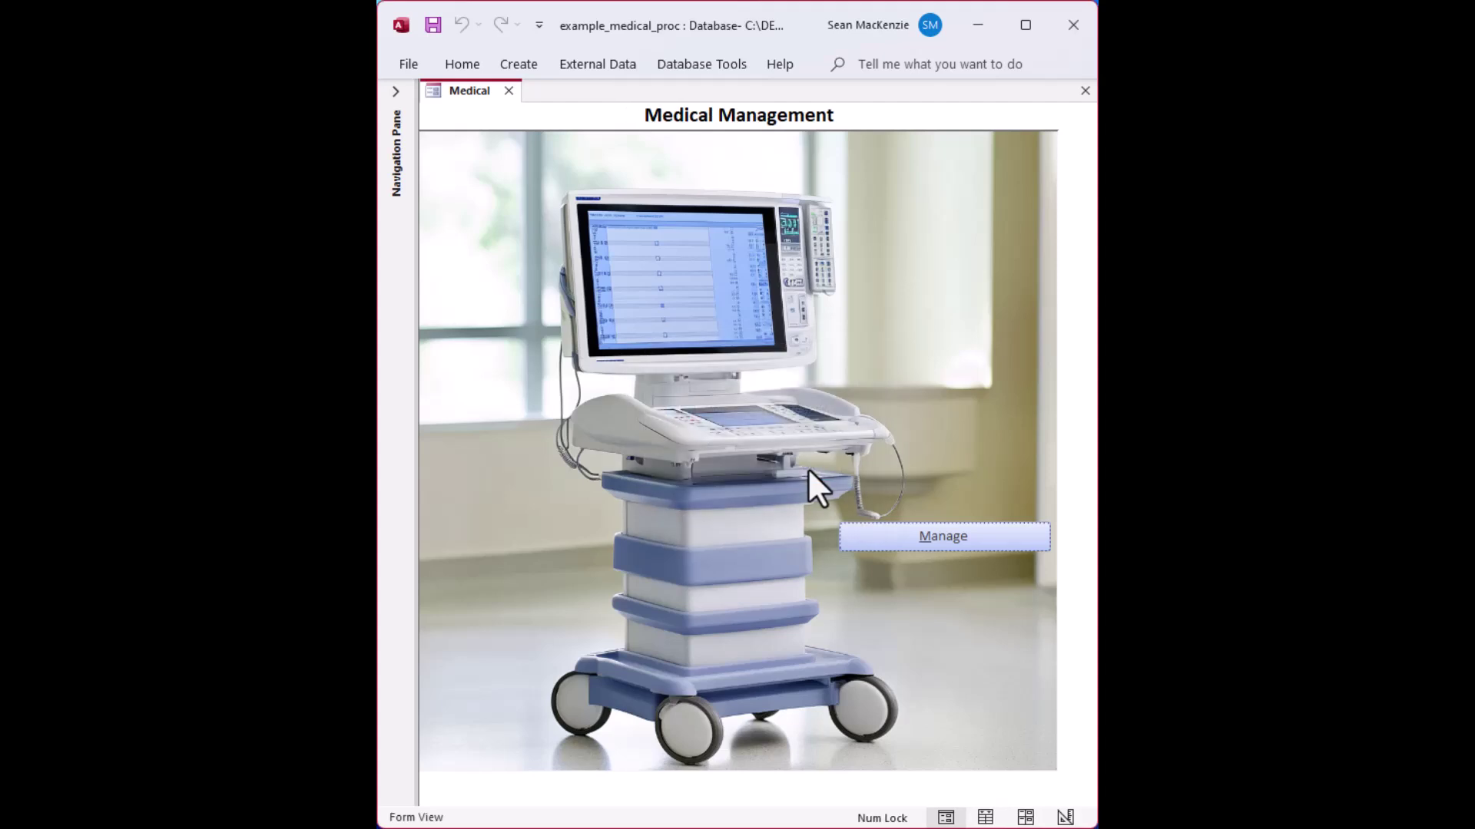
Restart Sepsis Management, confirm infection but answer labs not positive, looping back to assessment
left_click(933, 536)
left_click(678, 274)
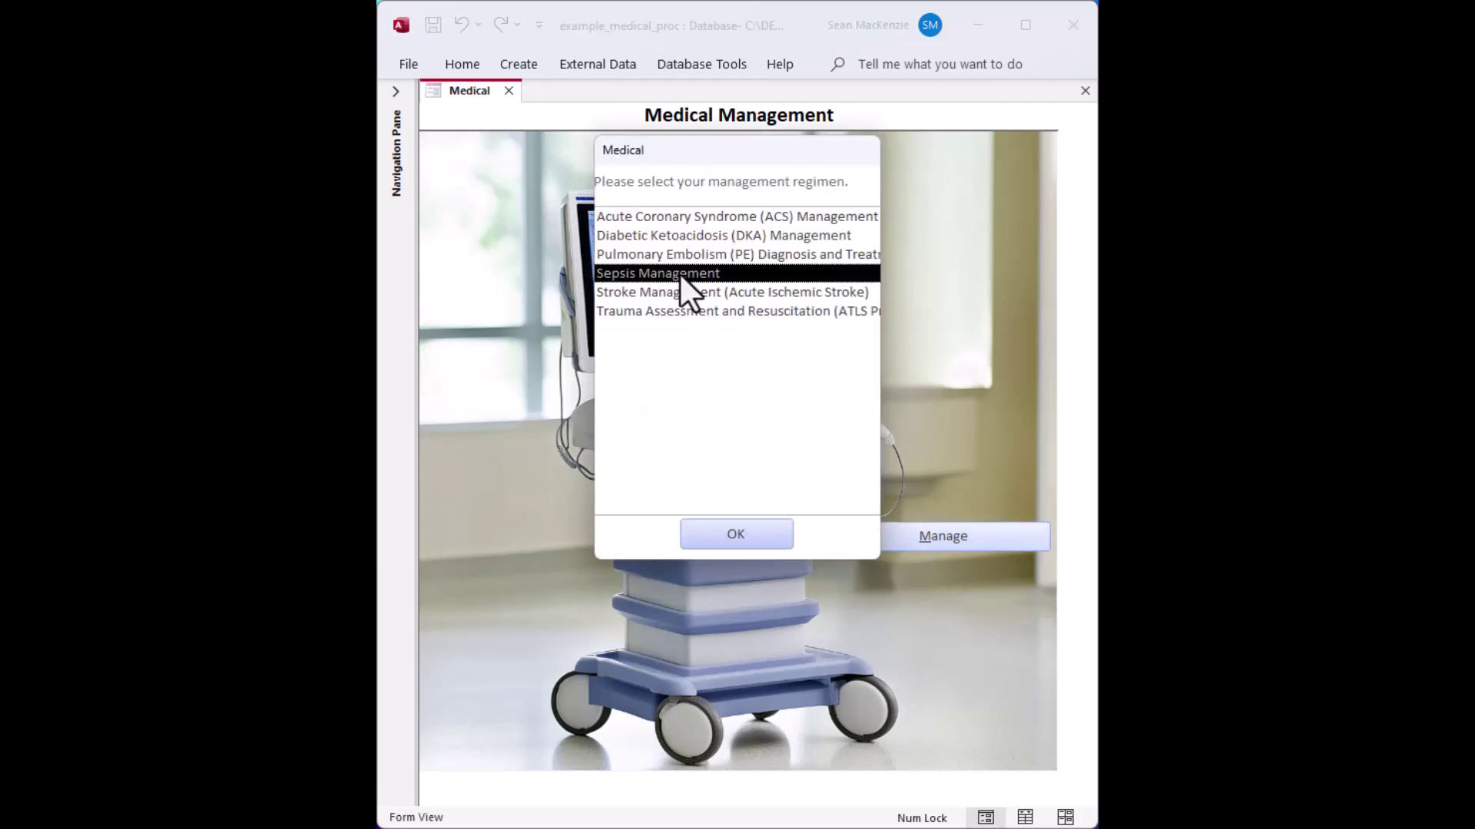
left_click(763, 530)
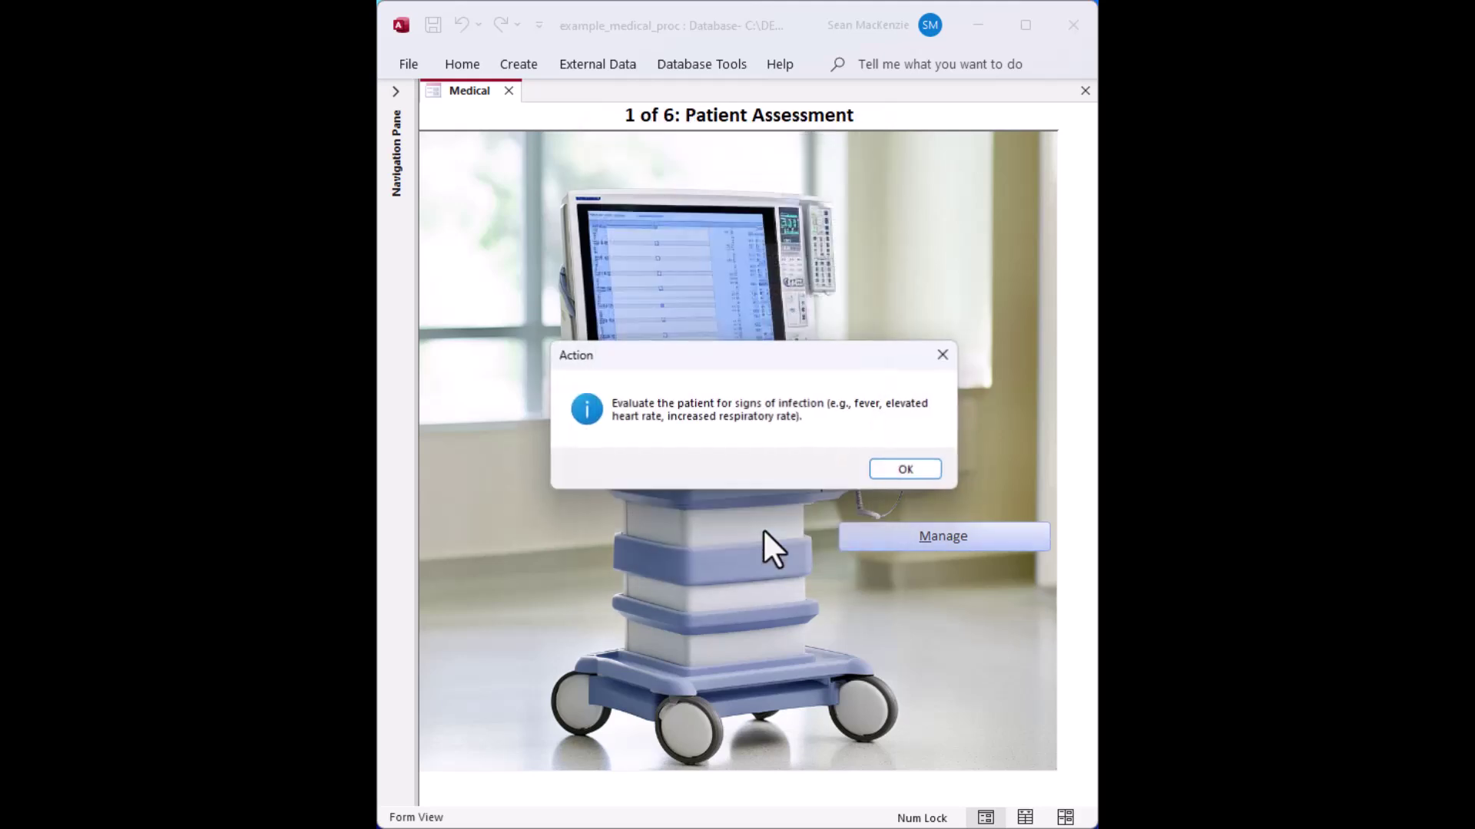
left_click(906, 468)
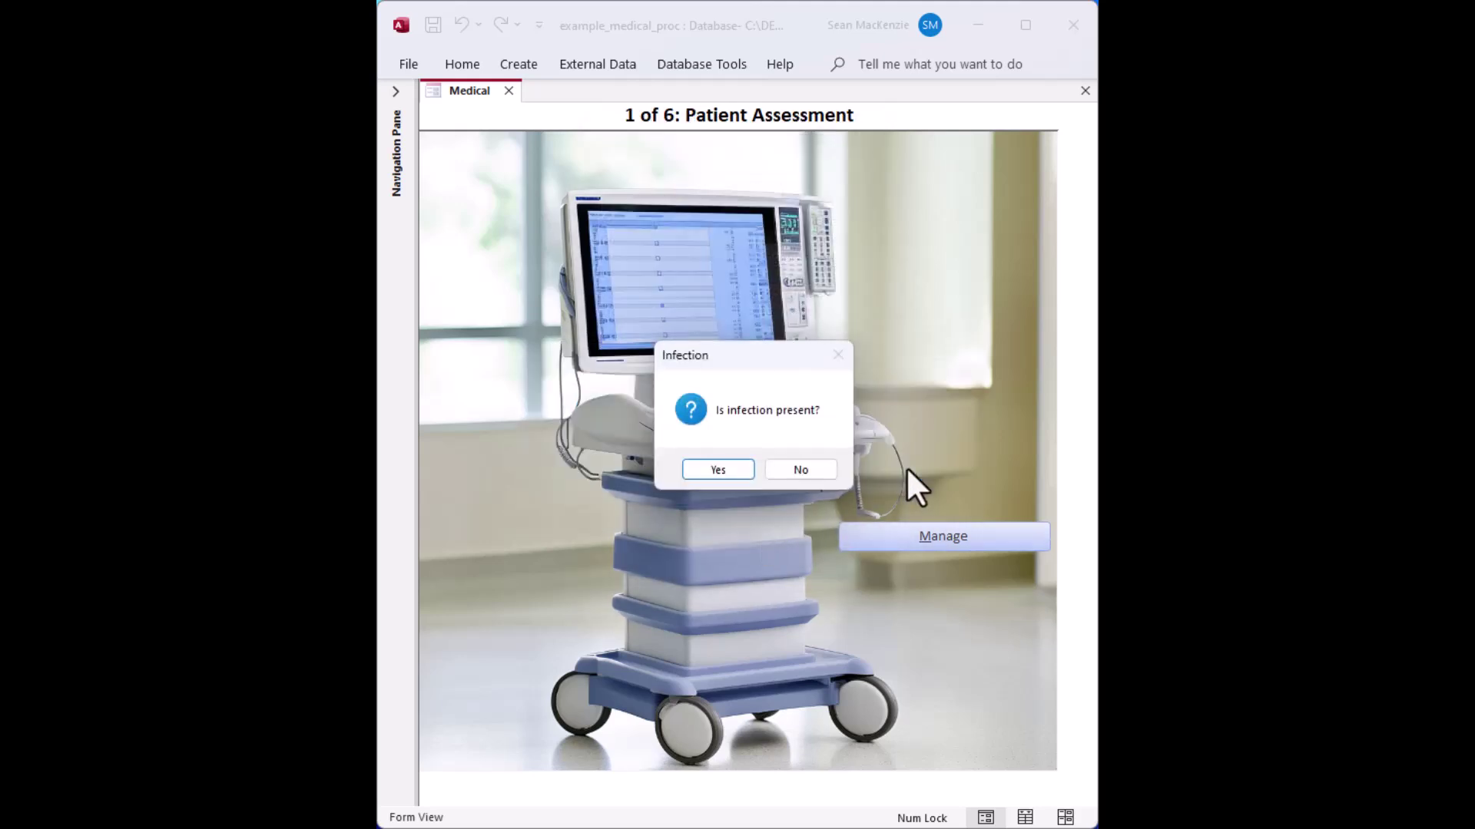
left_click(705, 470)
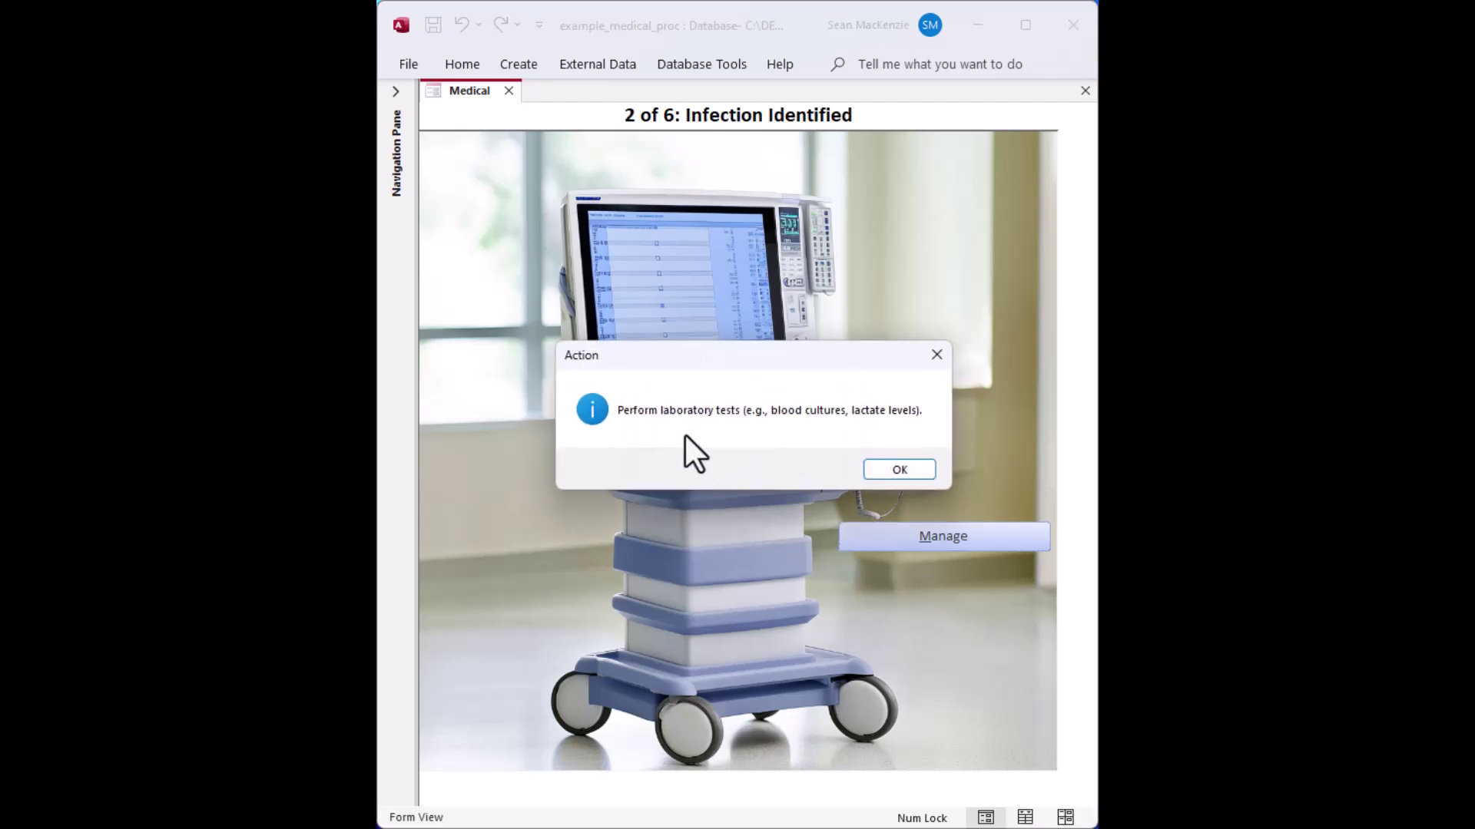
left_click(895, 470)
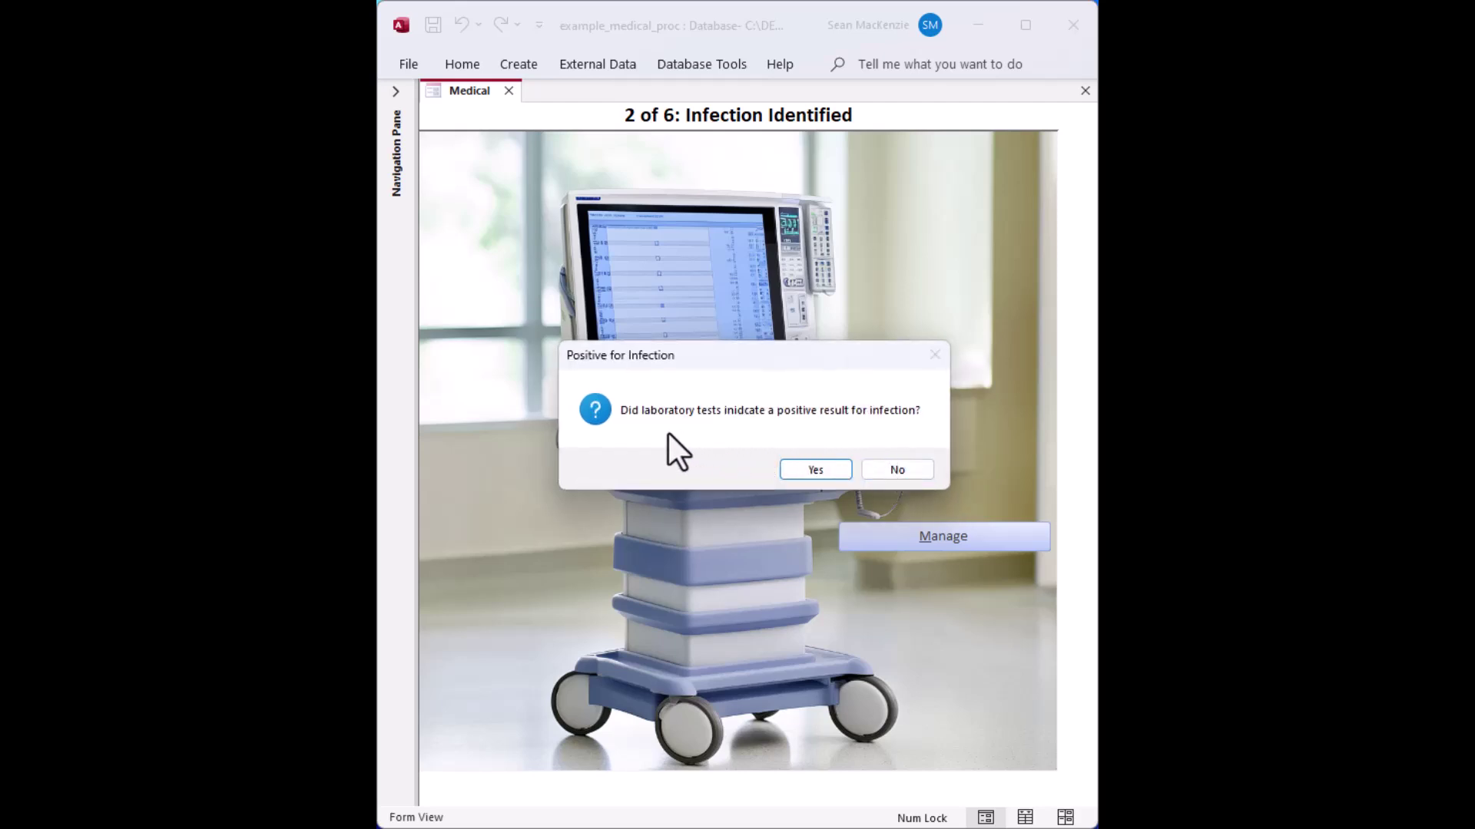
left_click(897, 468)
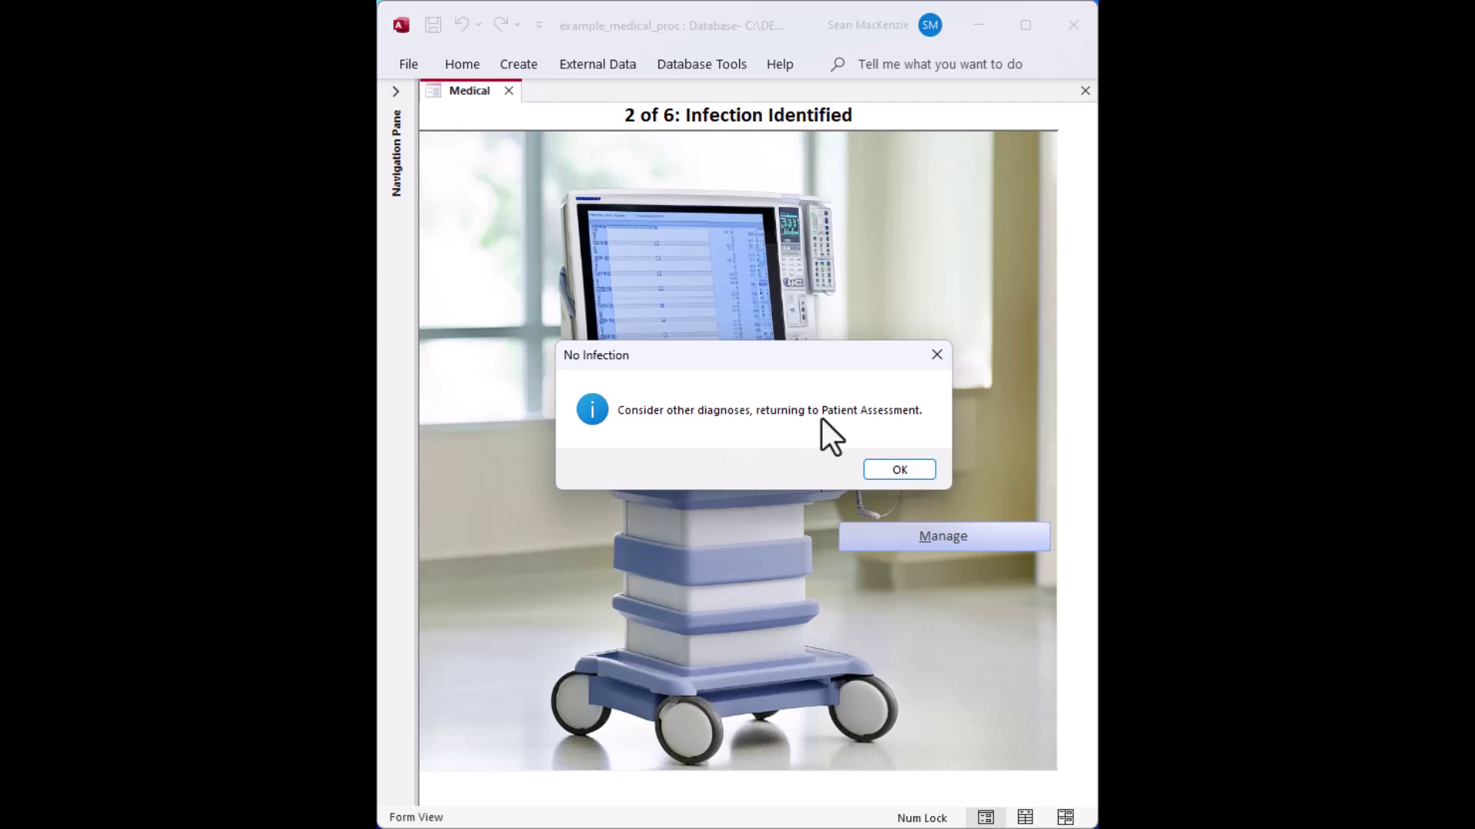
left_click(913, 472)
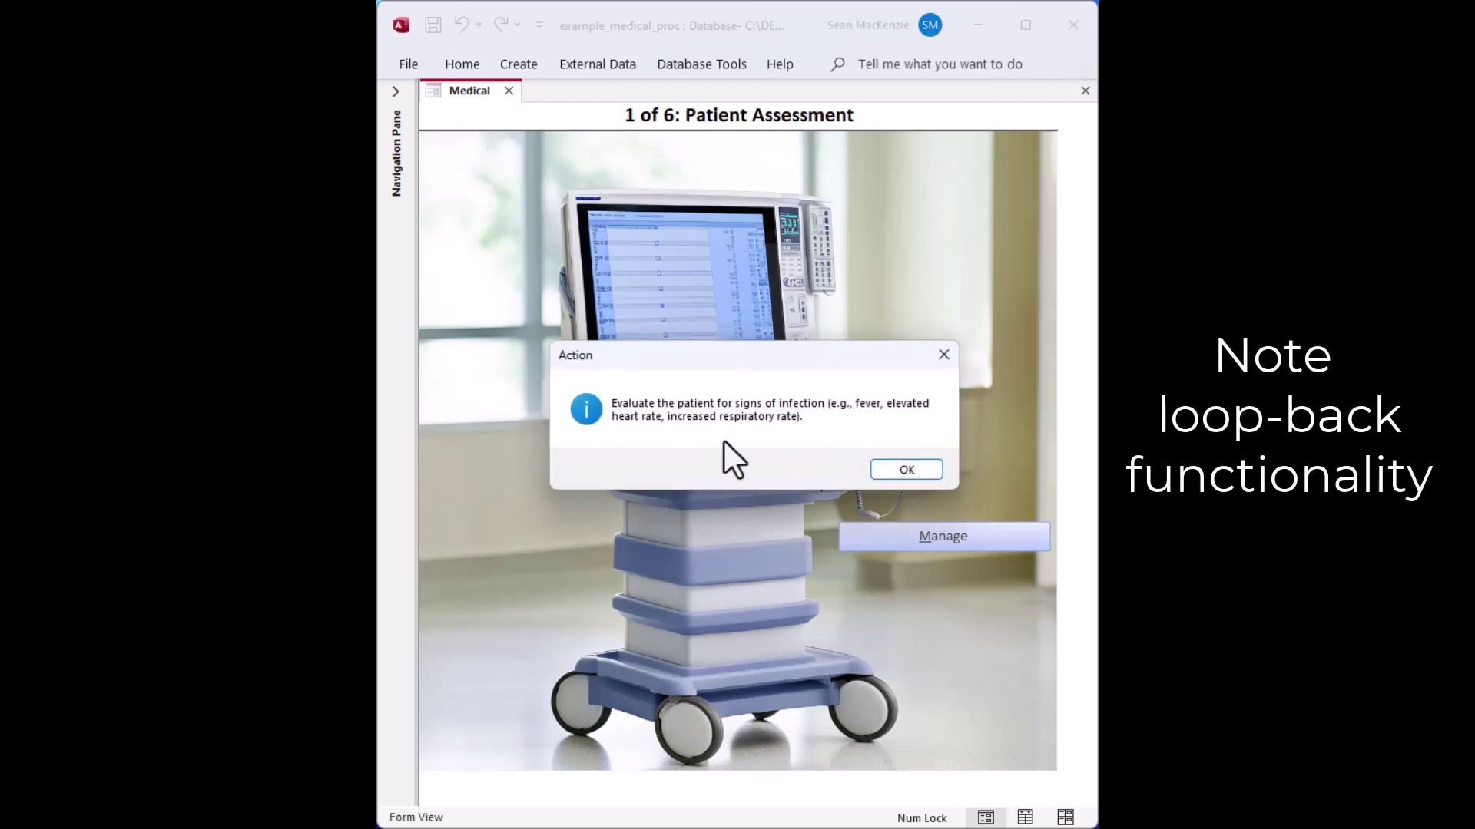
Answer No to infection at Patient Assessment and accept the monitor advice
left_click(898, 469)
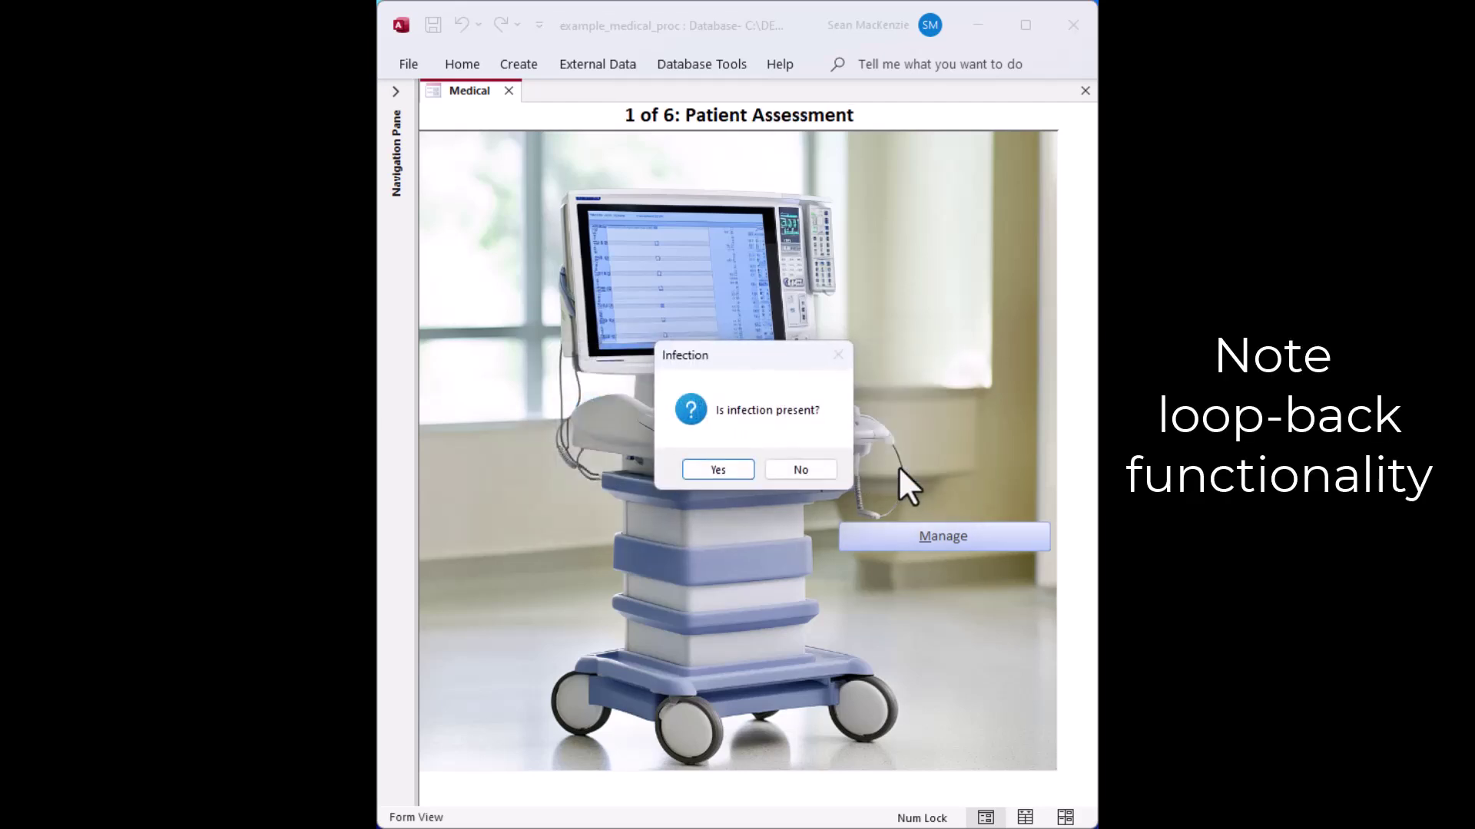
left_click(794, 467)
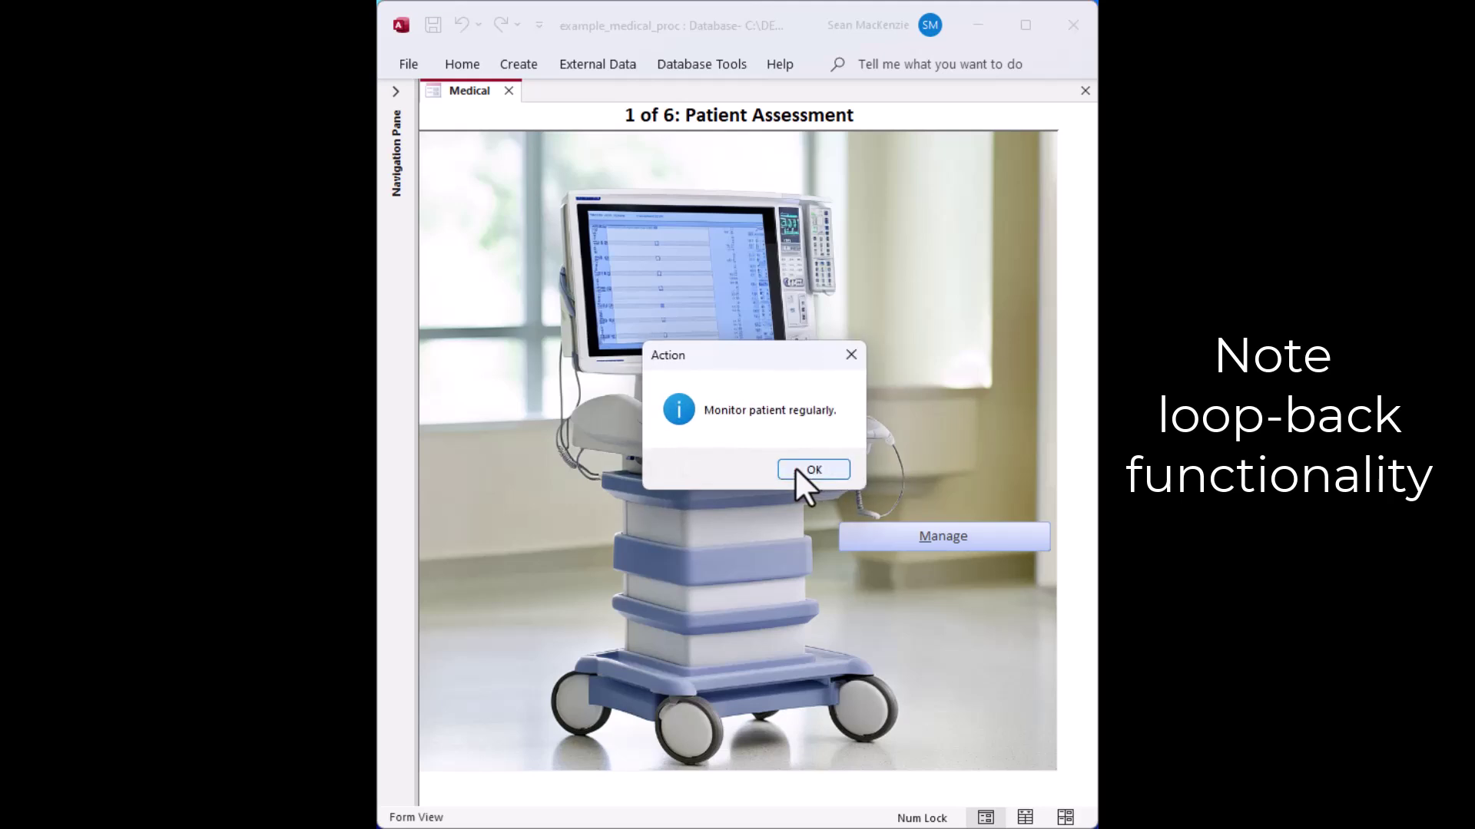
left_click(814, 468)
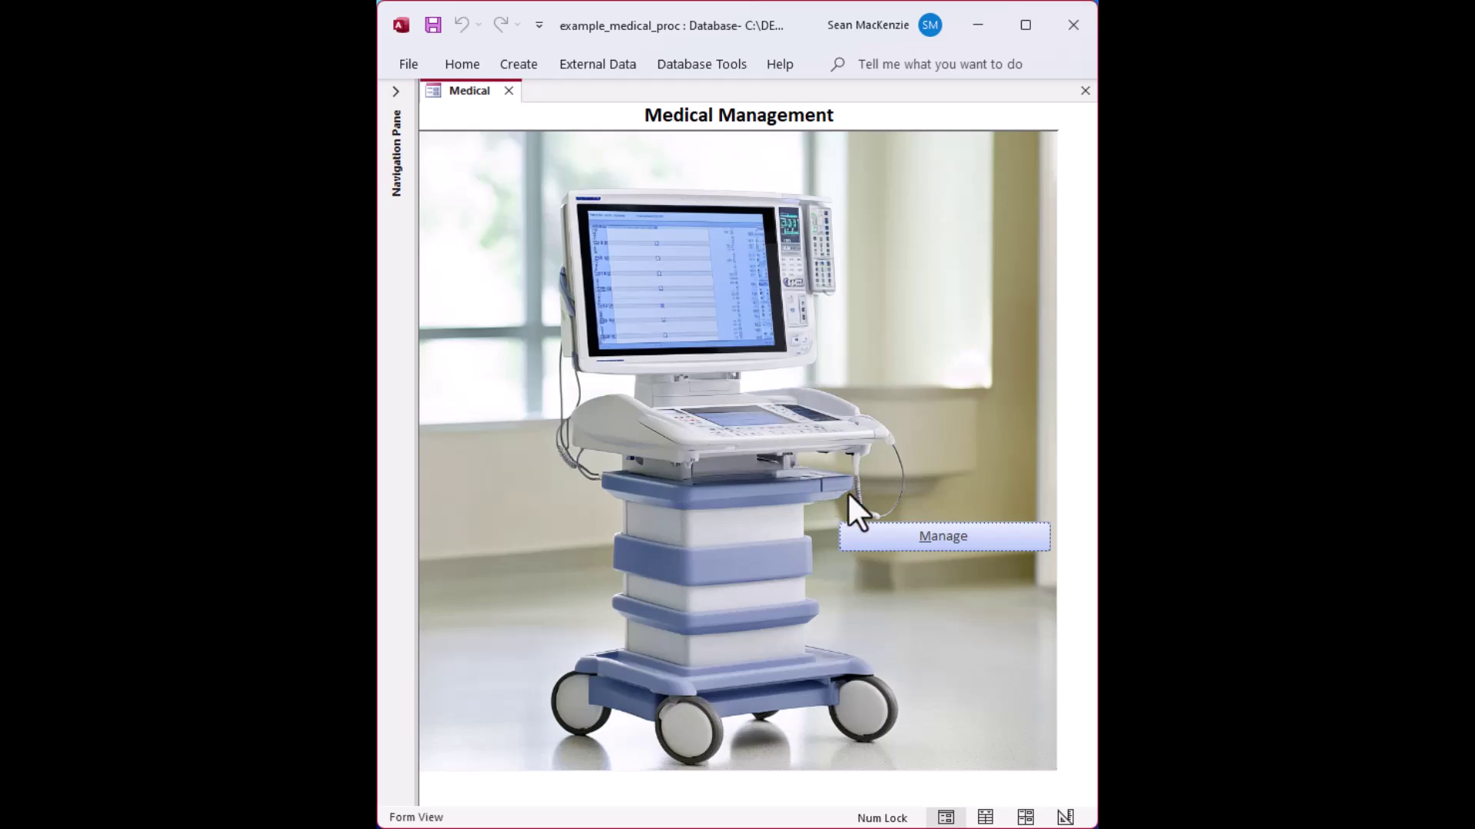
Start Sepsis Management, answering Yes to infection present and to positive lab tests
left_click(952, 536)
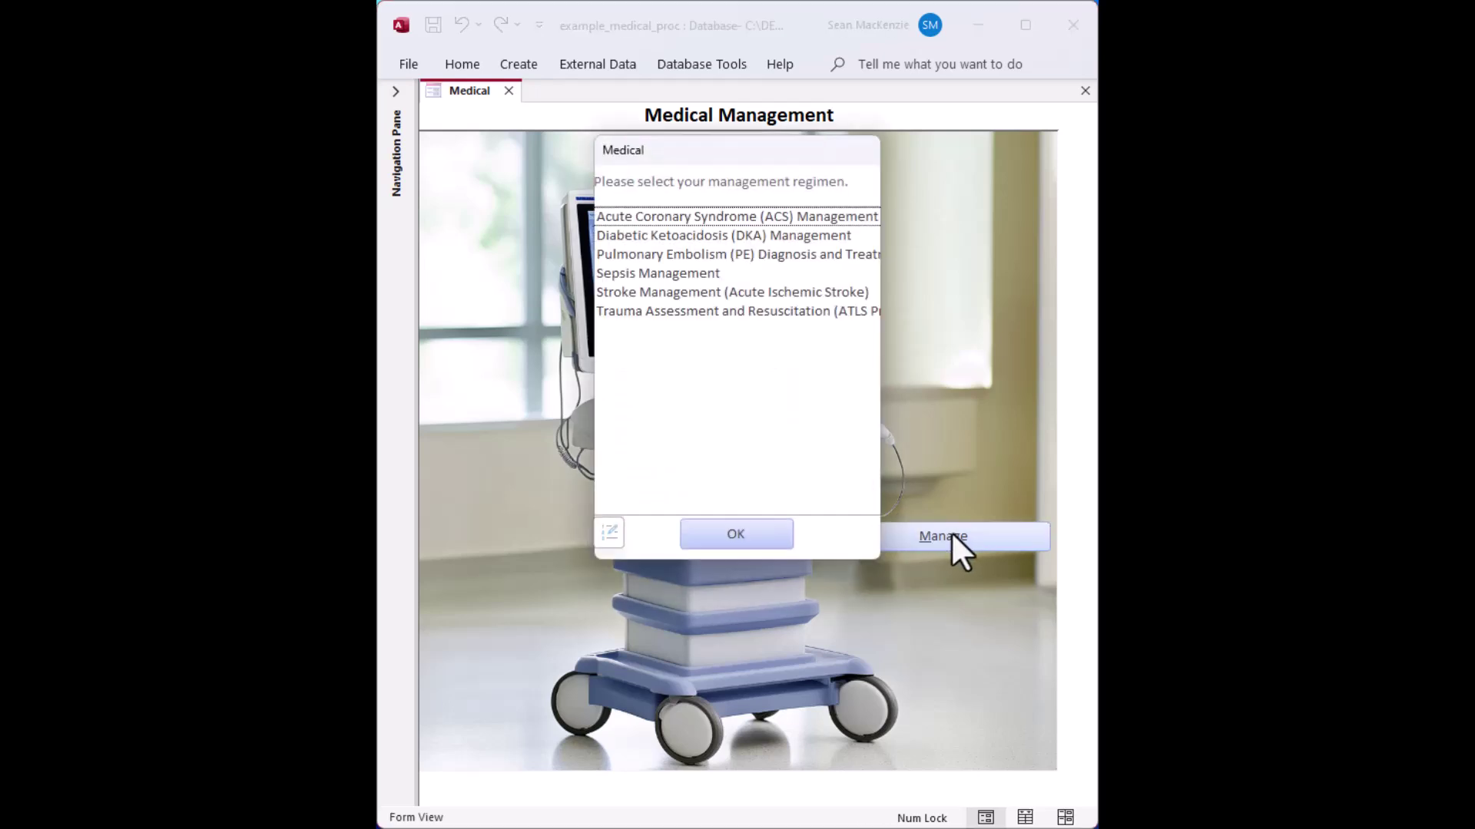
left_click(675, 275)
left_click(735, 535)
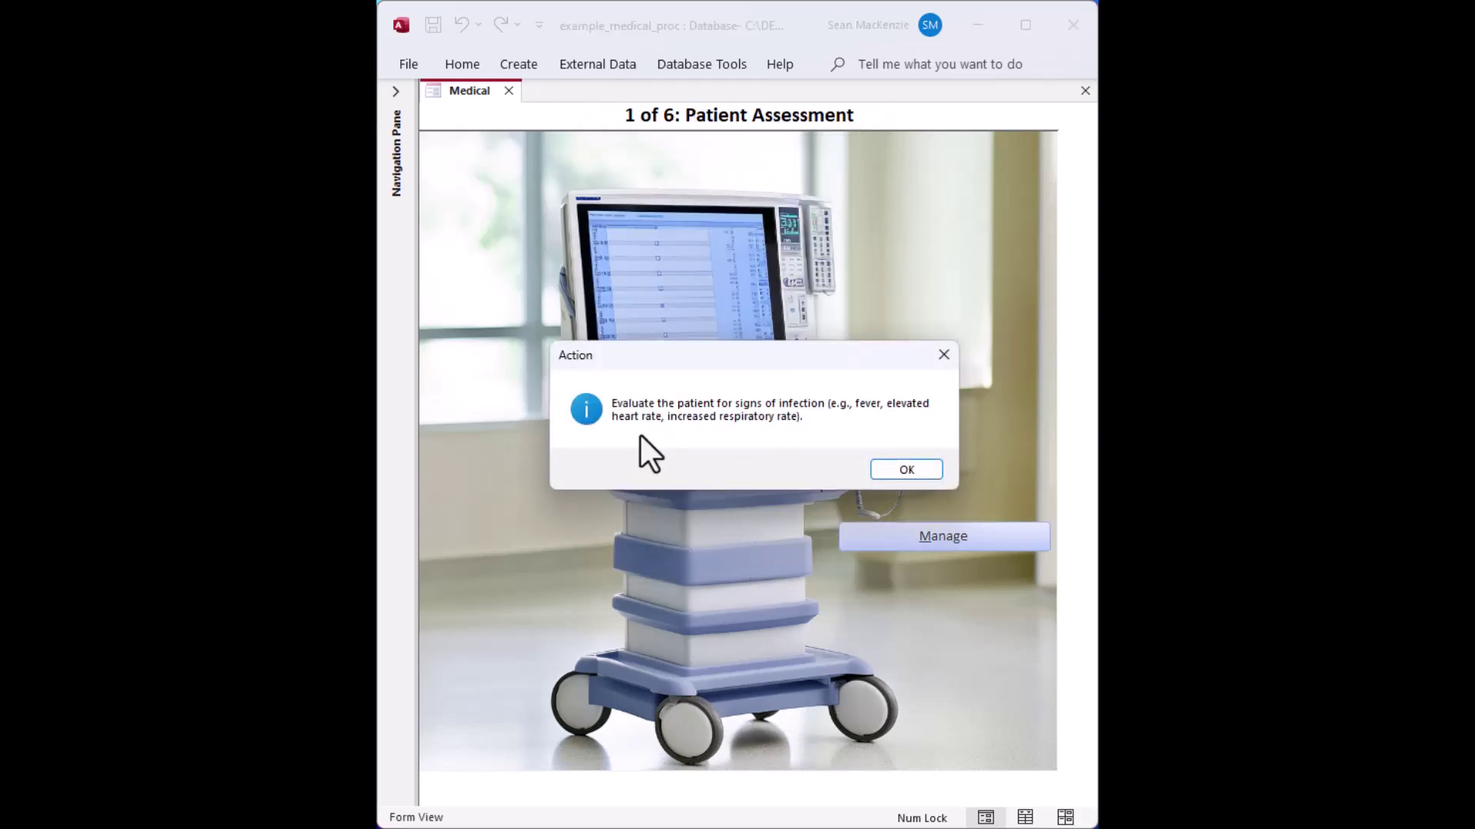
left_click(884, 468)
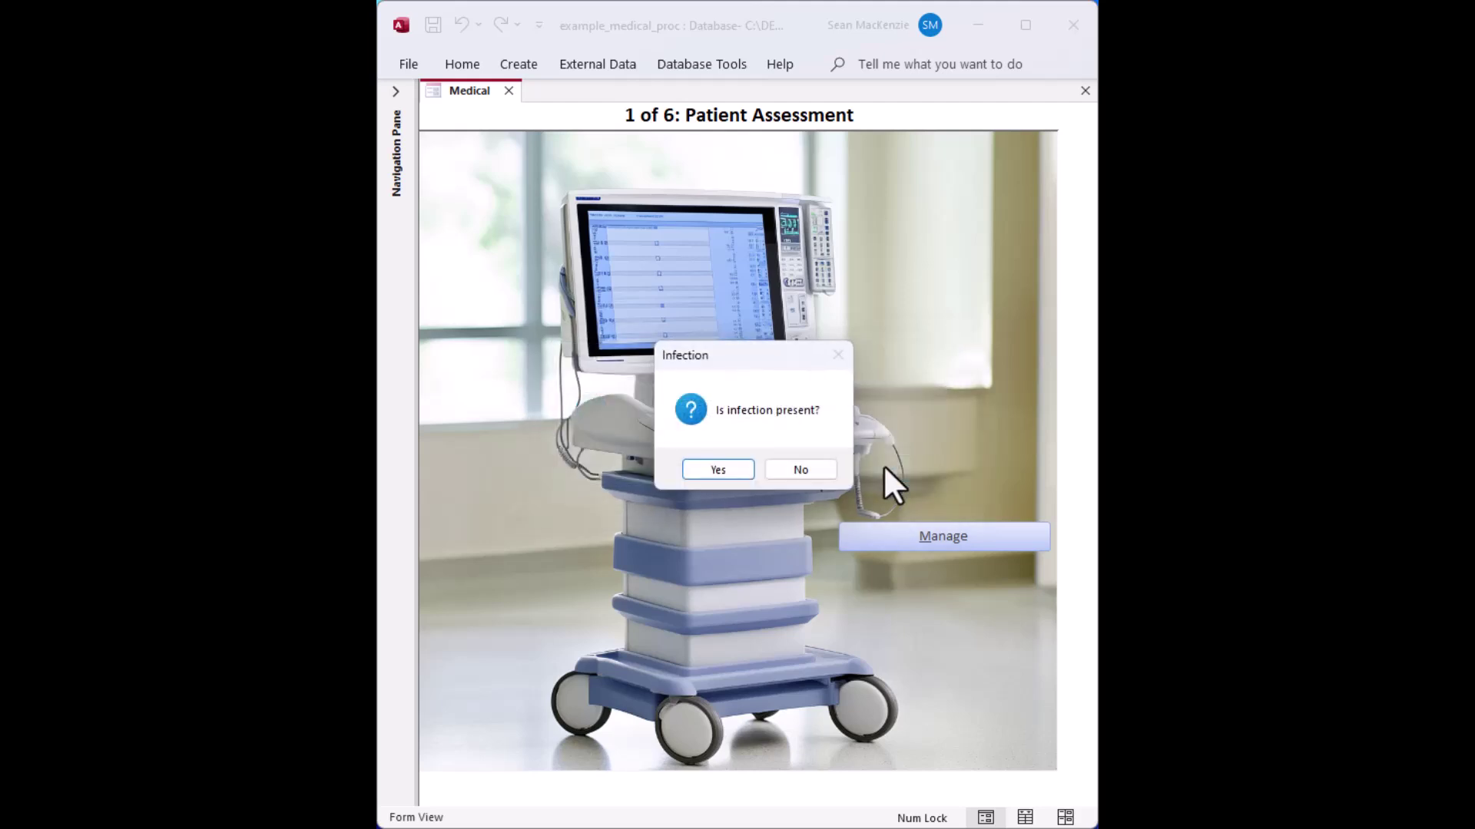
left_click(712, 470)
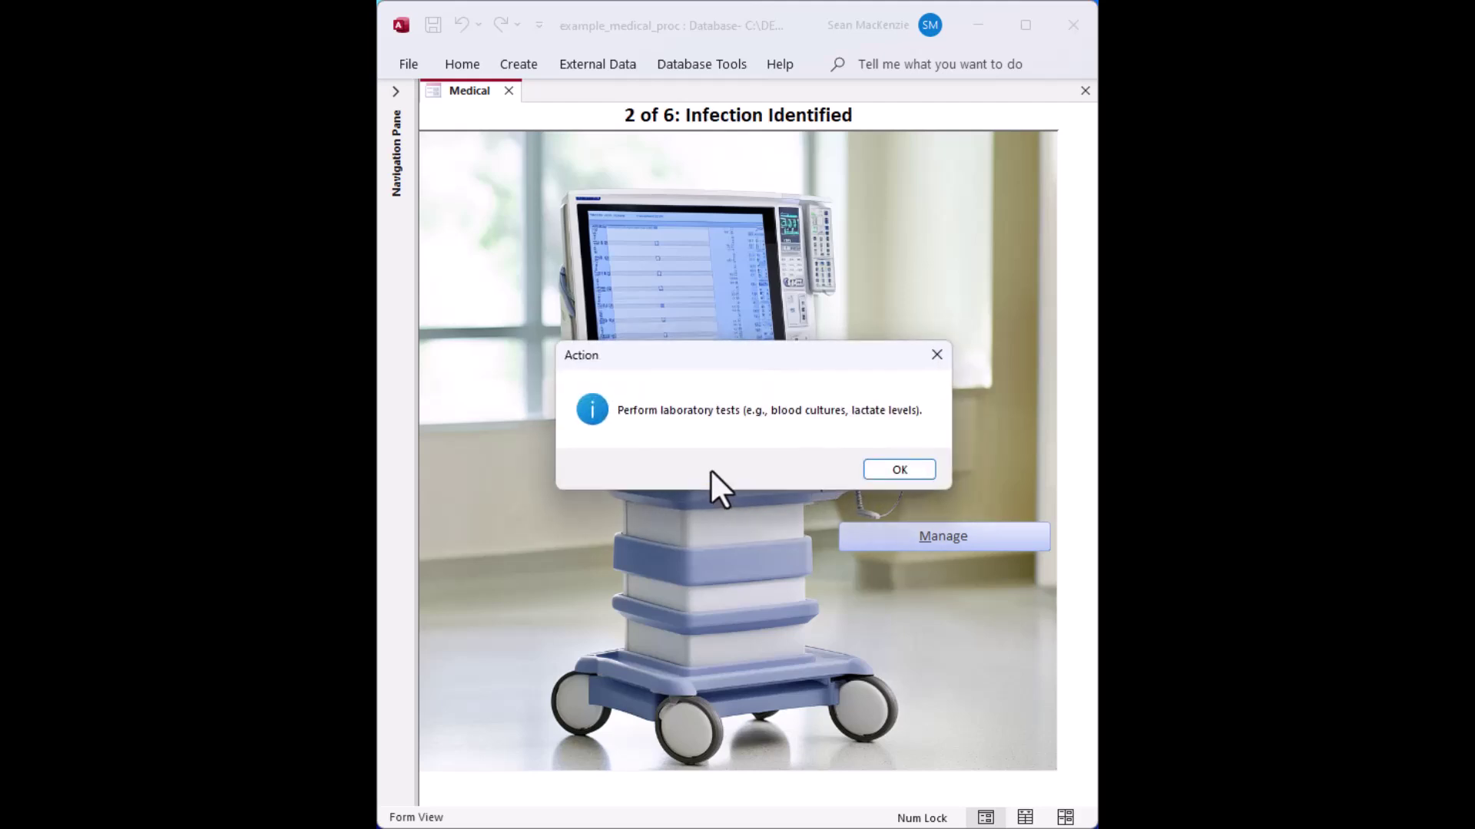
left_click(893, 470)
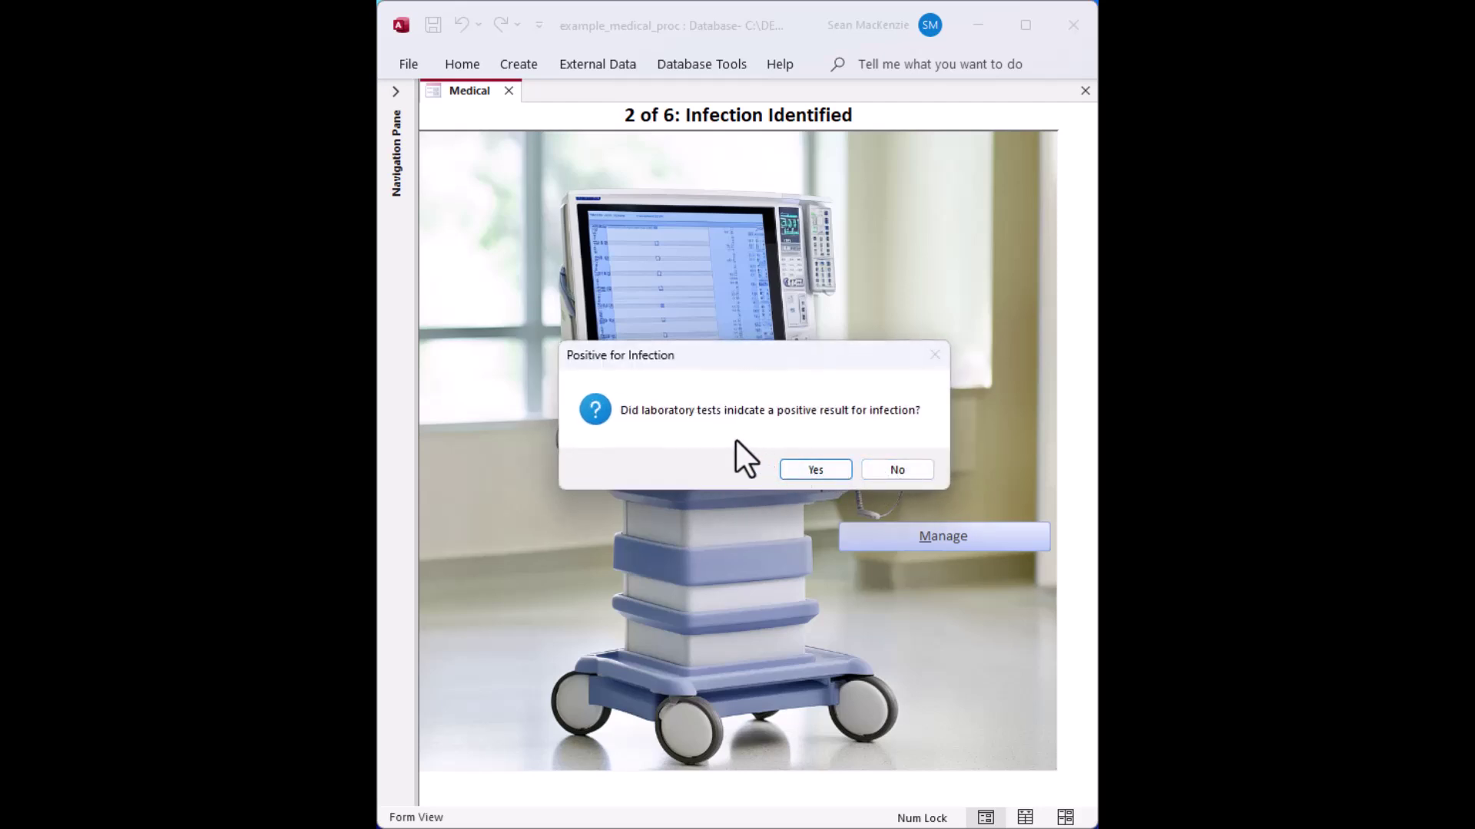
left_click(812, 465)
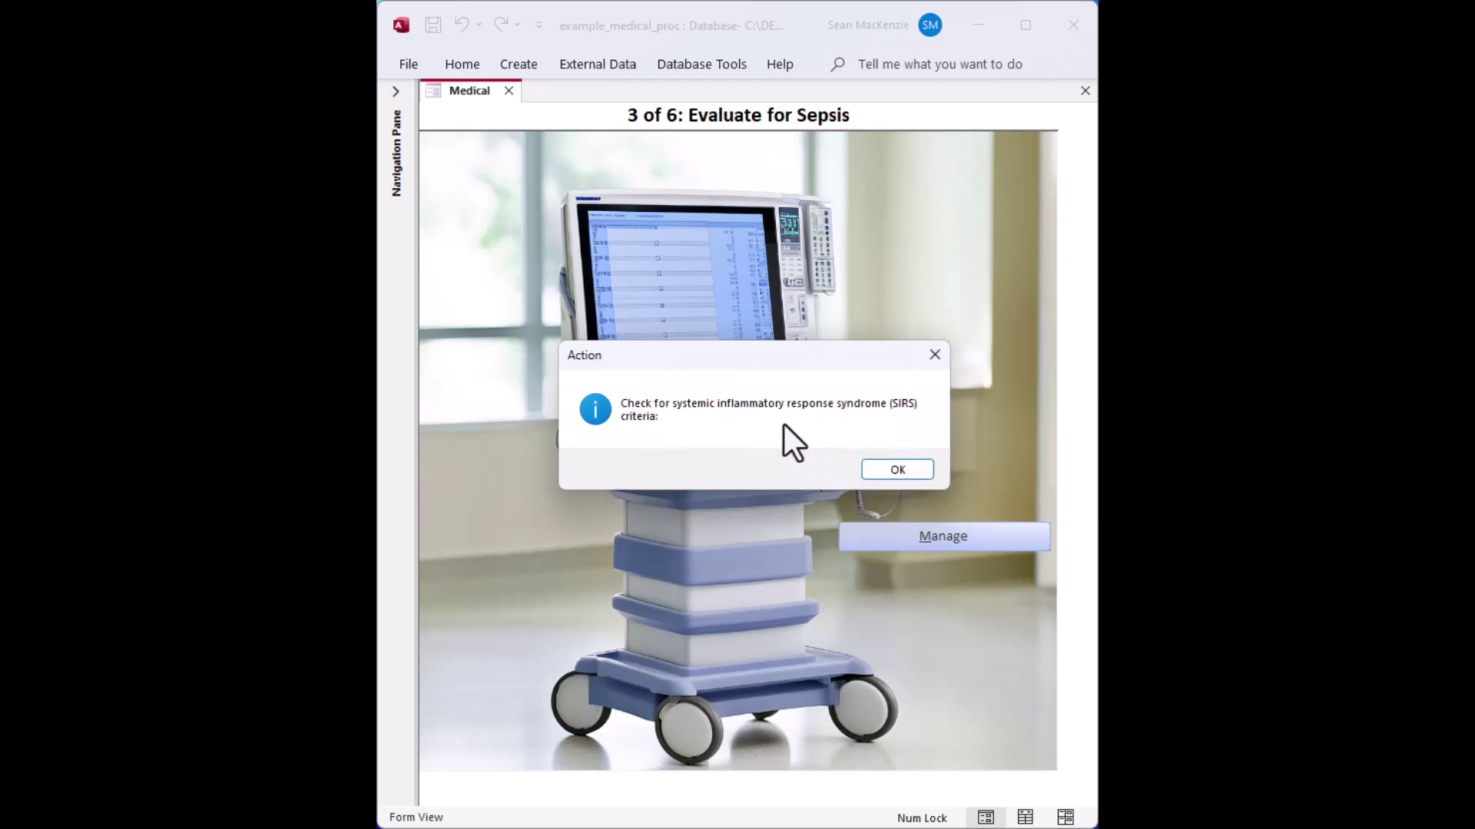
Answer No to temperature, heart rate, respiratory rate and WBC criteria, then accept the monitor-closely advice
left_click(888, 468)
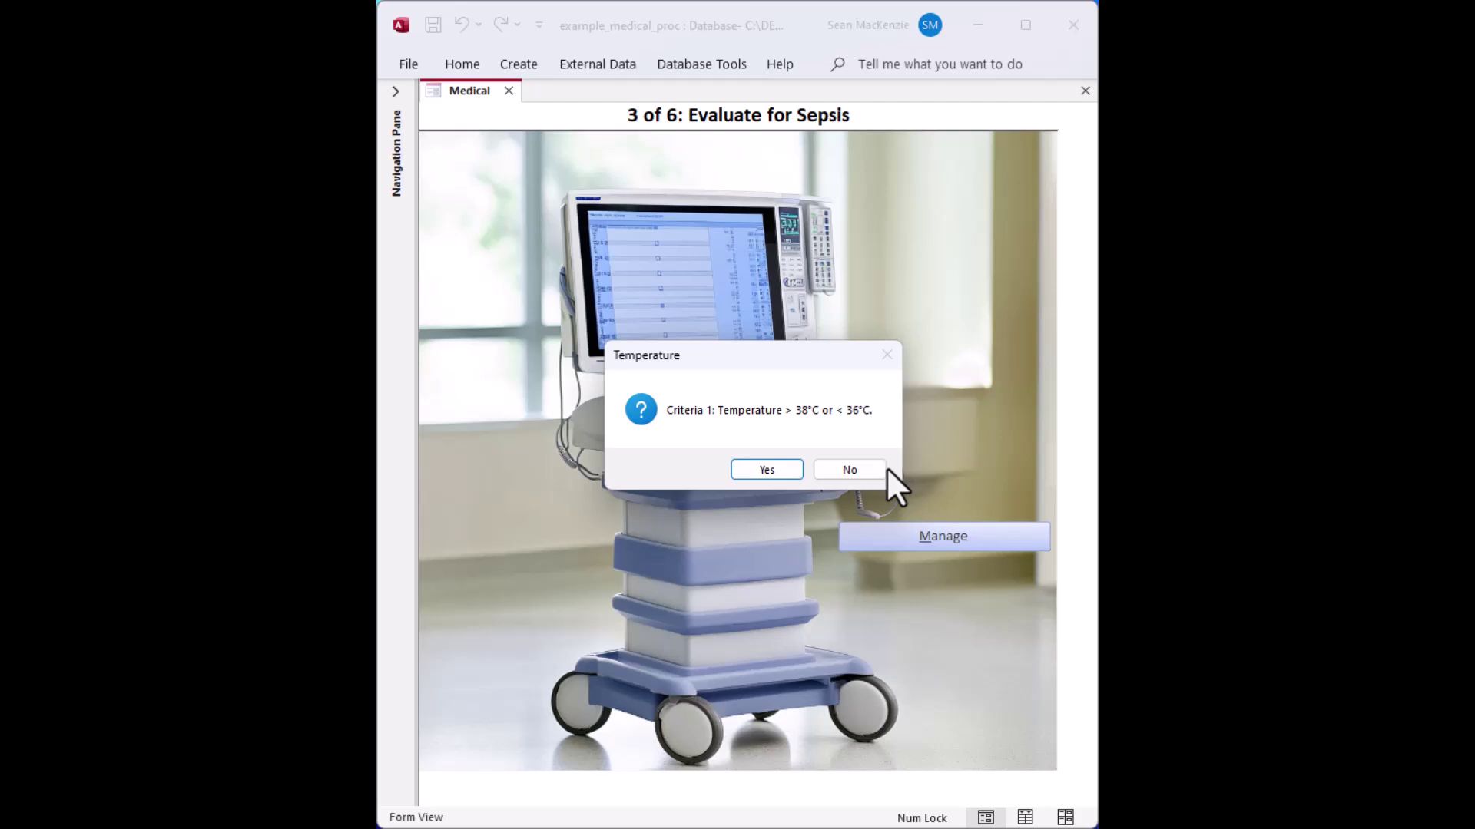
left_click(842, 467)
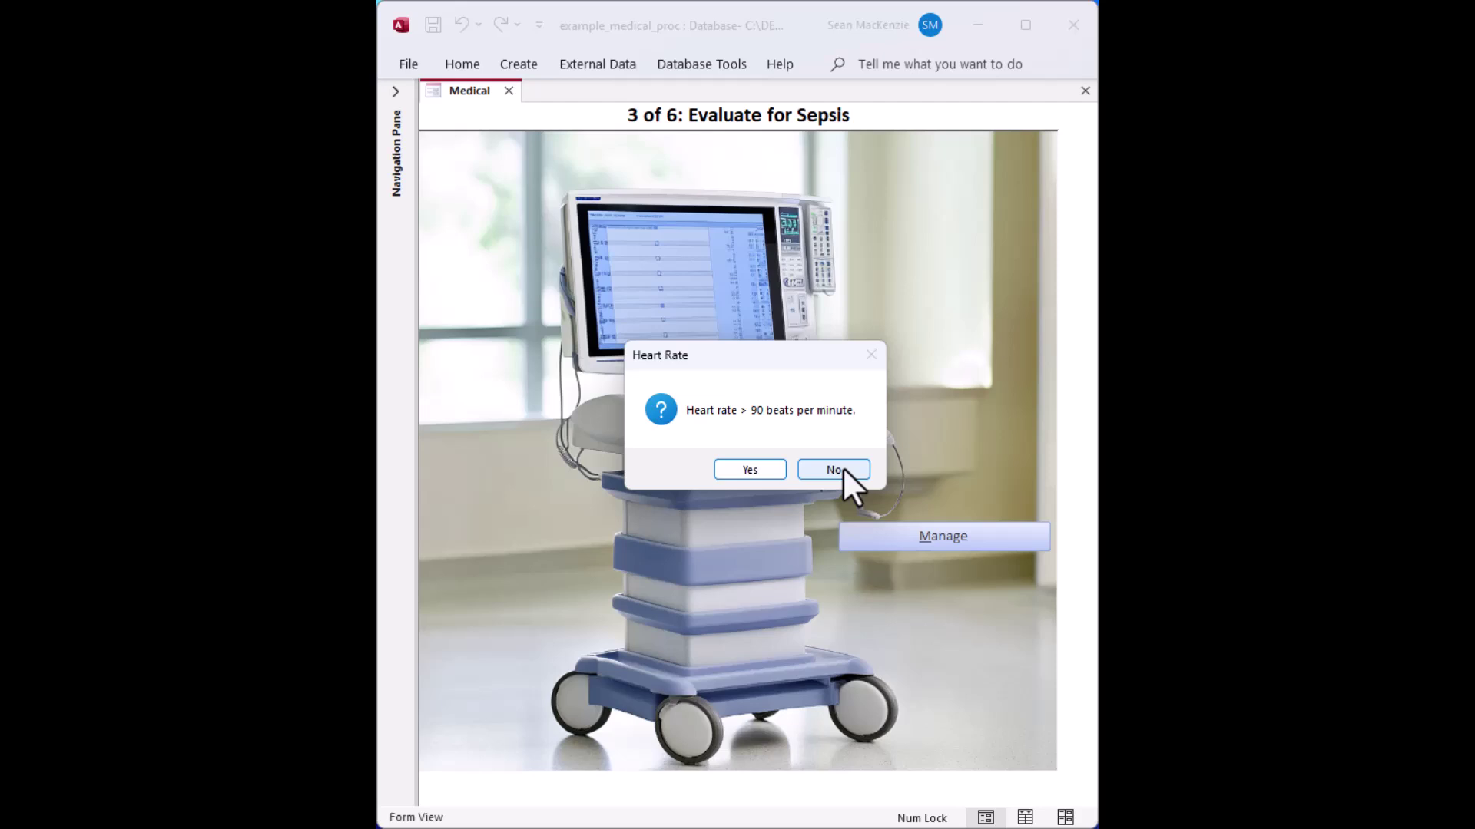
left_click(842, 467)
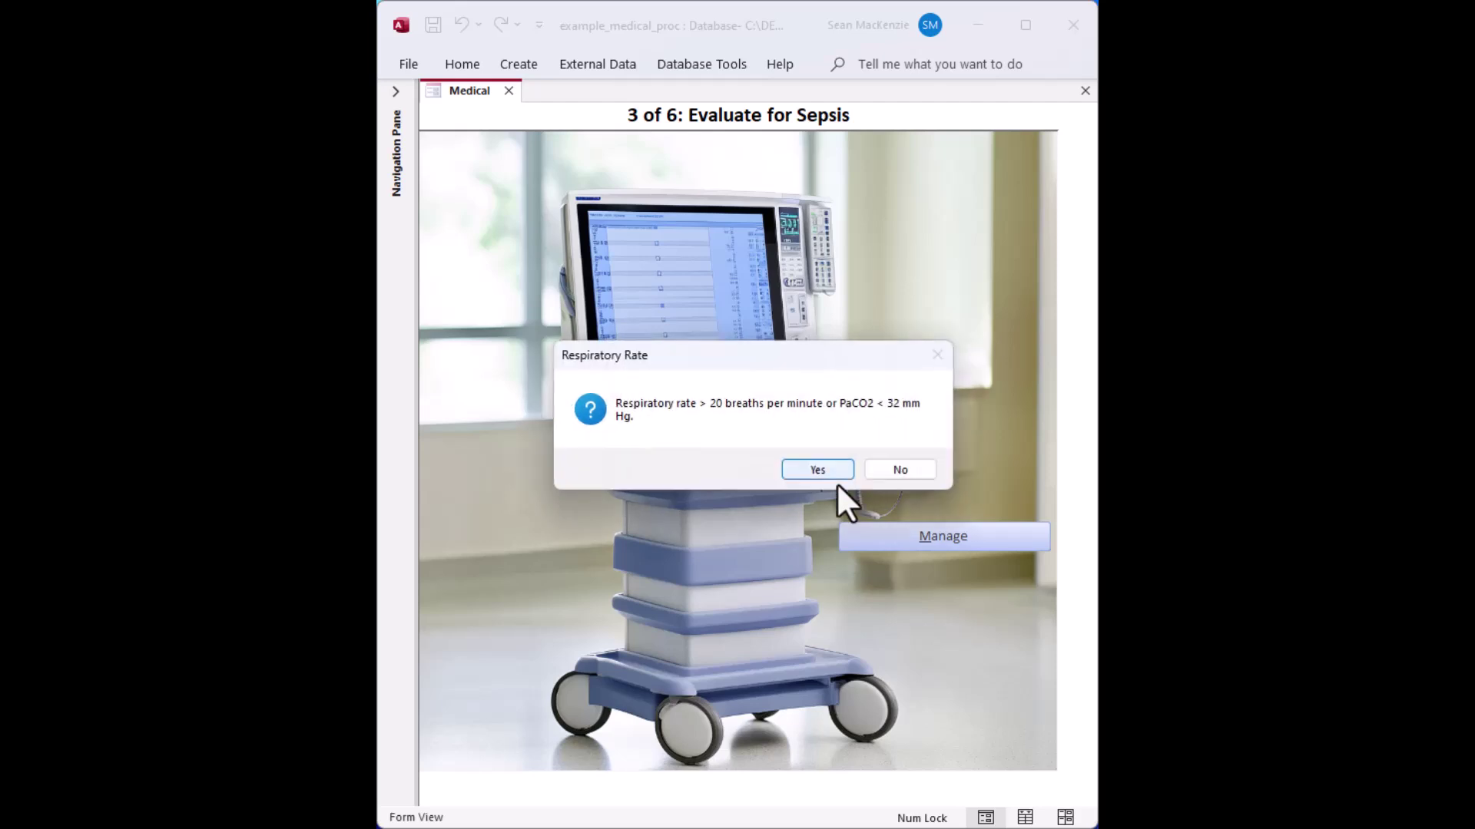
left_click(897, 470)
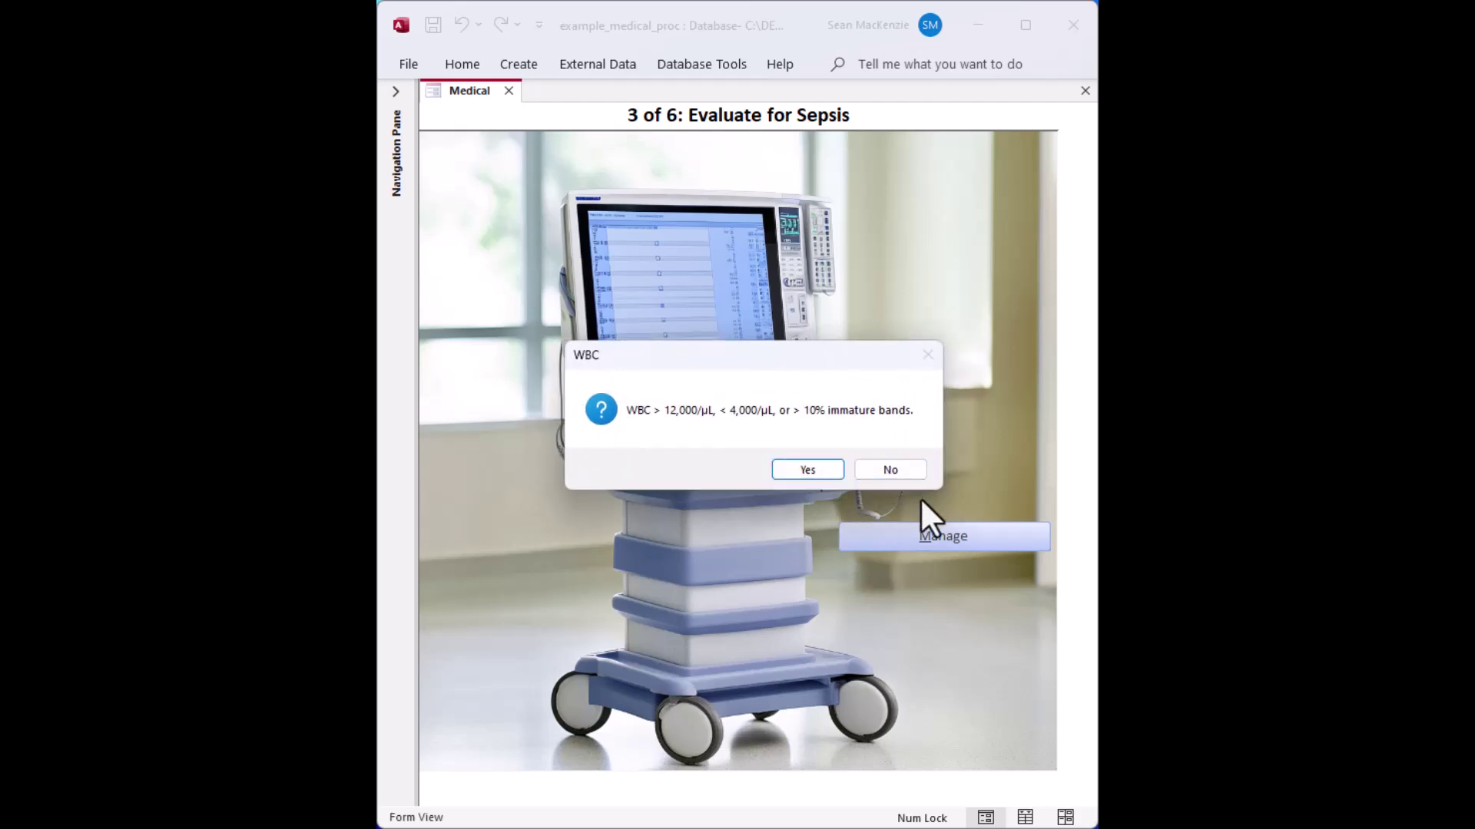
left_click(905, 467)
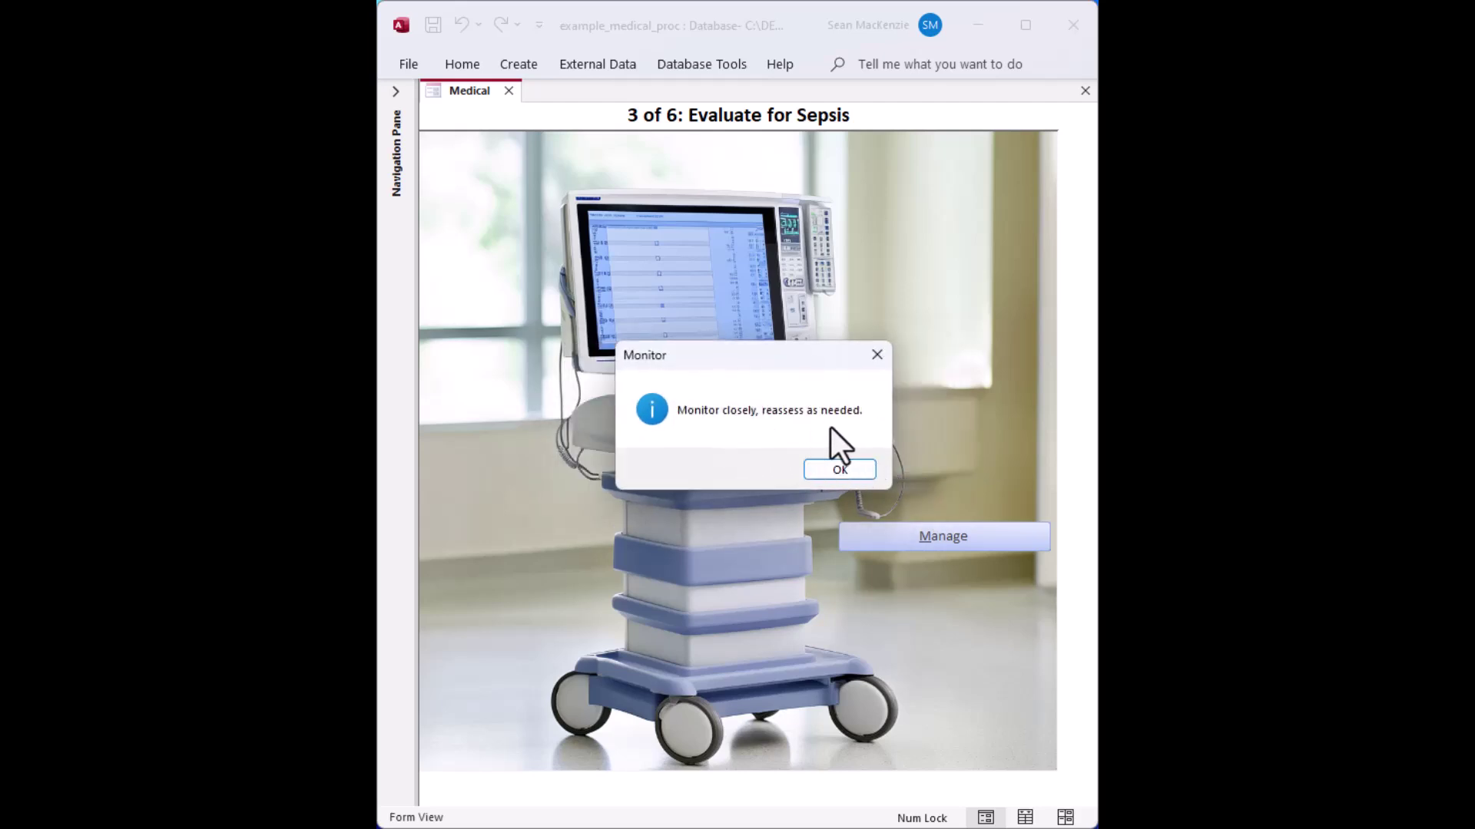
left_click(840, 468)
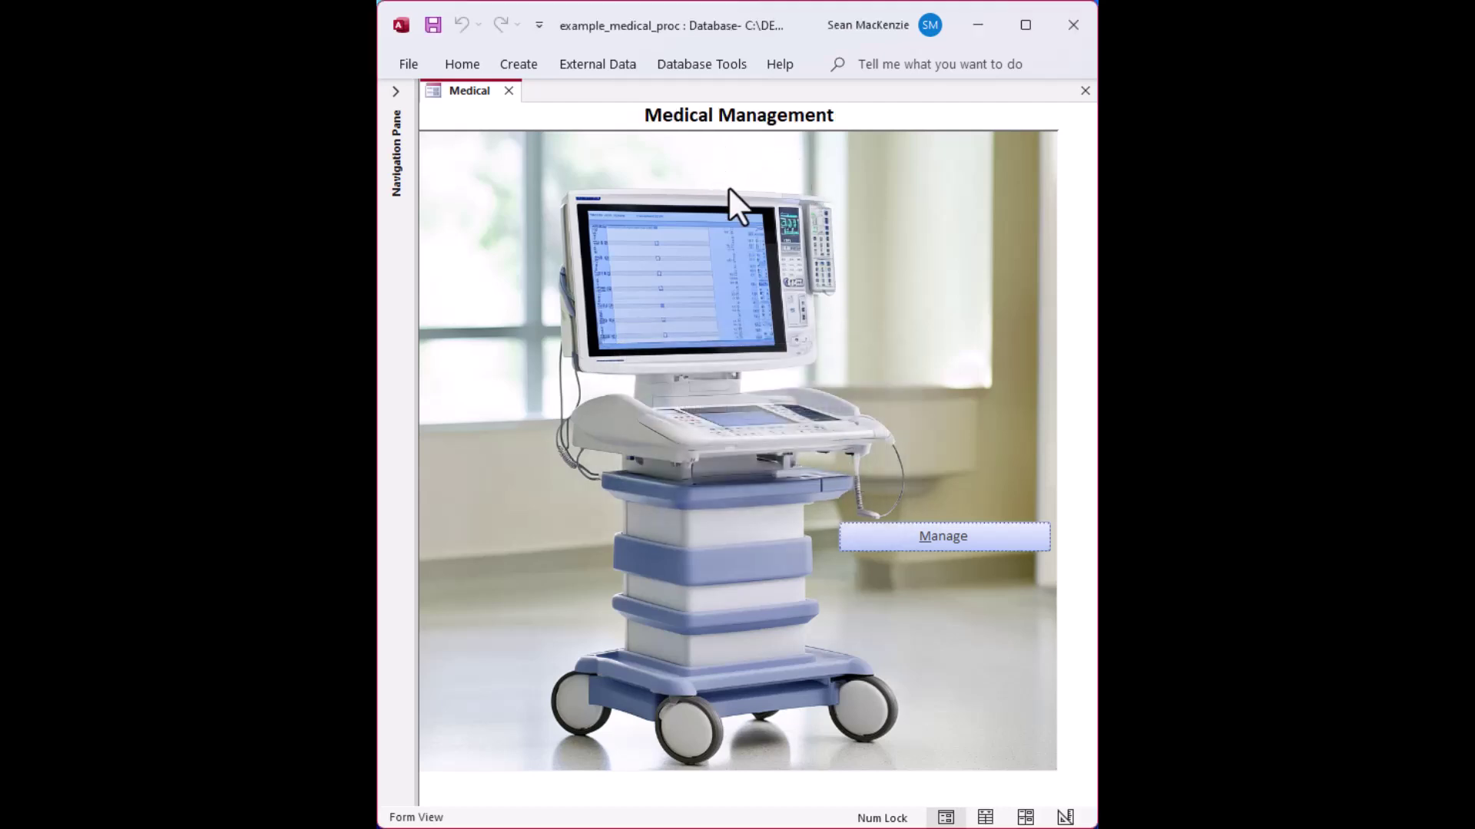
Launch a new Sepsis Management run, confirming infection present and positive lab tests
left_click(942, 537)
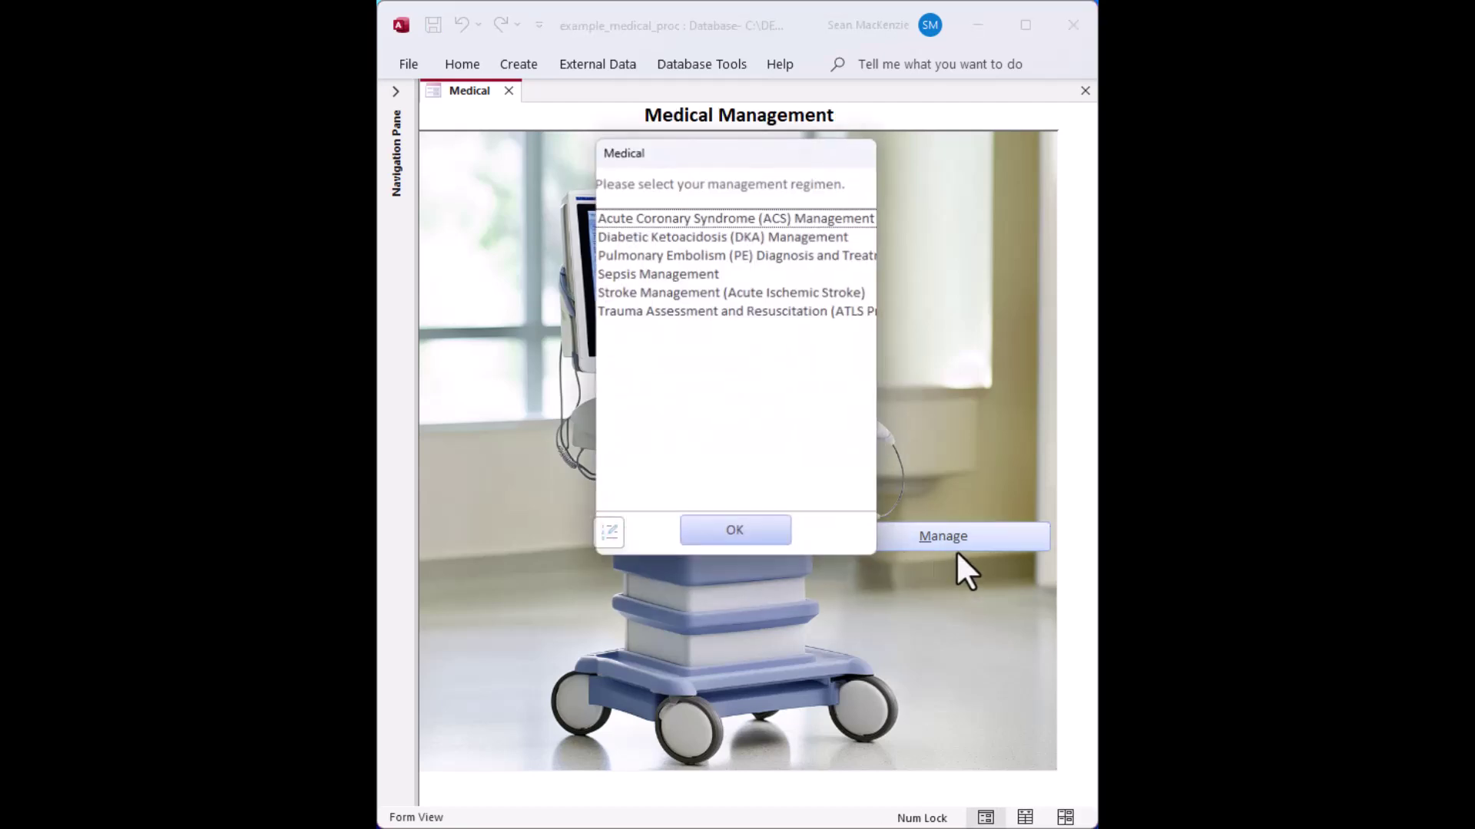
left_click(699, 276)
left_click(759, 537)
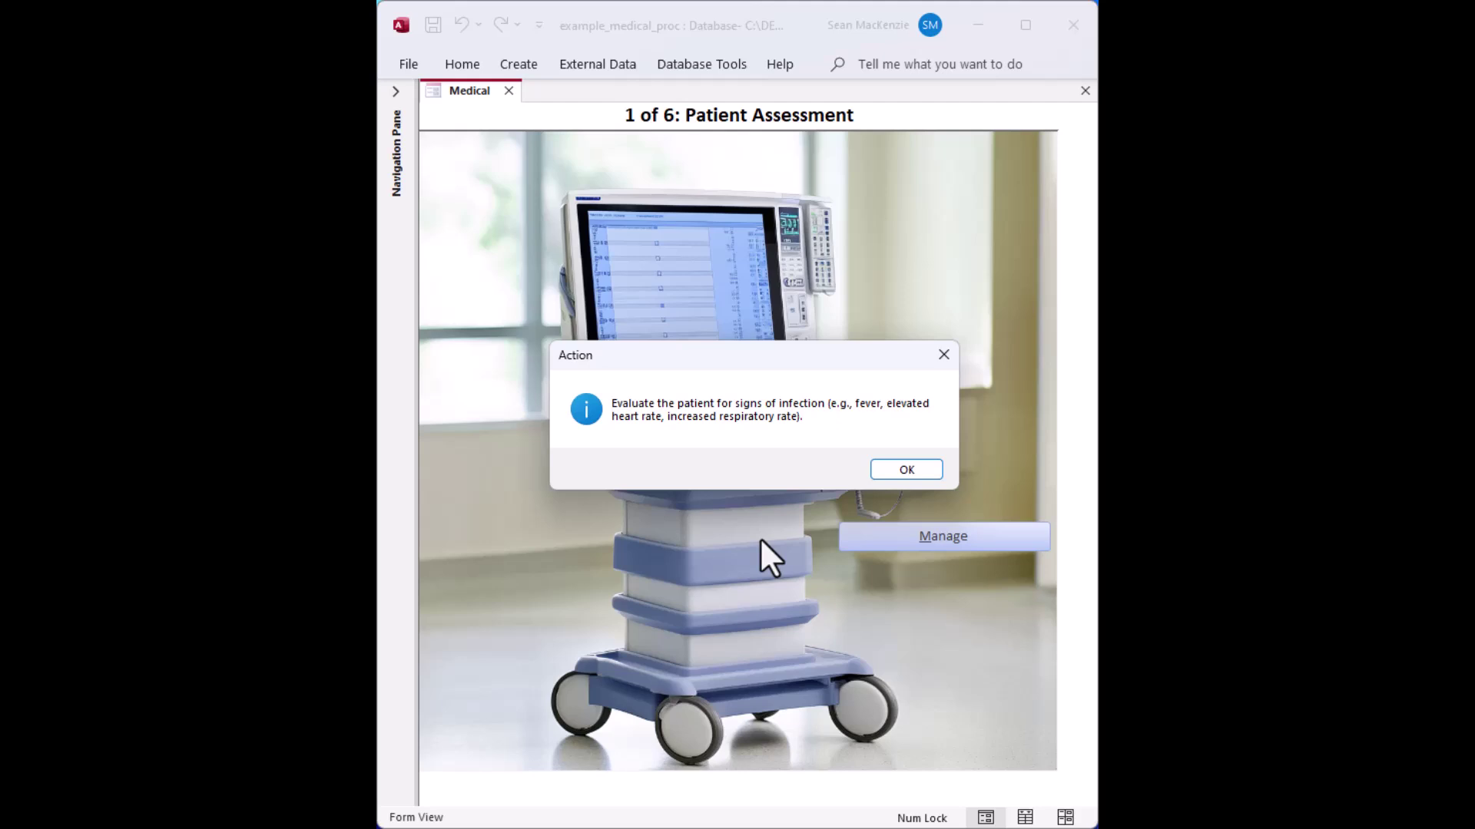
left_click(903, 470)
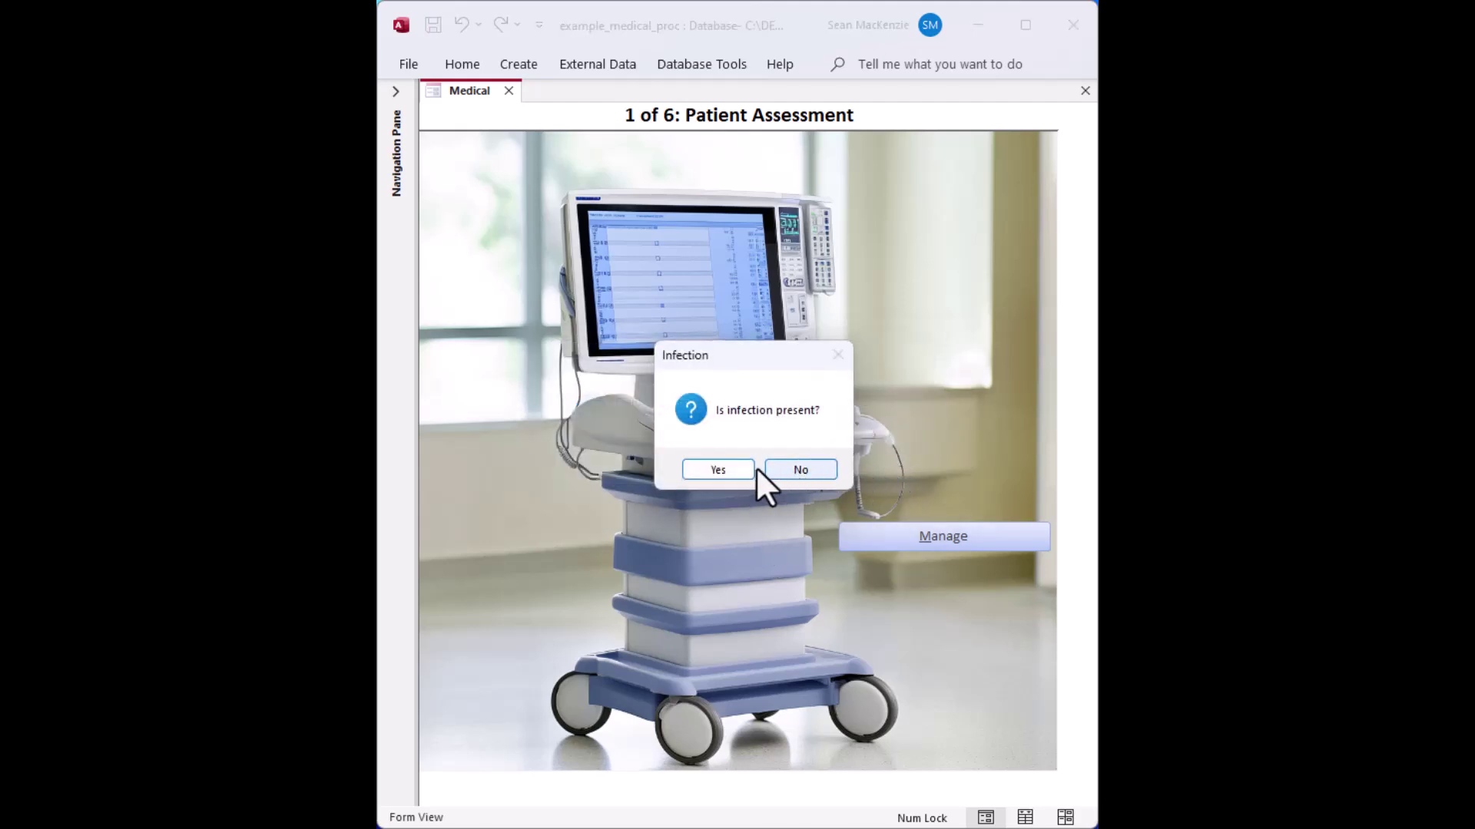
left_click(718, 469)
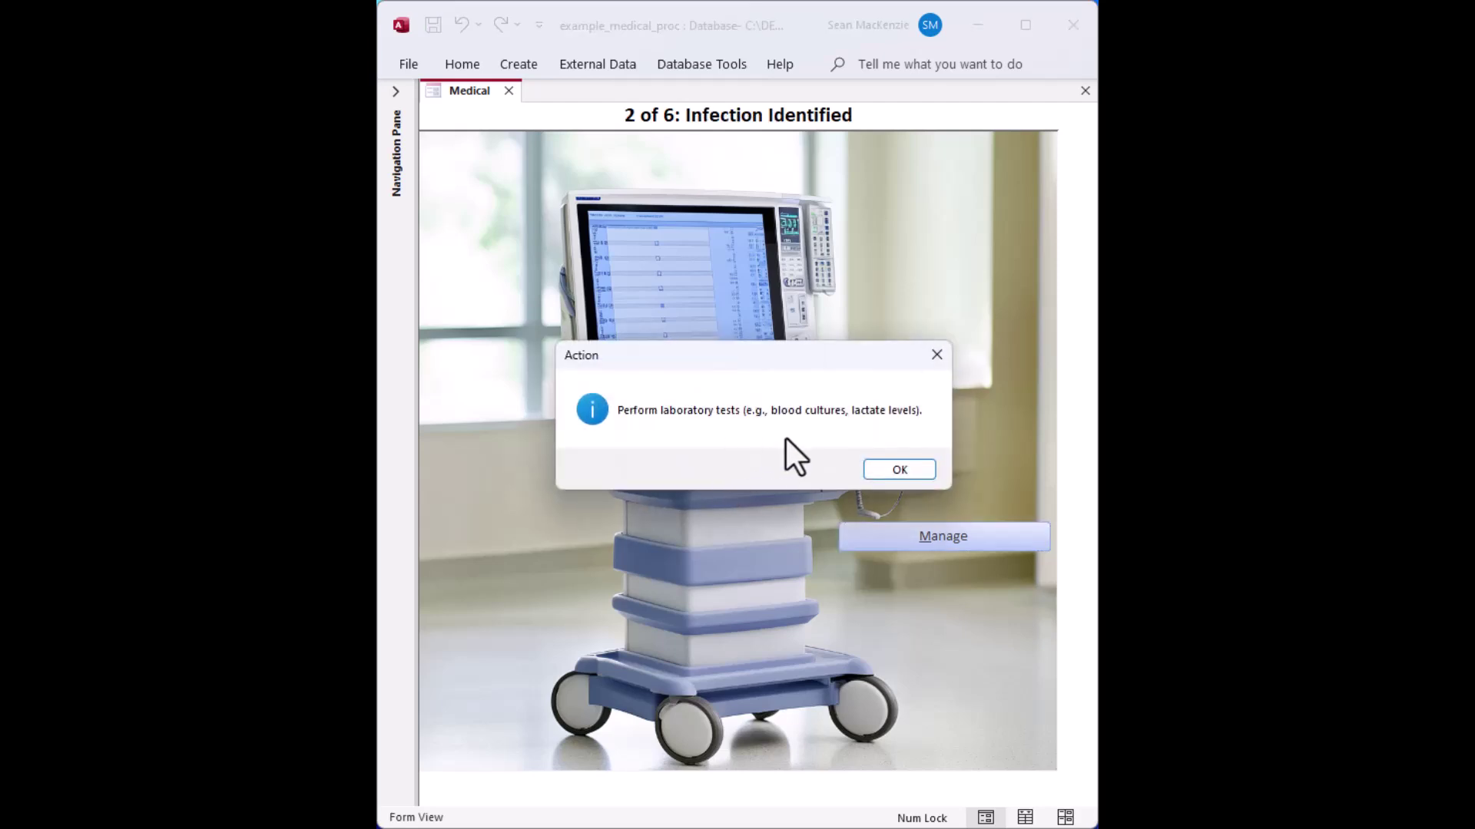
left_click(884, 471)
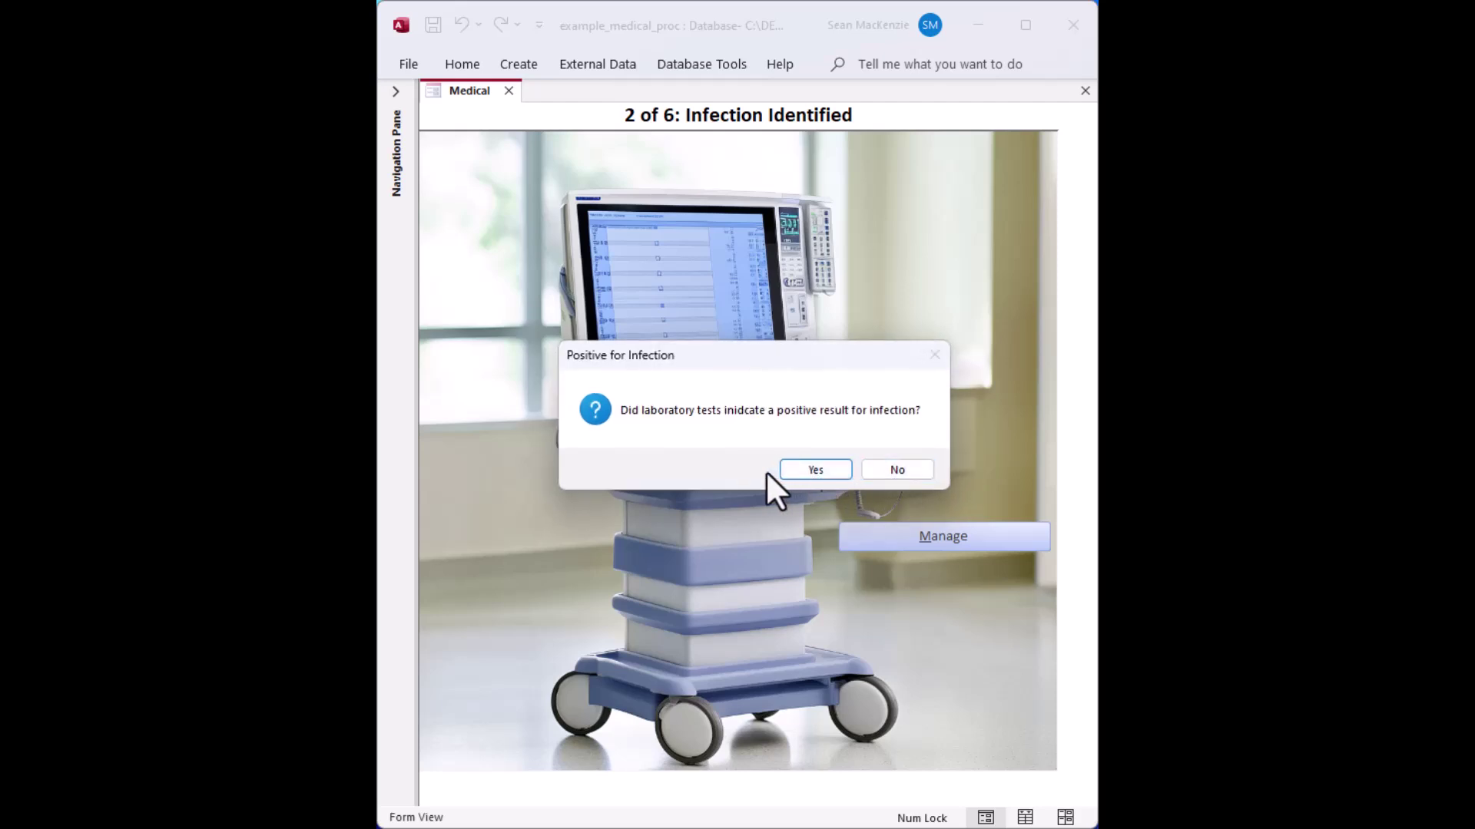
left_click(798, 474)
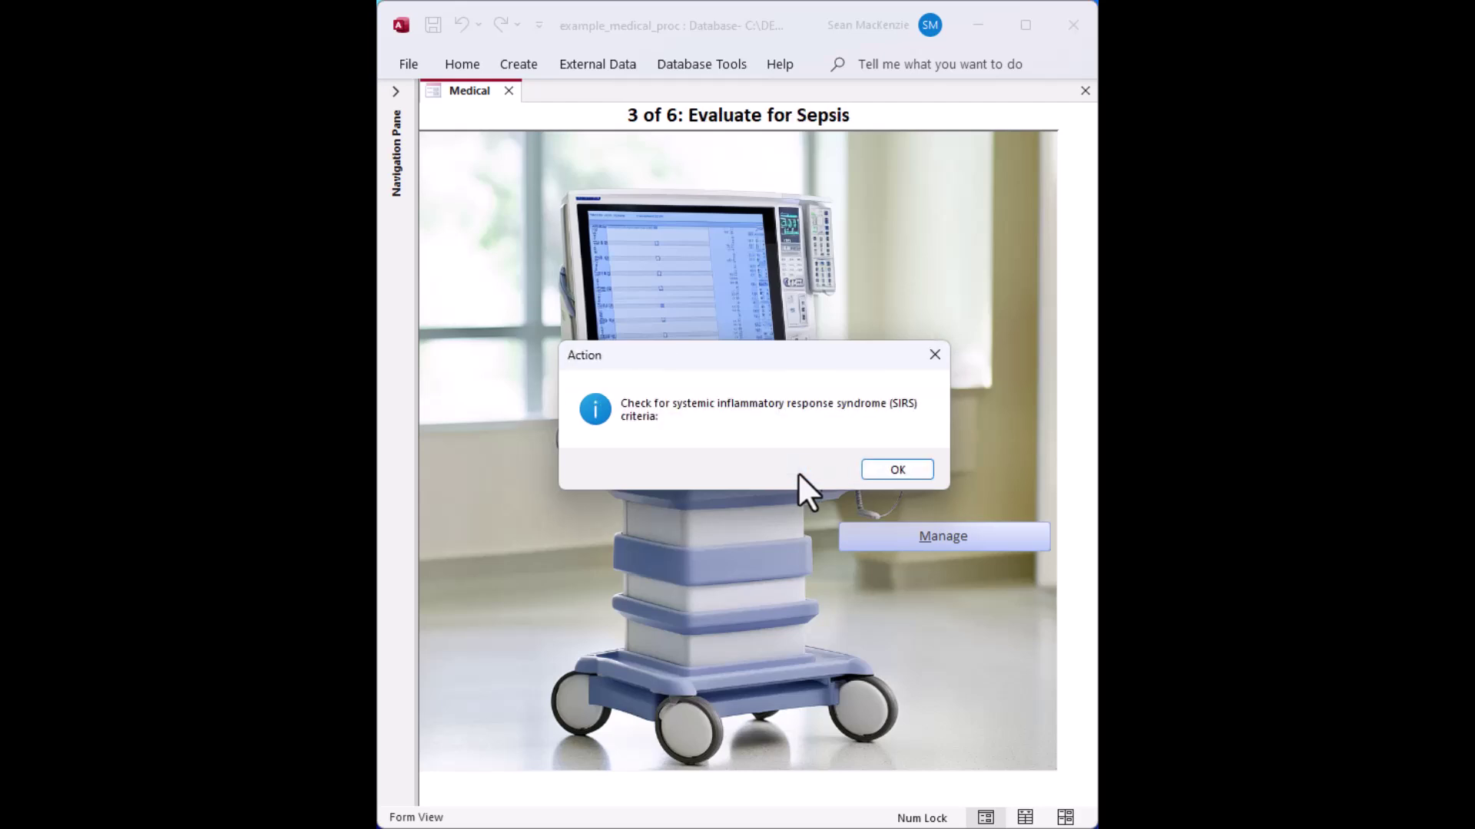
Answer the temperature, heart rate and respiratory rate SIRS criteria questions
left_click(881, 467)
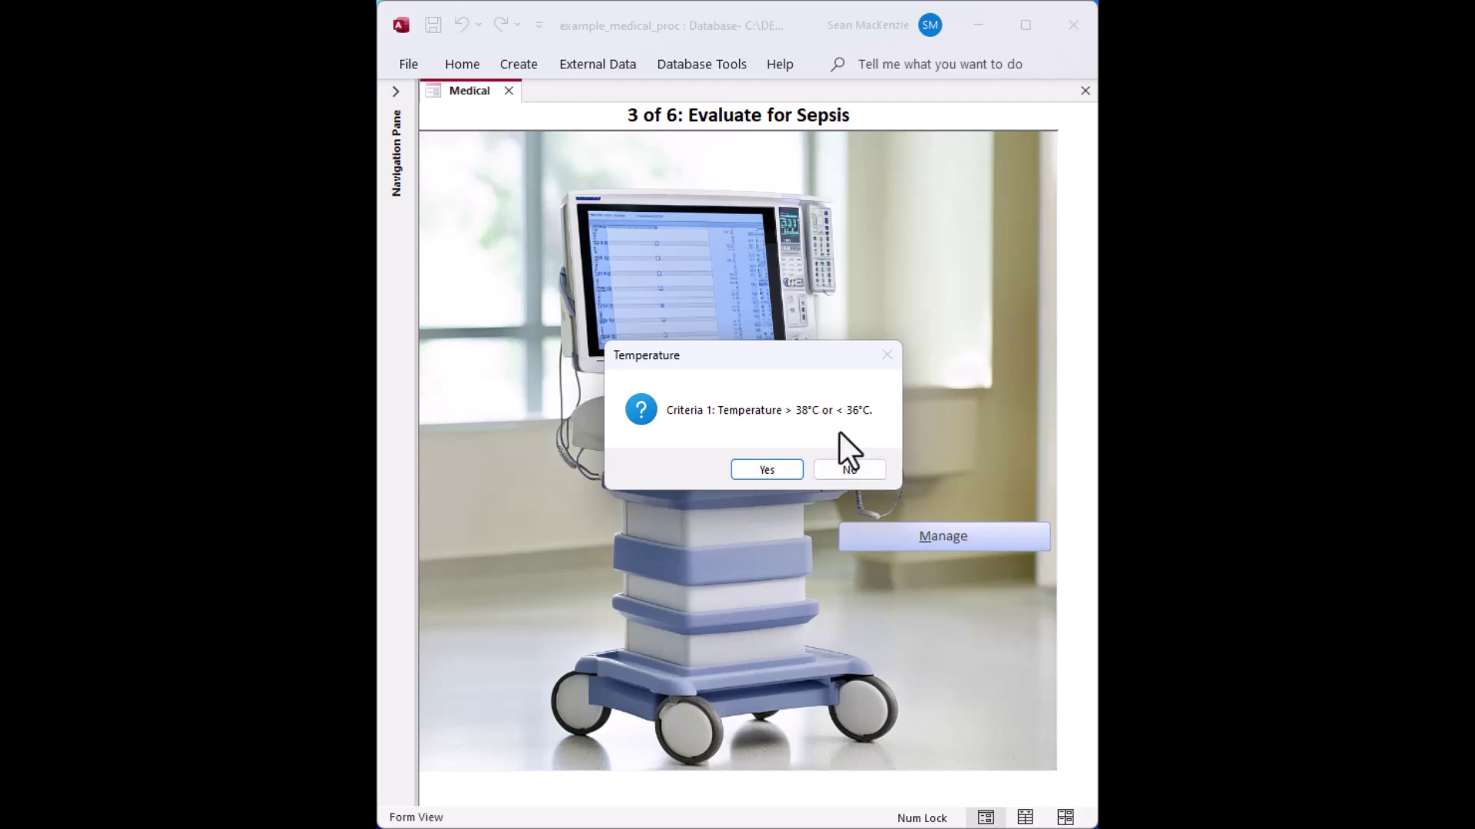
left_click(765, 467)
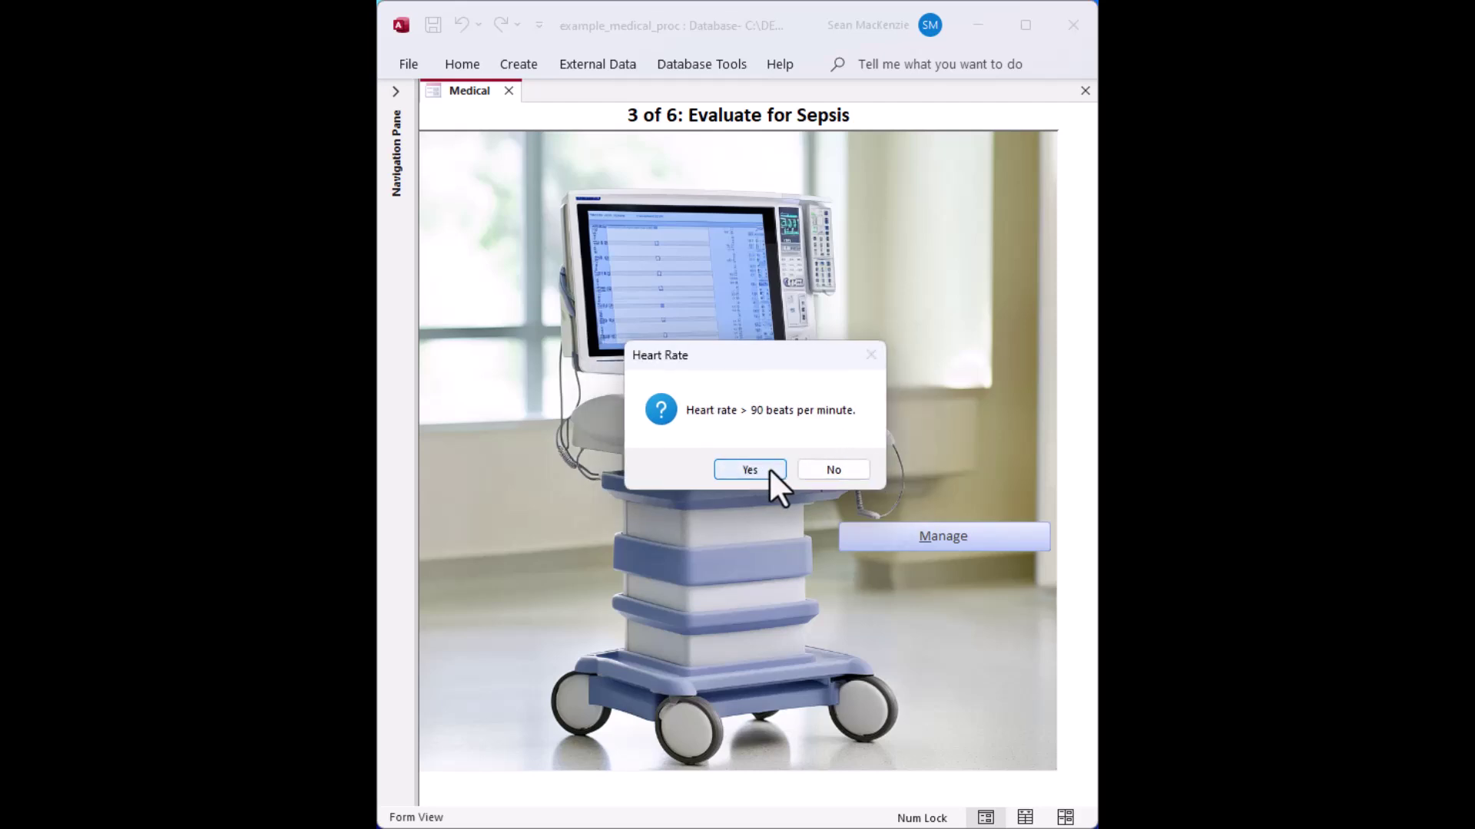
left_click(827, 467)
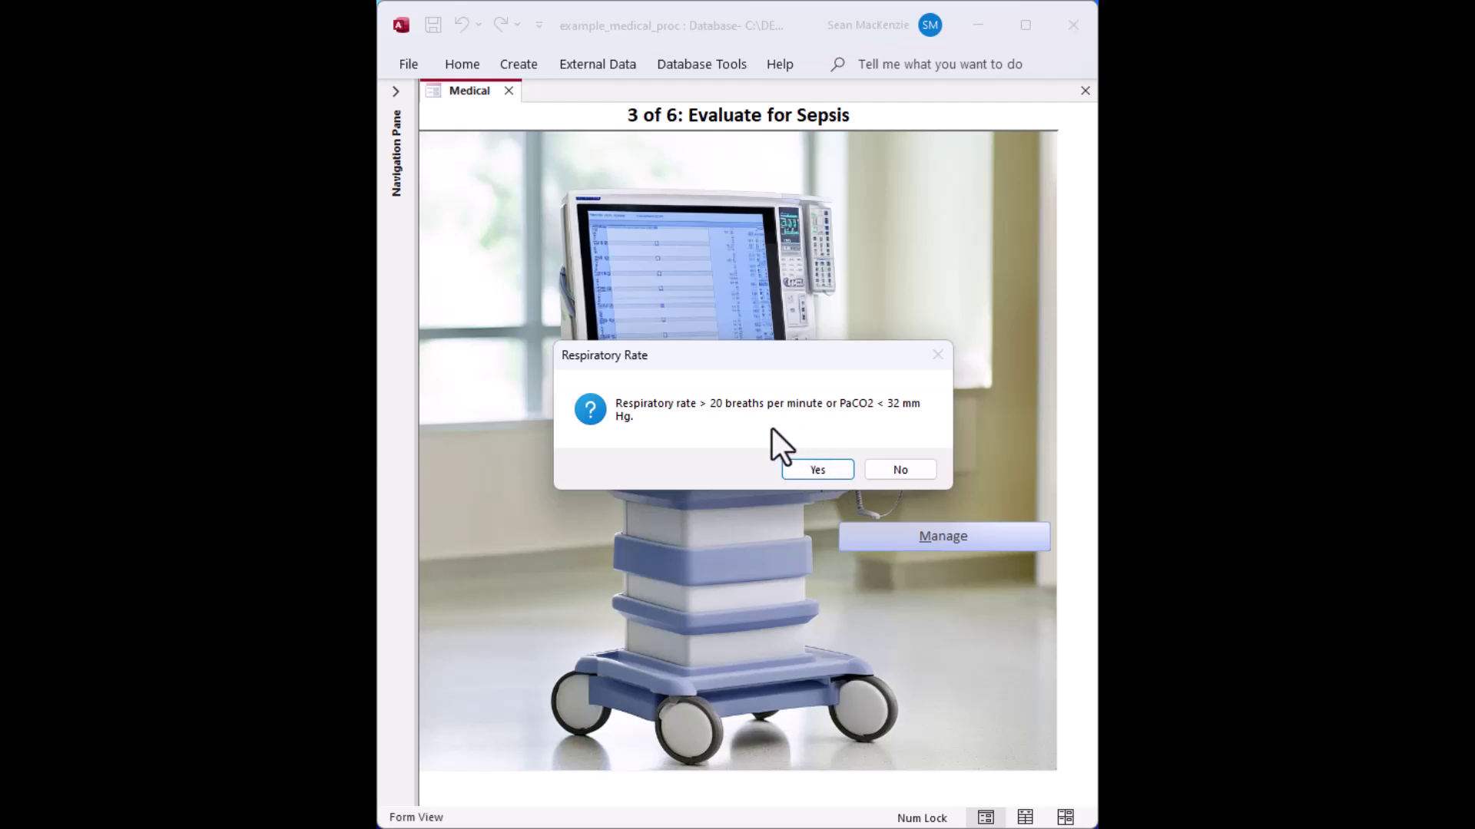
left_click(814, 472)
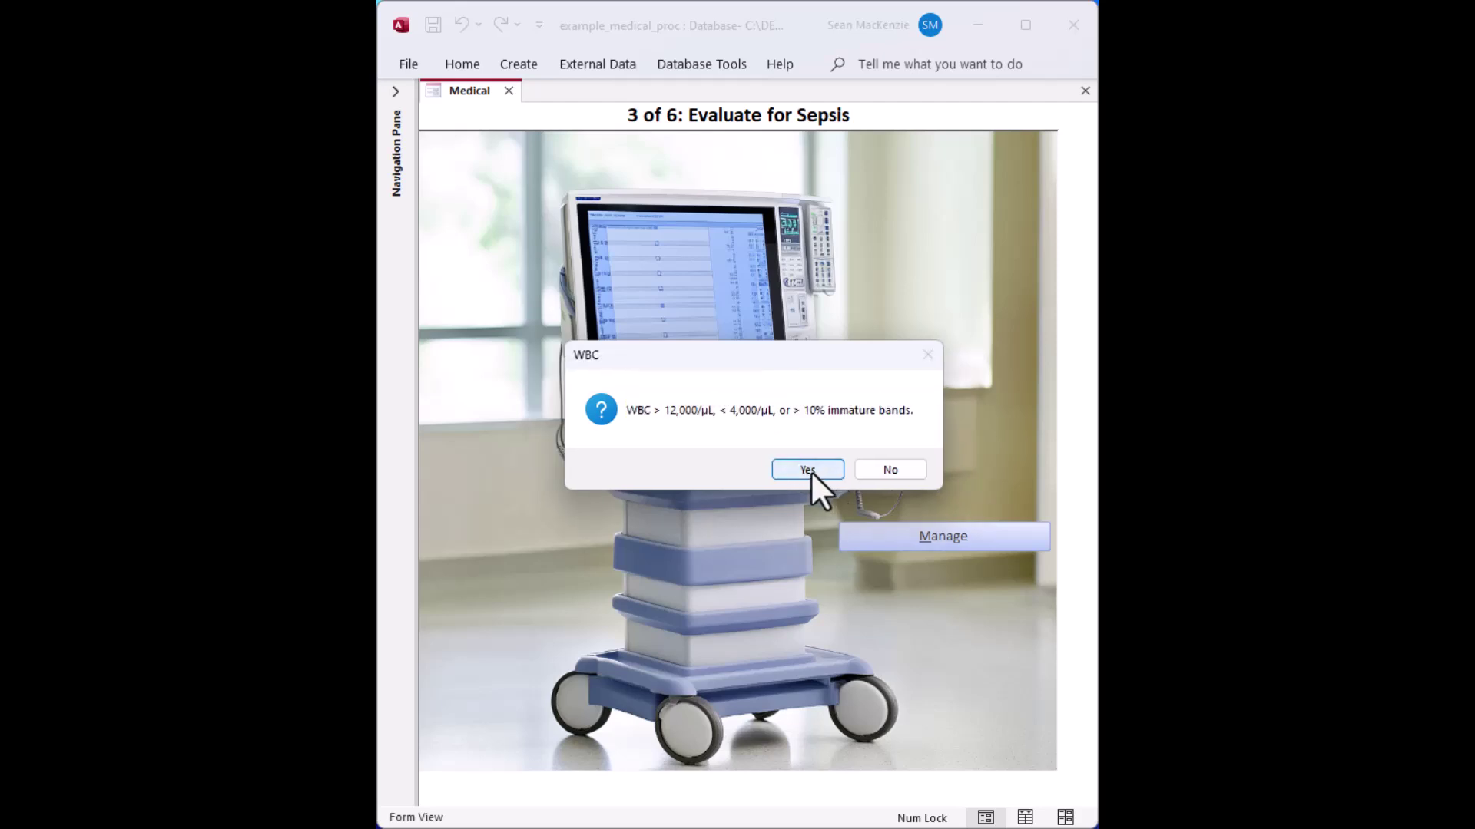
Answer Yes to WBC, then confirm hypotension, elevated lactate and altered mental status for organ dysfunction
left_click(801, 469)
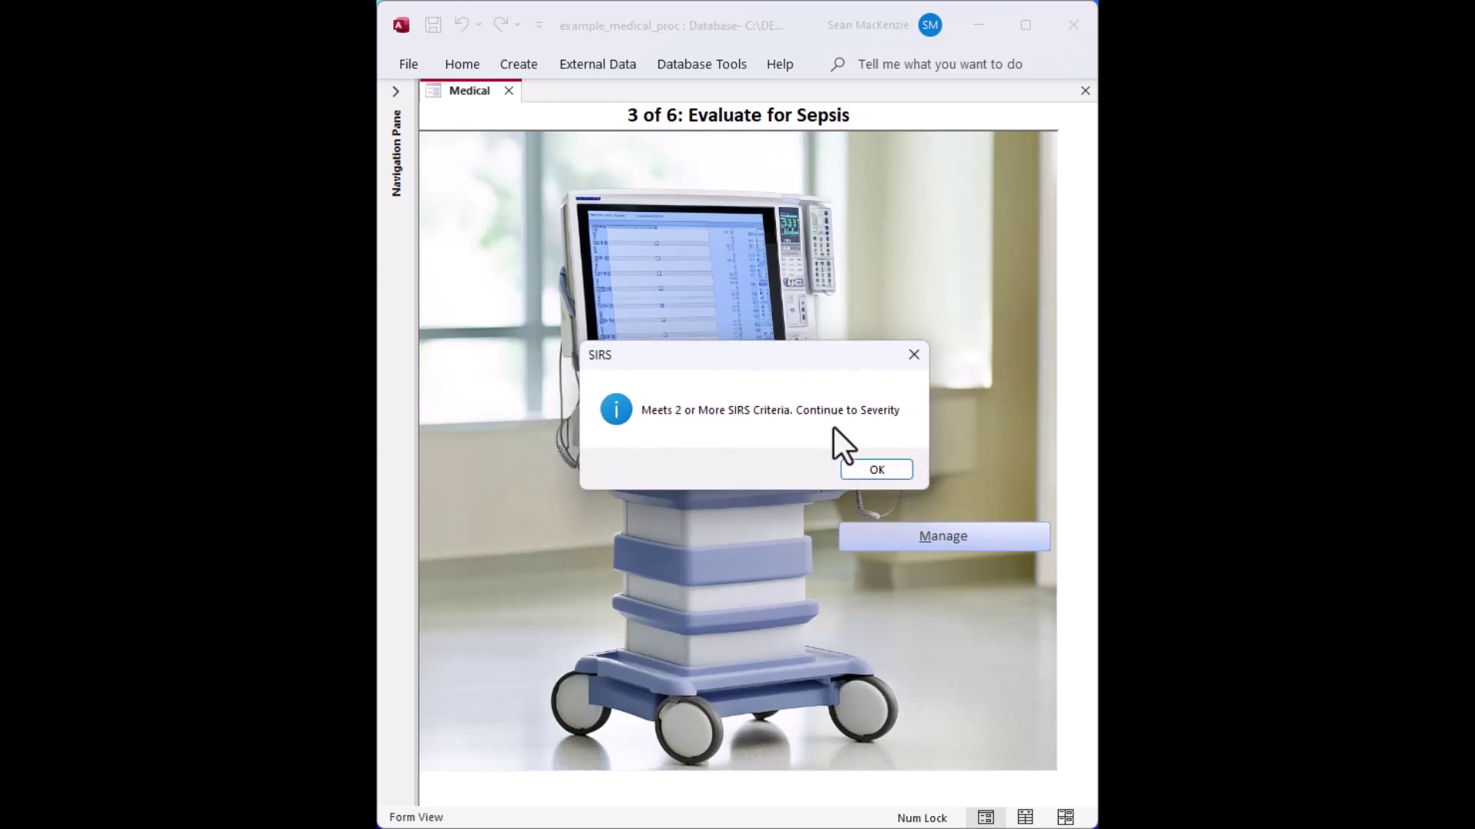
left_click(870, 468)
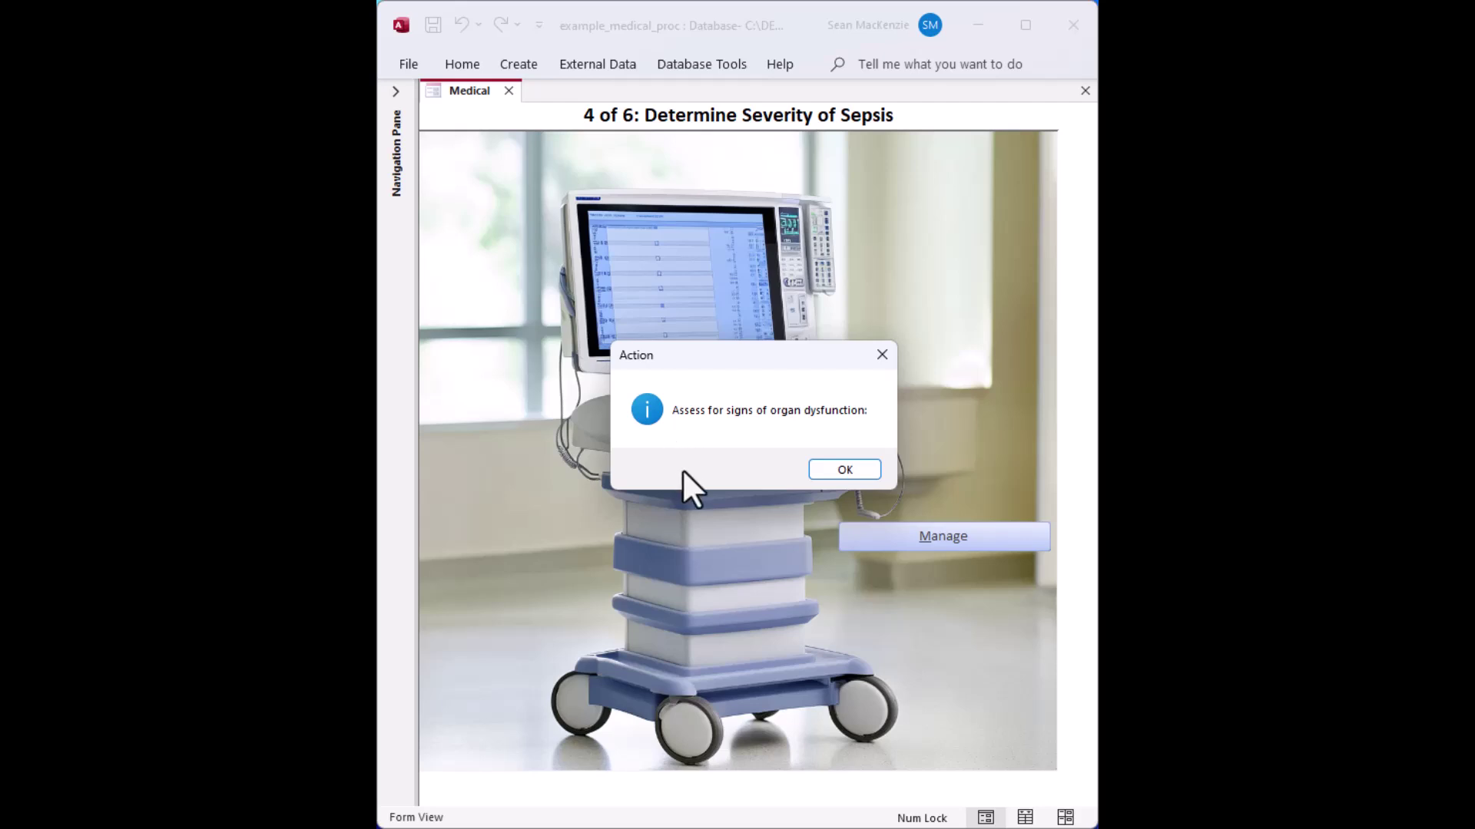
left_click(837, 468)
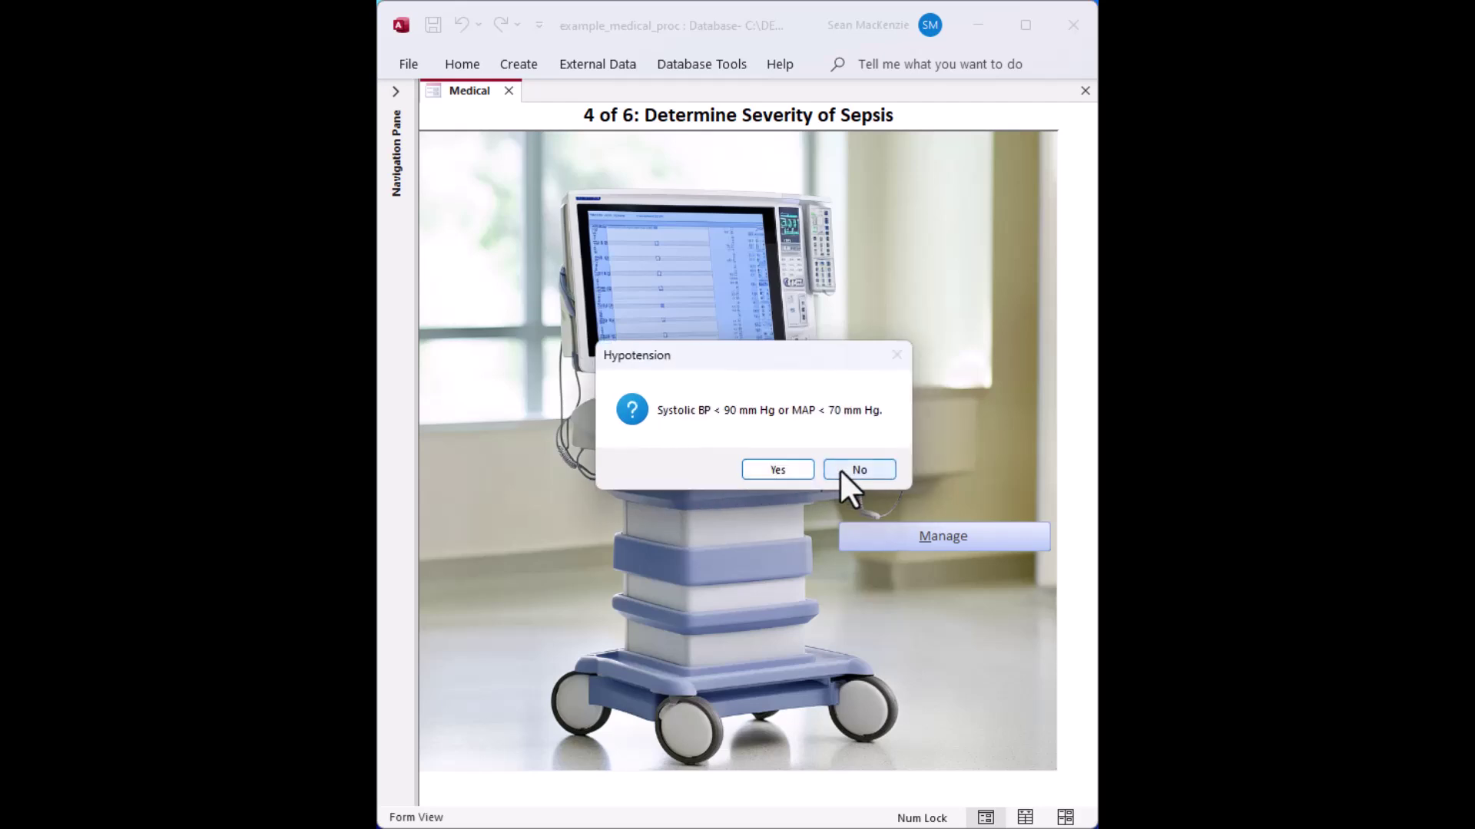
left_click(777, 470)
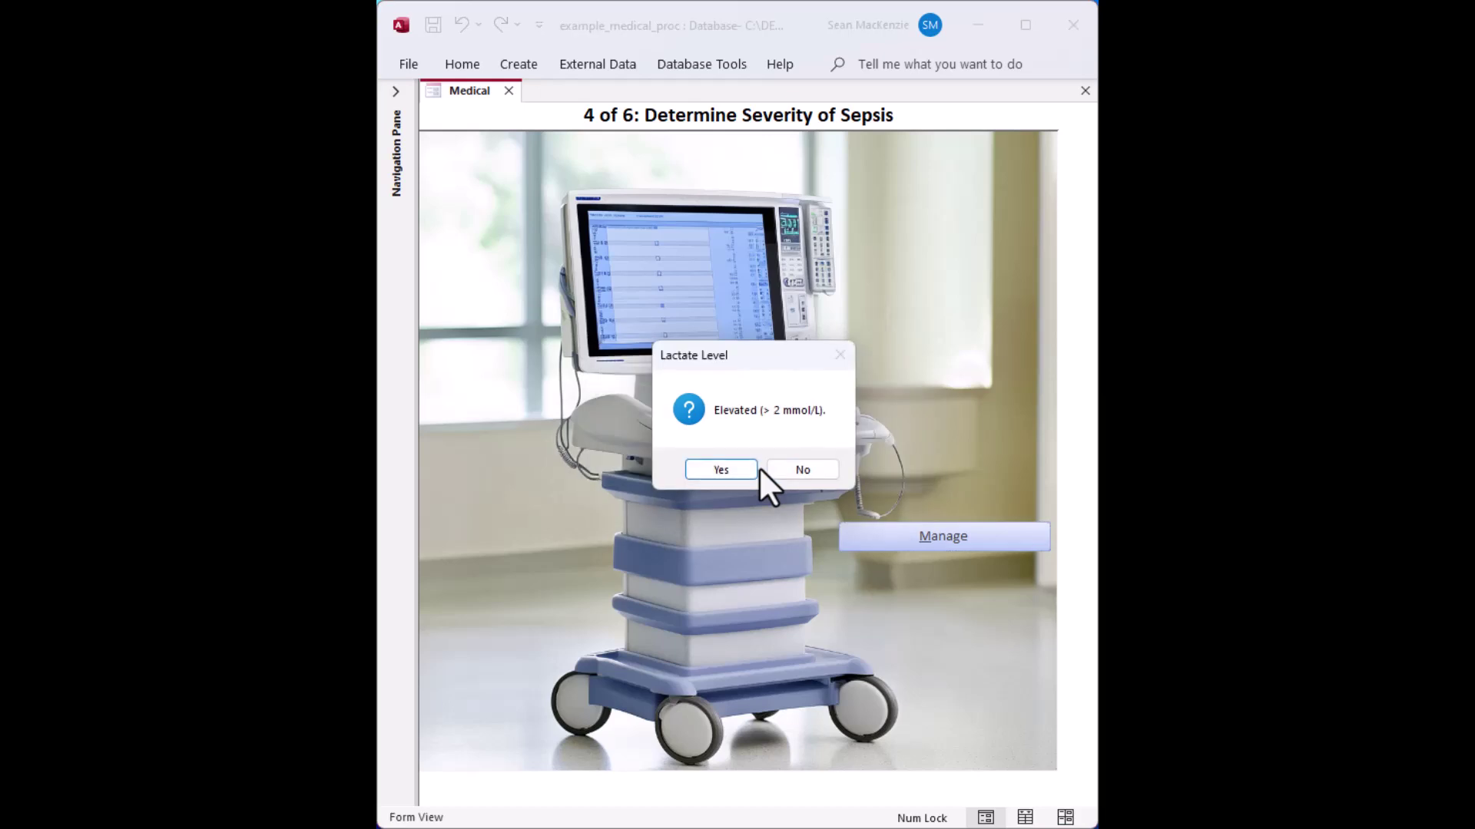
left_click(728, 468)
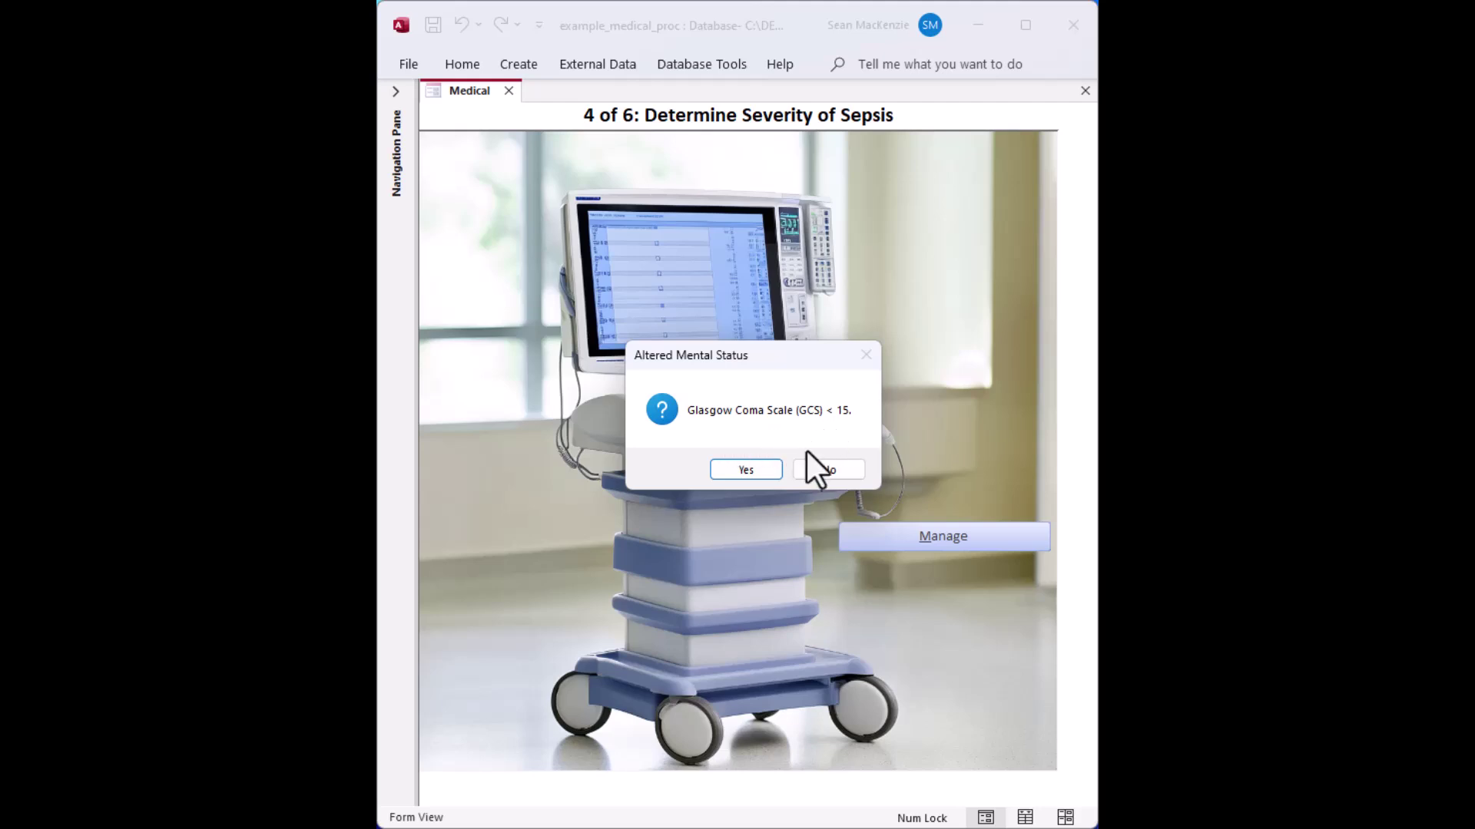
left_click(827, 469)
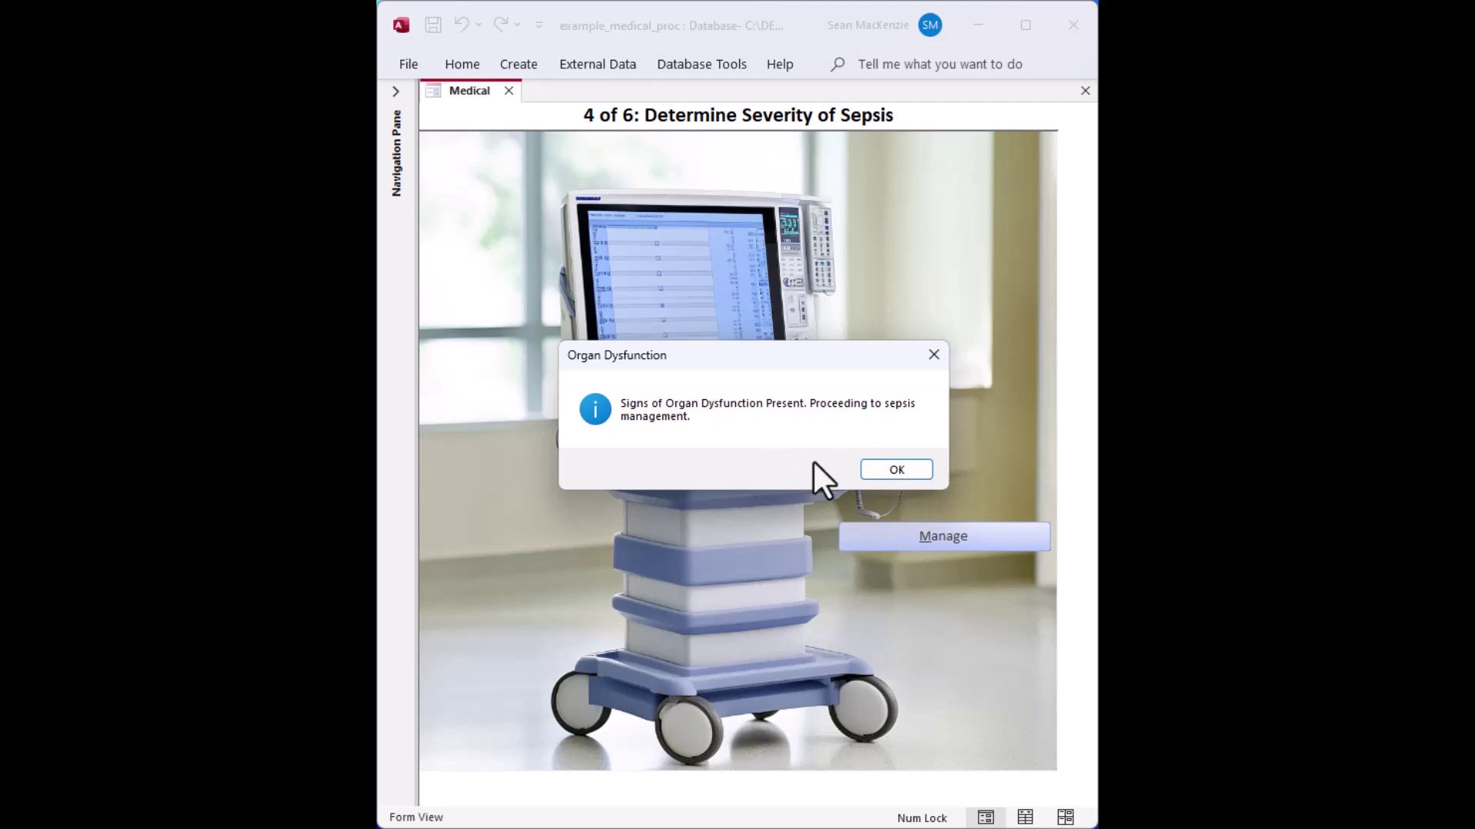
left_click(877, 469)
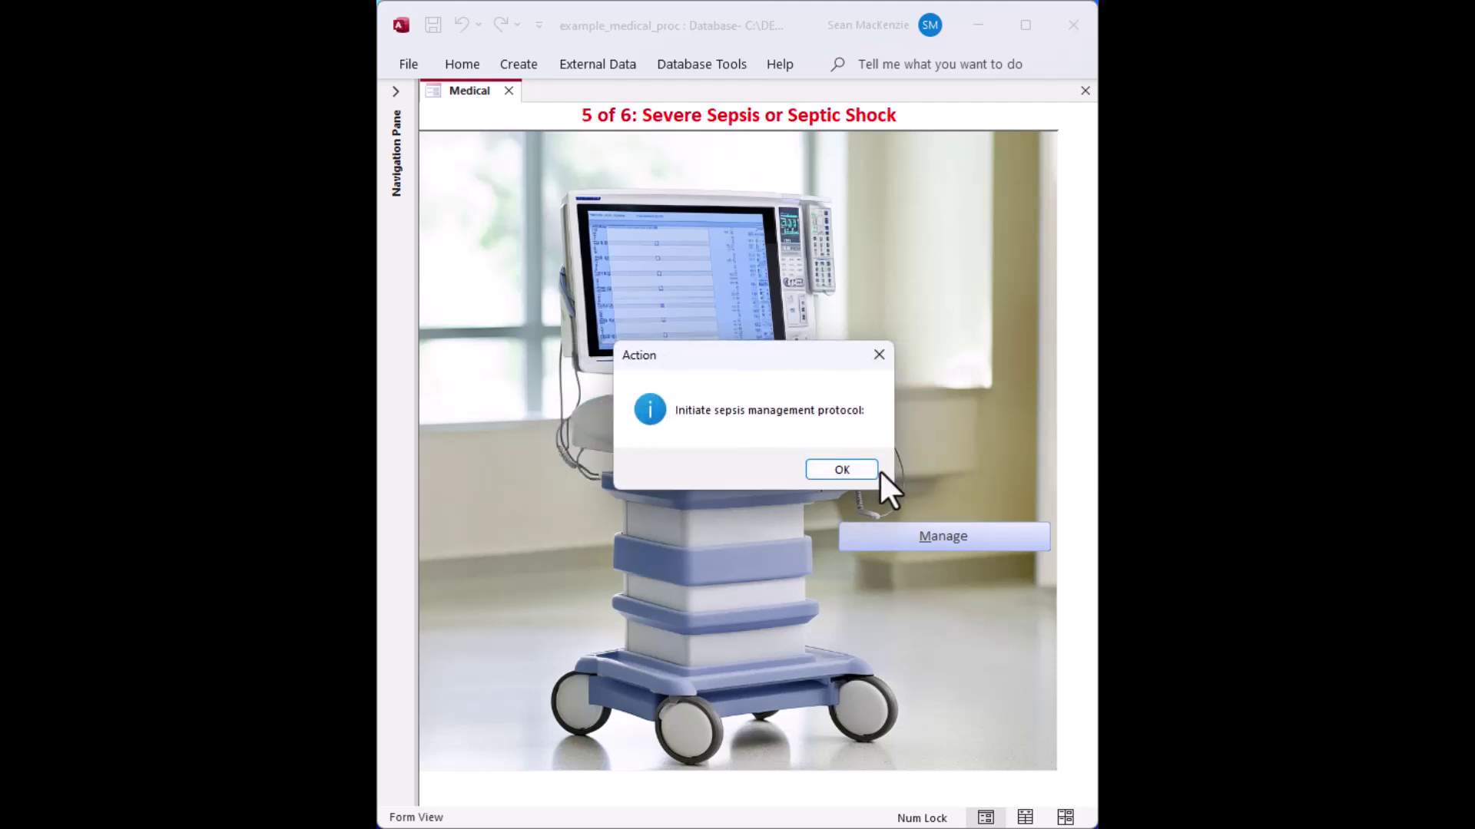
Accept fluid and antibiotic instructions, answer No to persistent hypotension and patient stable, accepting ICU escalation
left_click(837, 469)
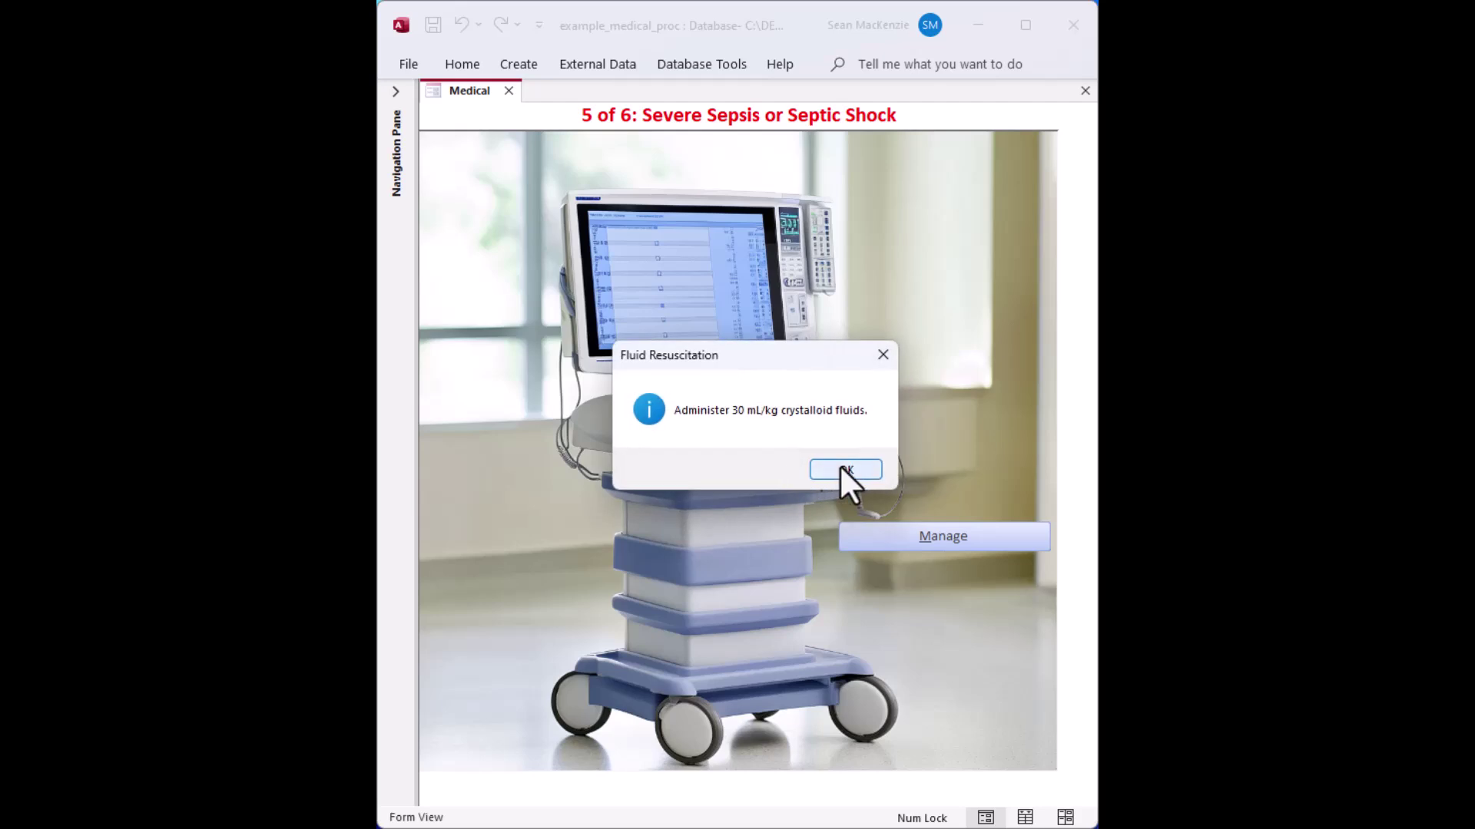
left_click(837, 469)
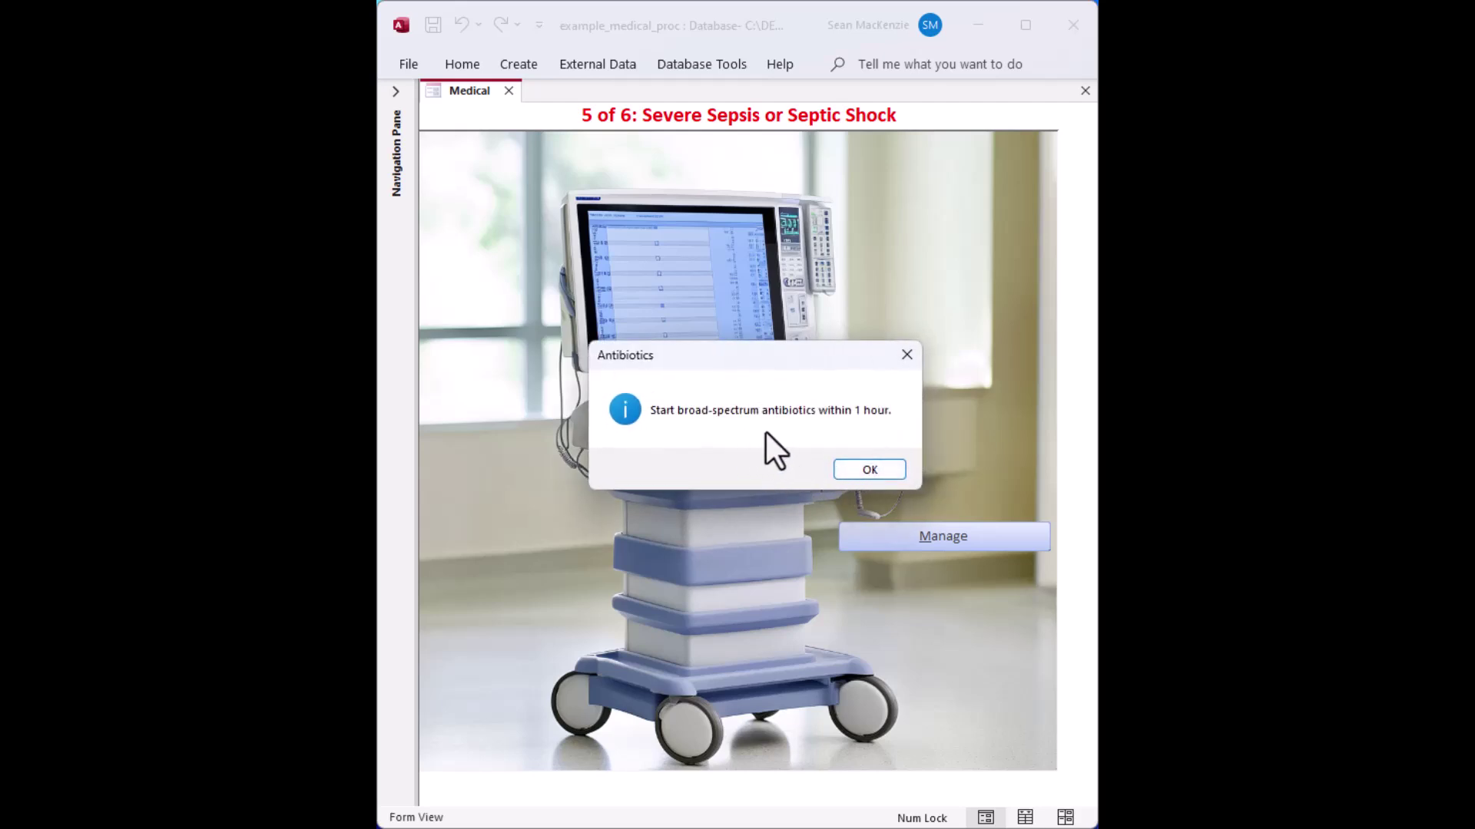
left_click(863, 469)
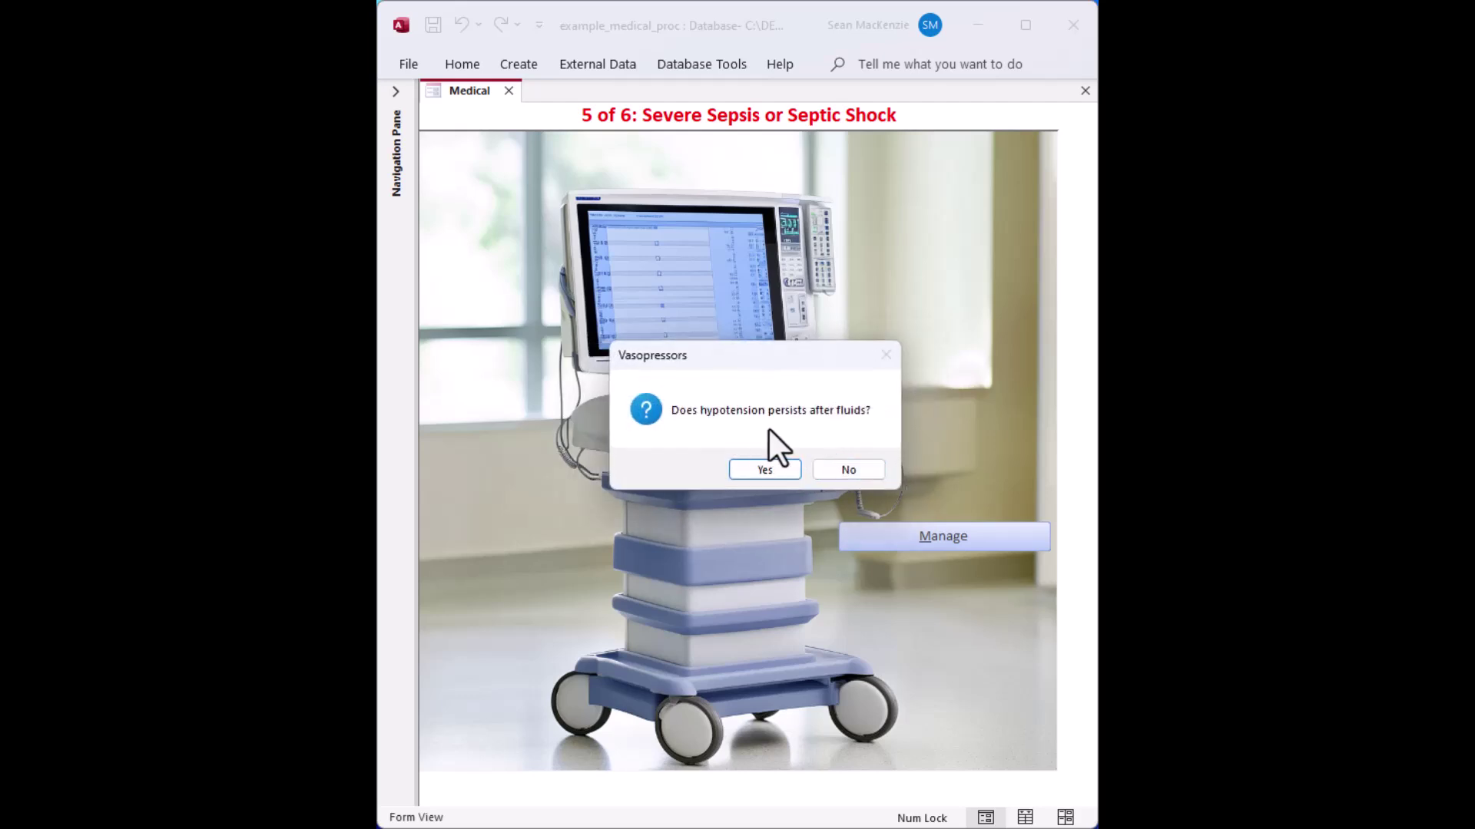
left_click(854, 469)
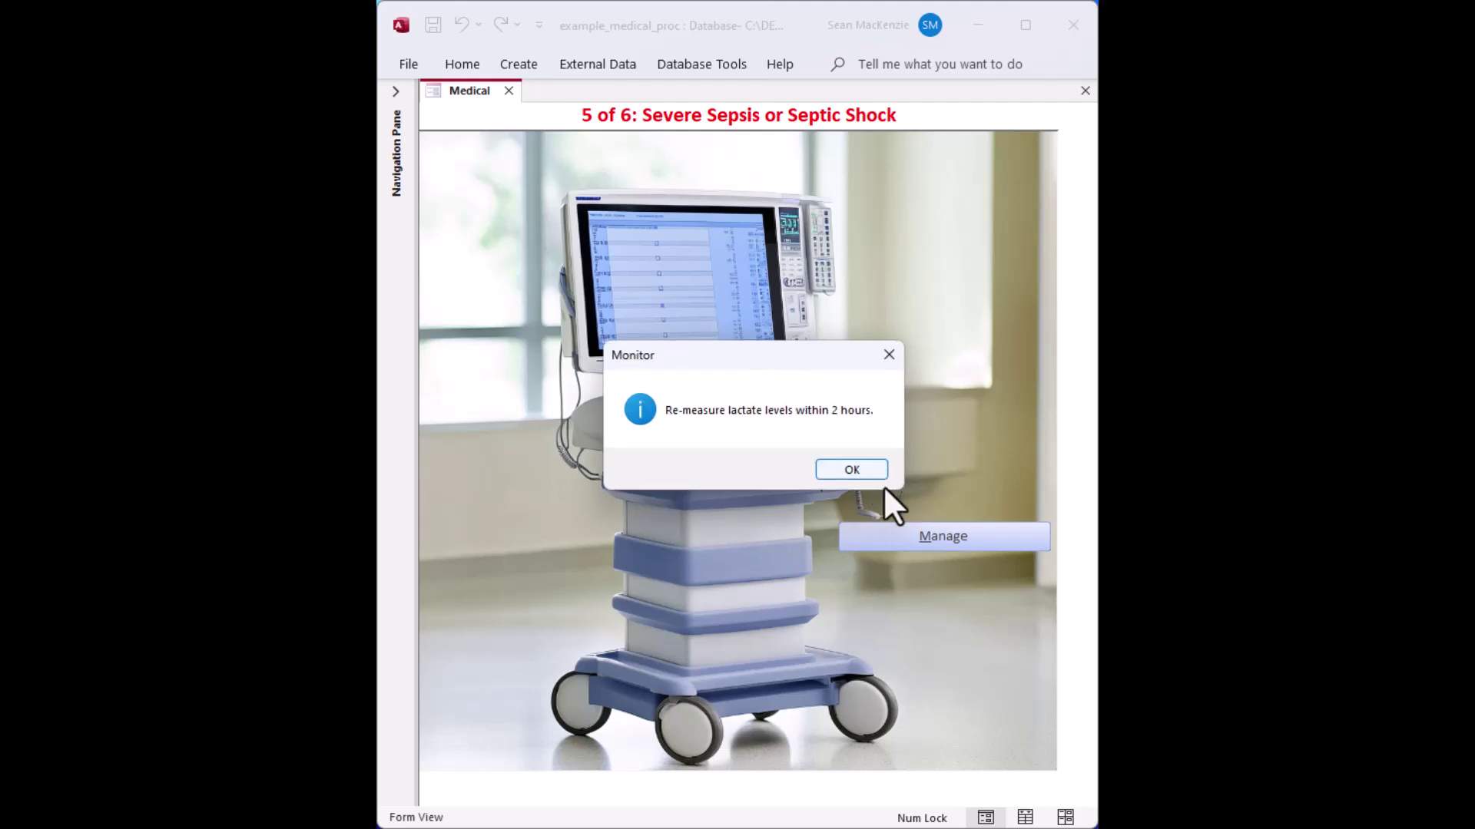
left_click(848, 467)
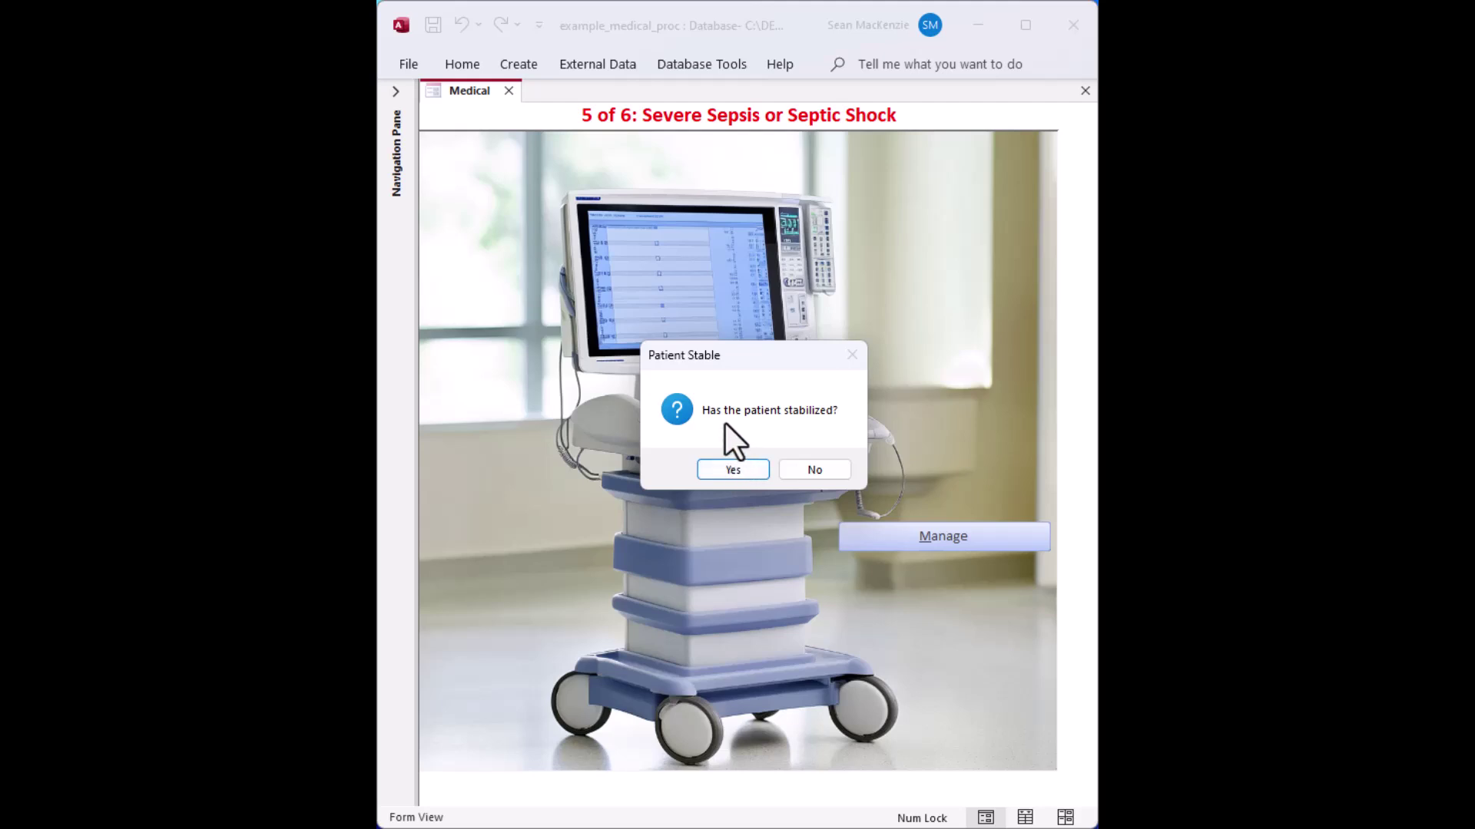
left_click(816, 471)
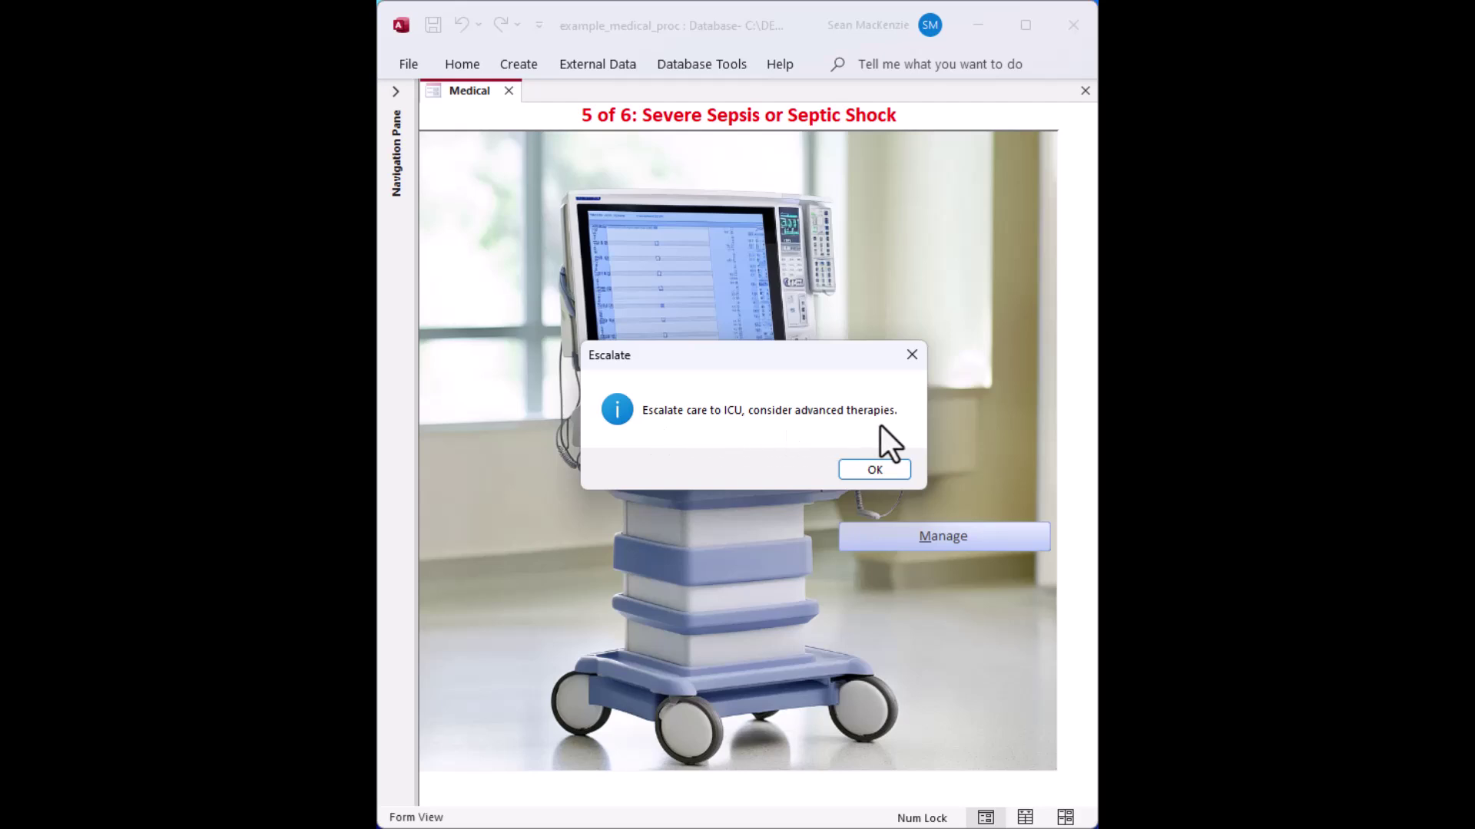
left_click(875, 470)
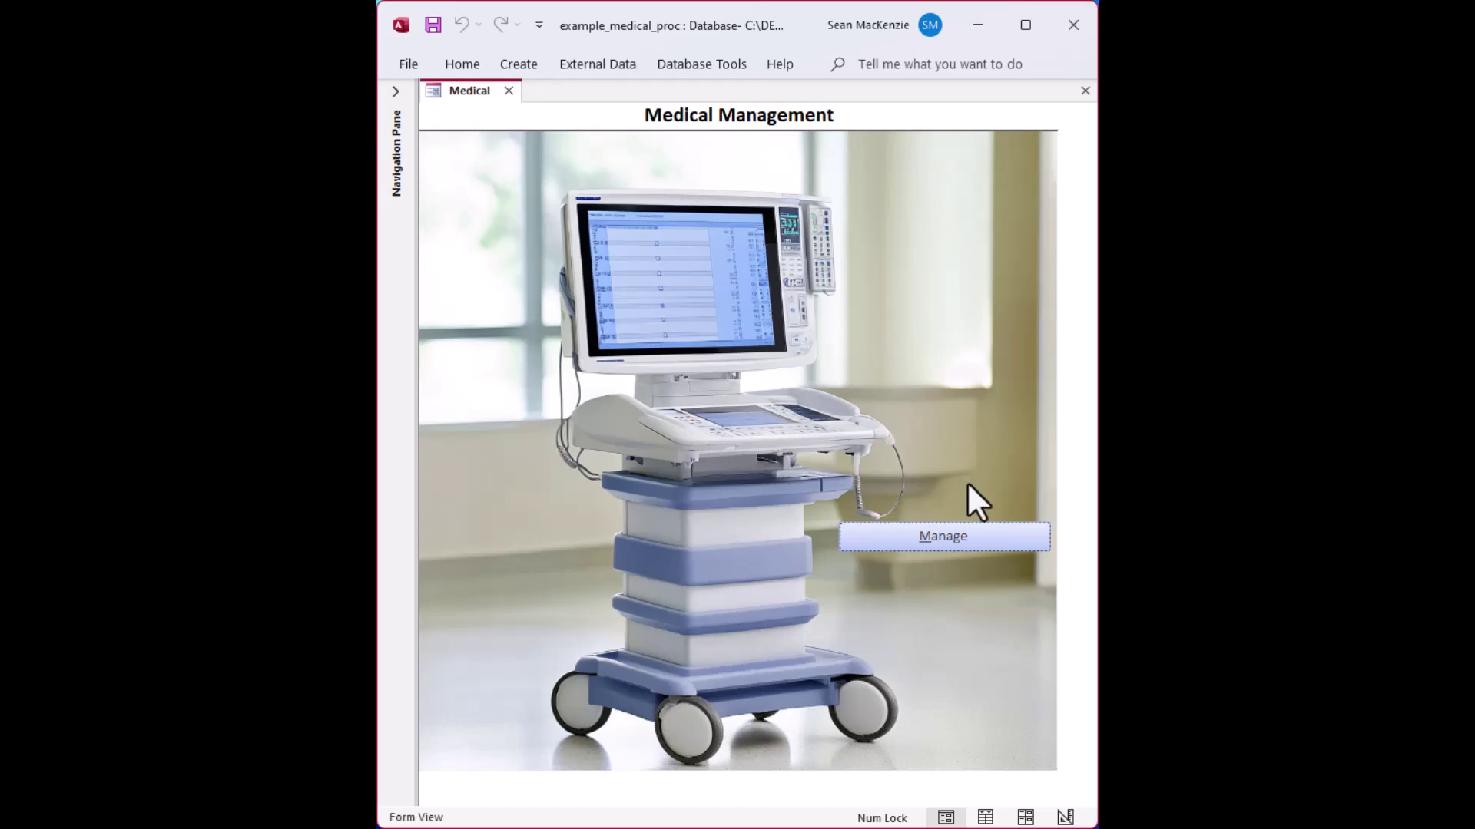
Relaunch Sepsis Management, confirm infection present and acknowledge the lab tests instruction
left_click(943, 536)
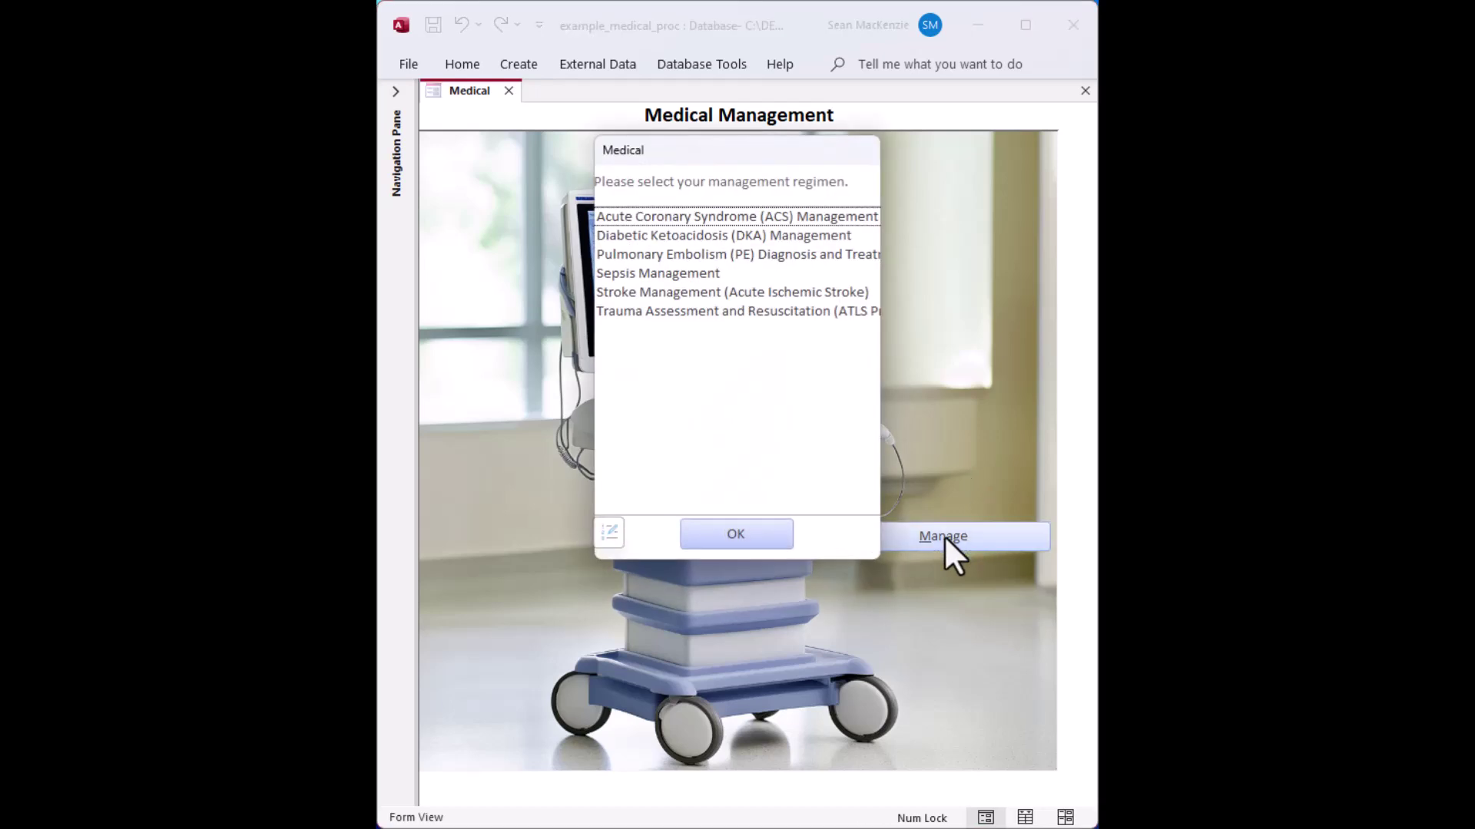
left_click(679, 274)
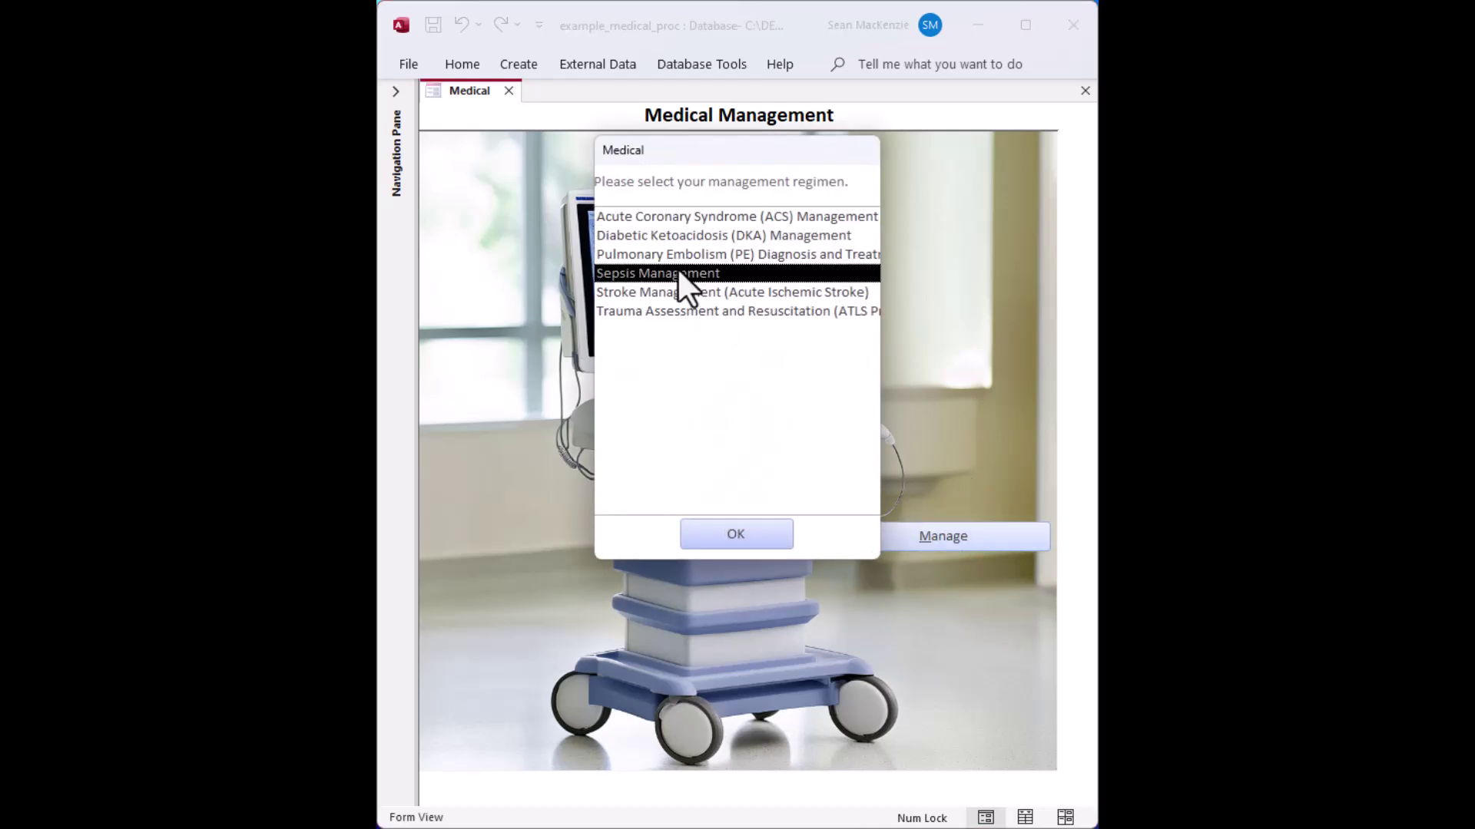
left_click(723, 533)
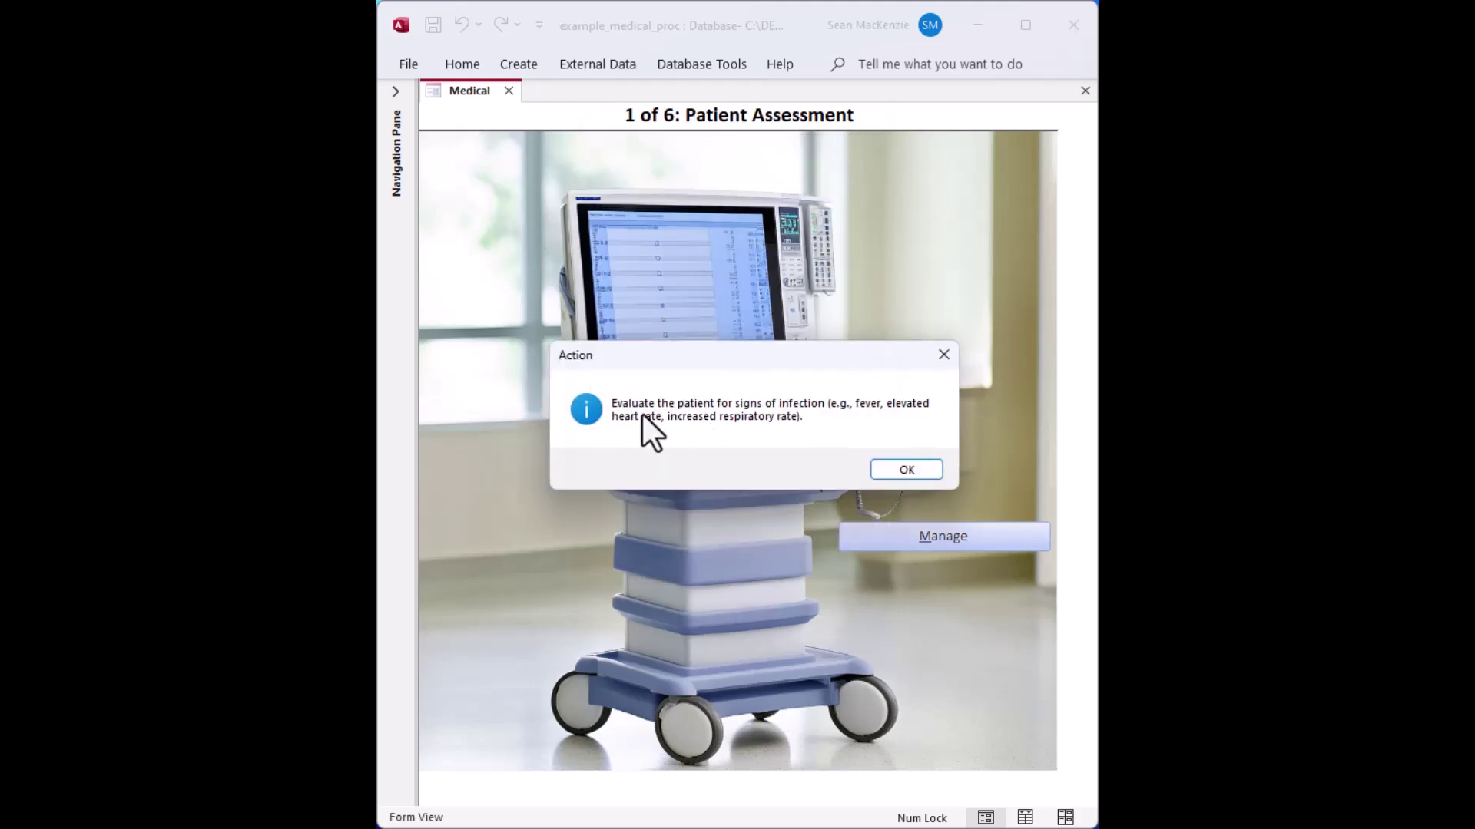
left_click(900, 467)
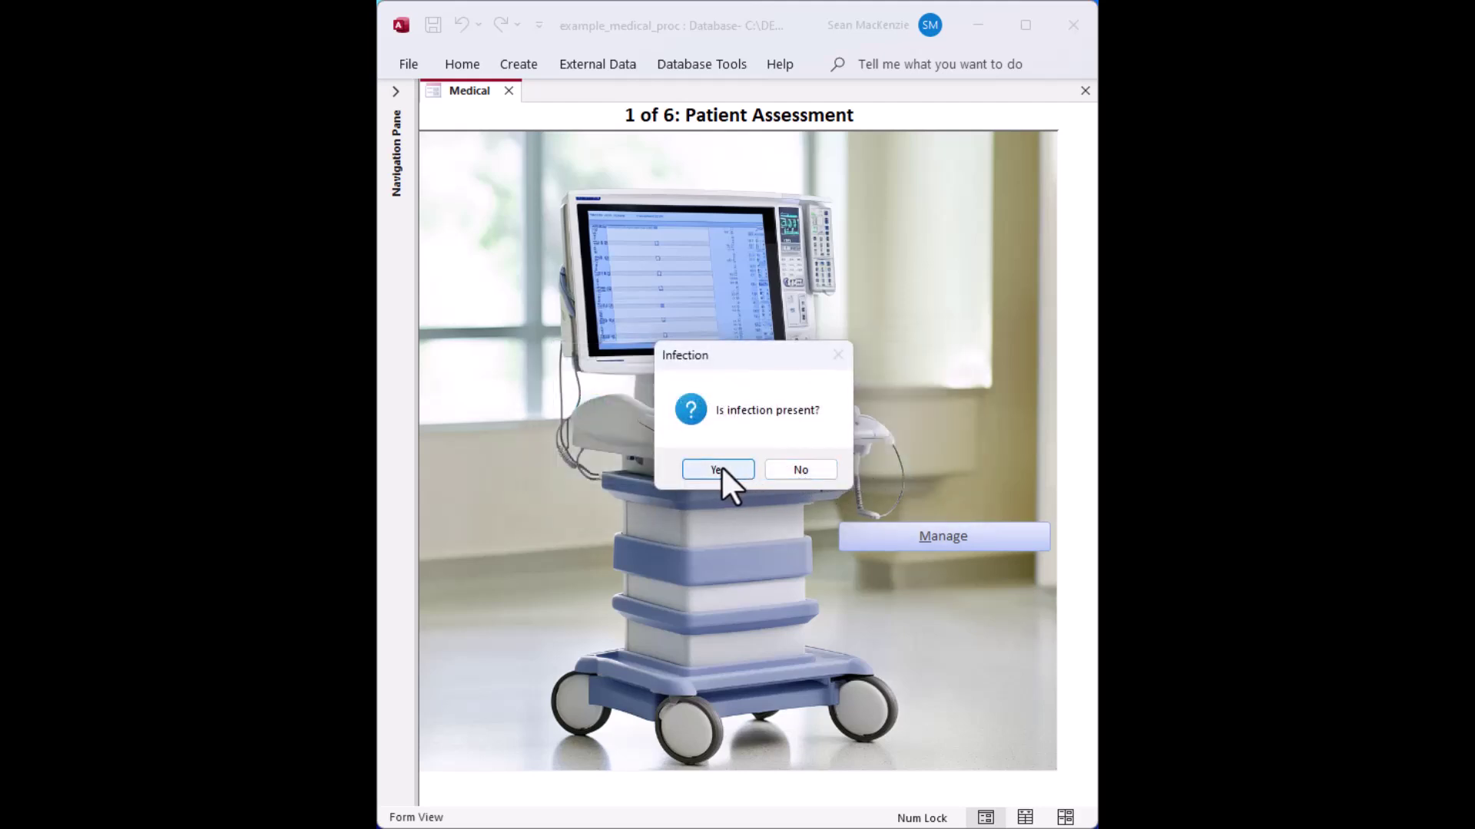
left_click(719, 469)
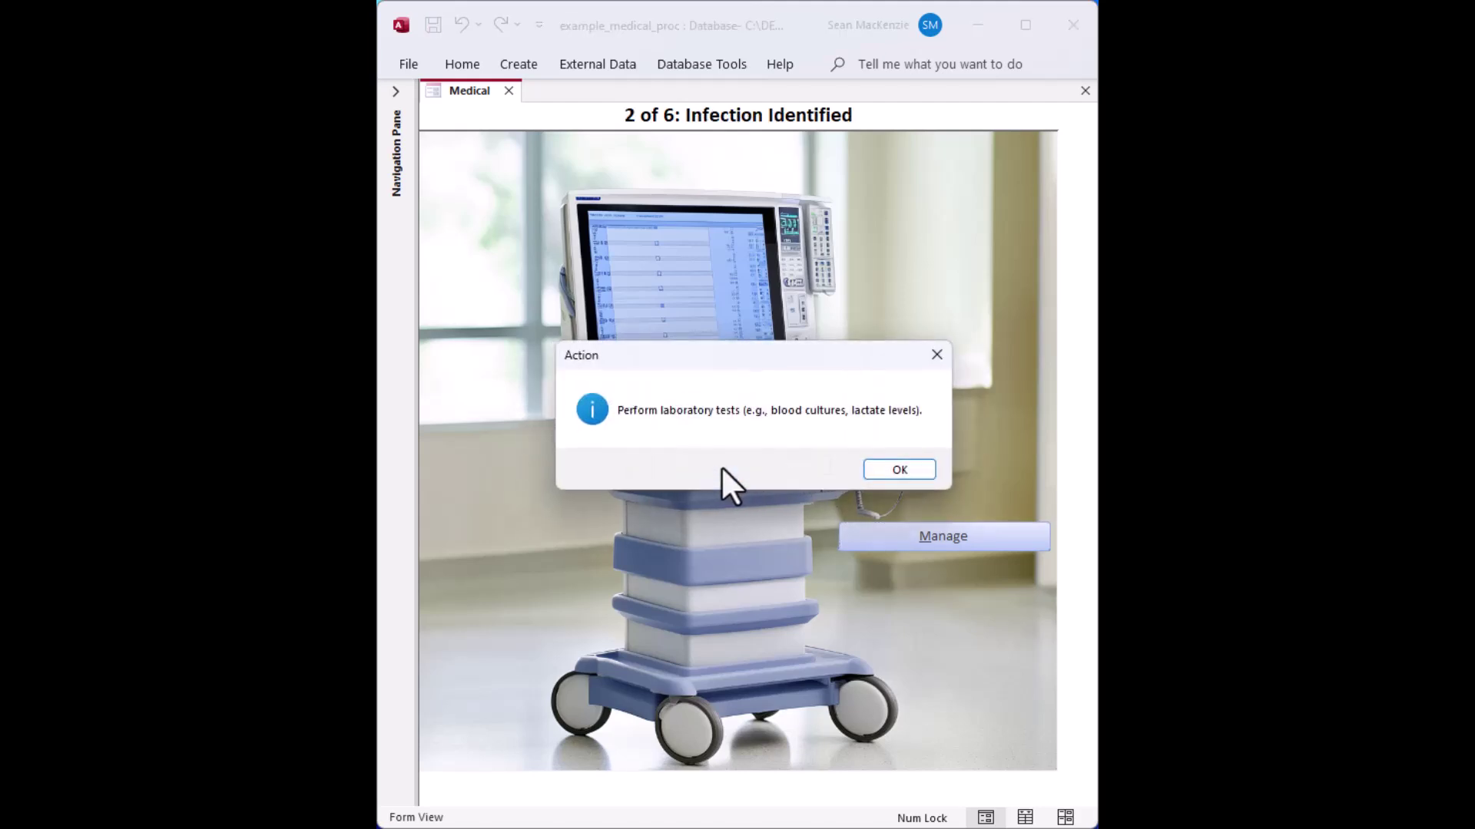
left_click(895, 465)
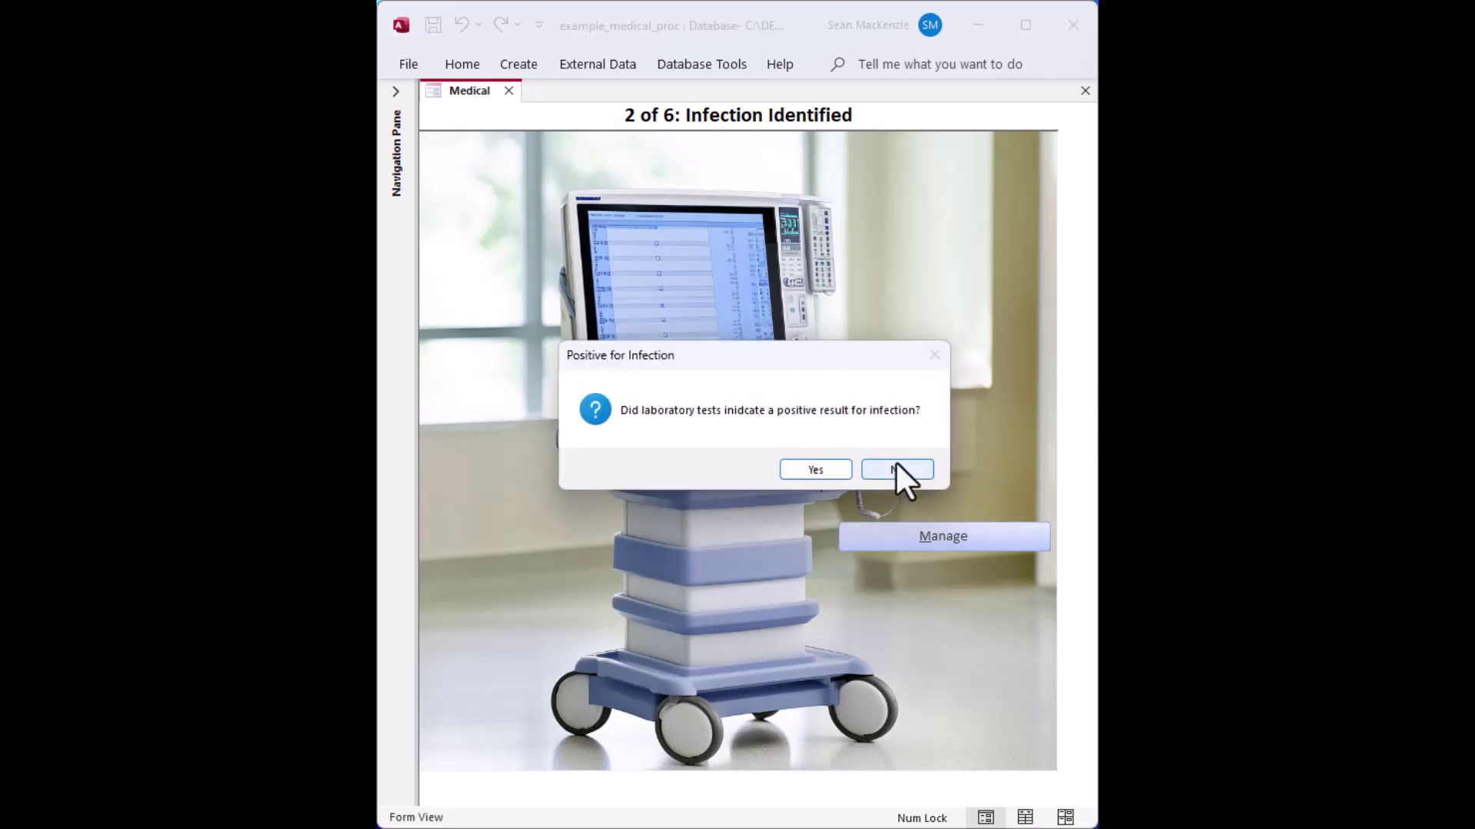
Confirm positive labs; answer Yes to temperature, heart rate and WBC, No to respiratory rate
left_click(797, 470)
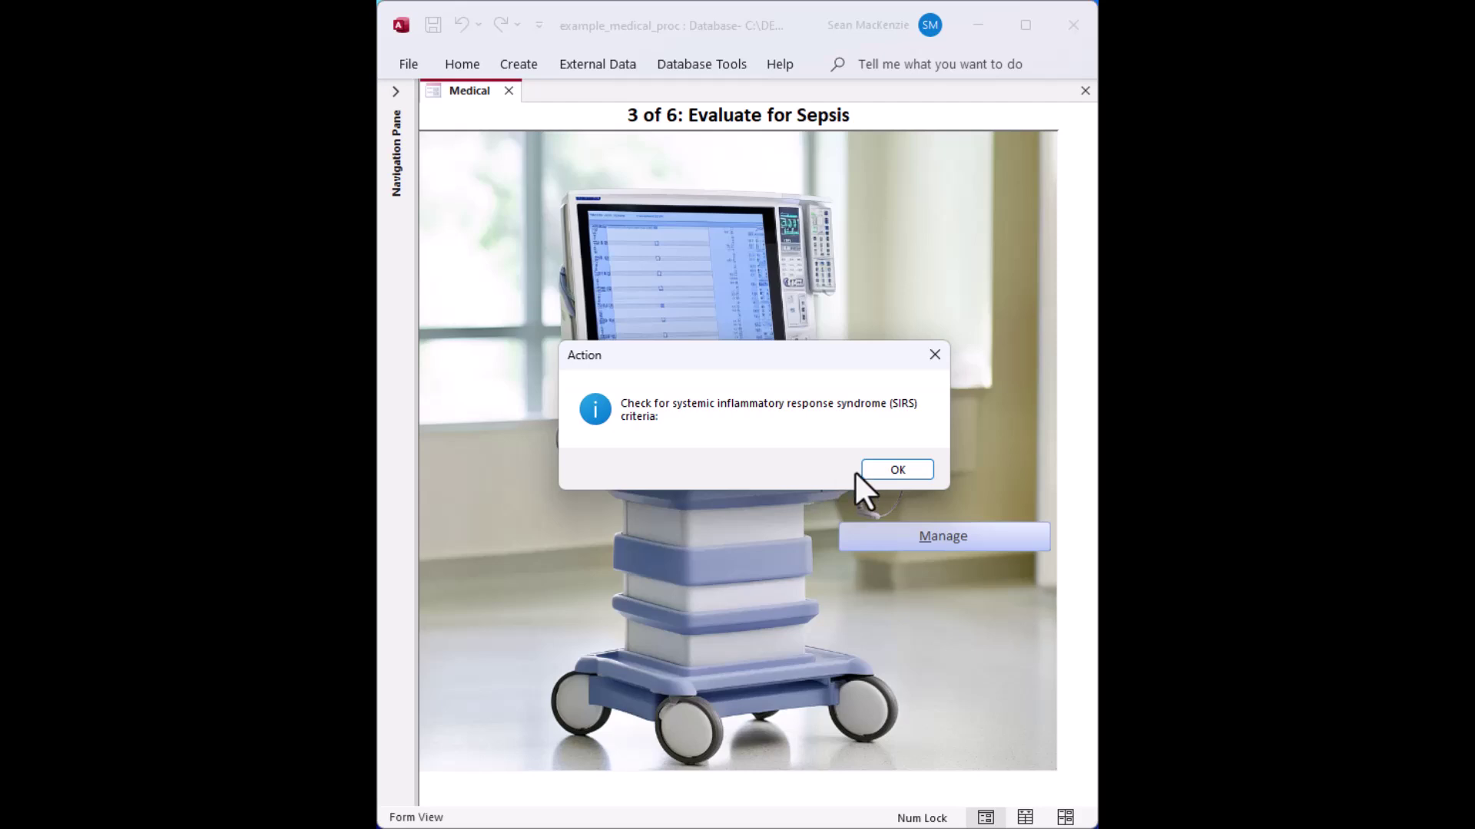
left_click(882, 471)
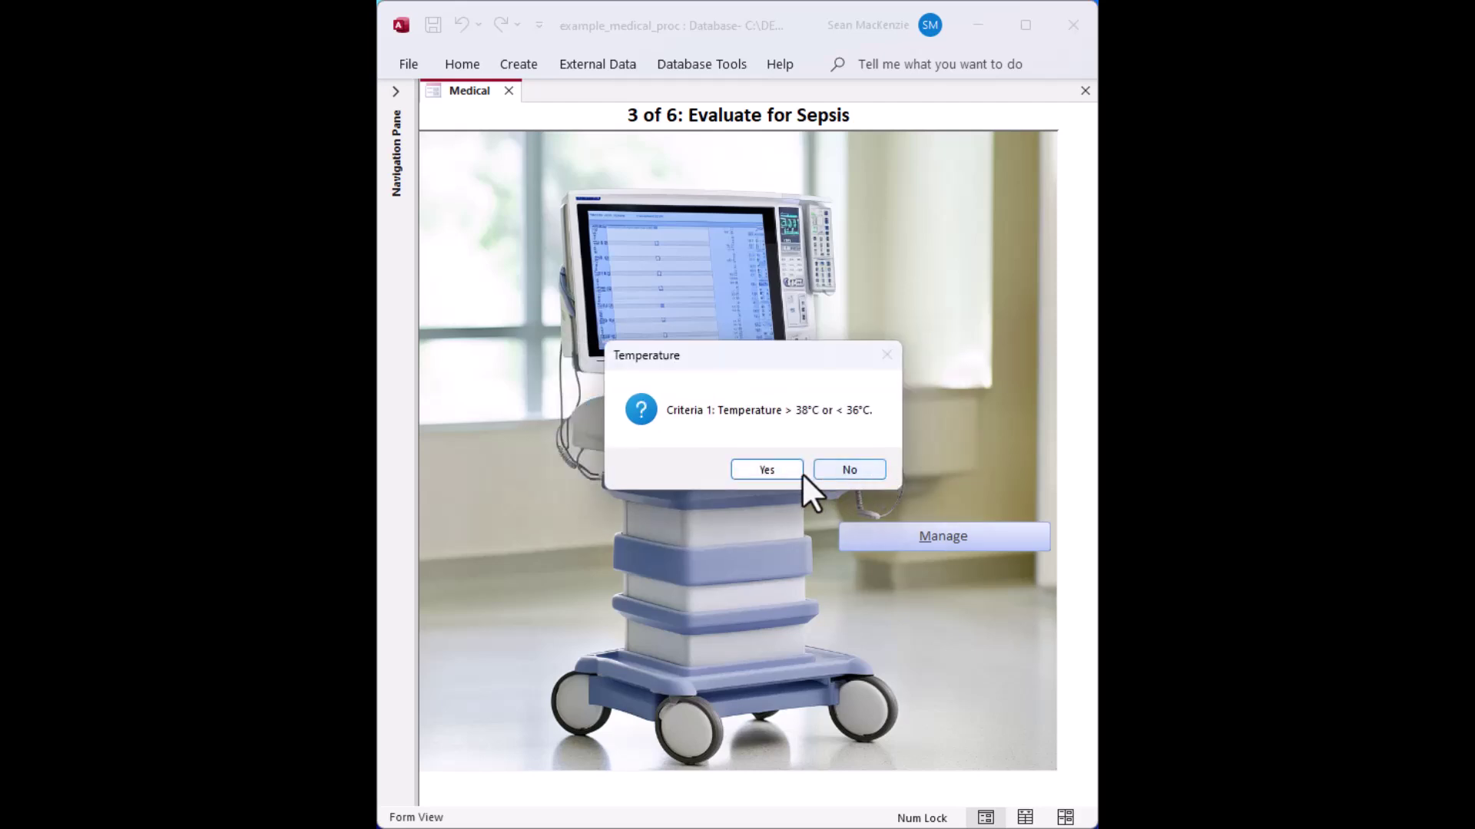
left_click(772, 472)
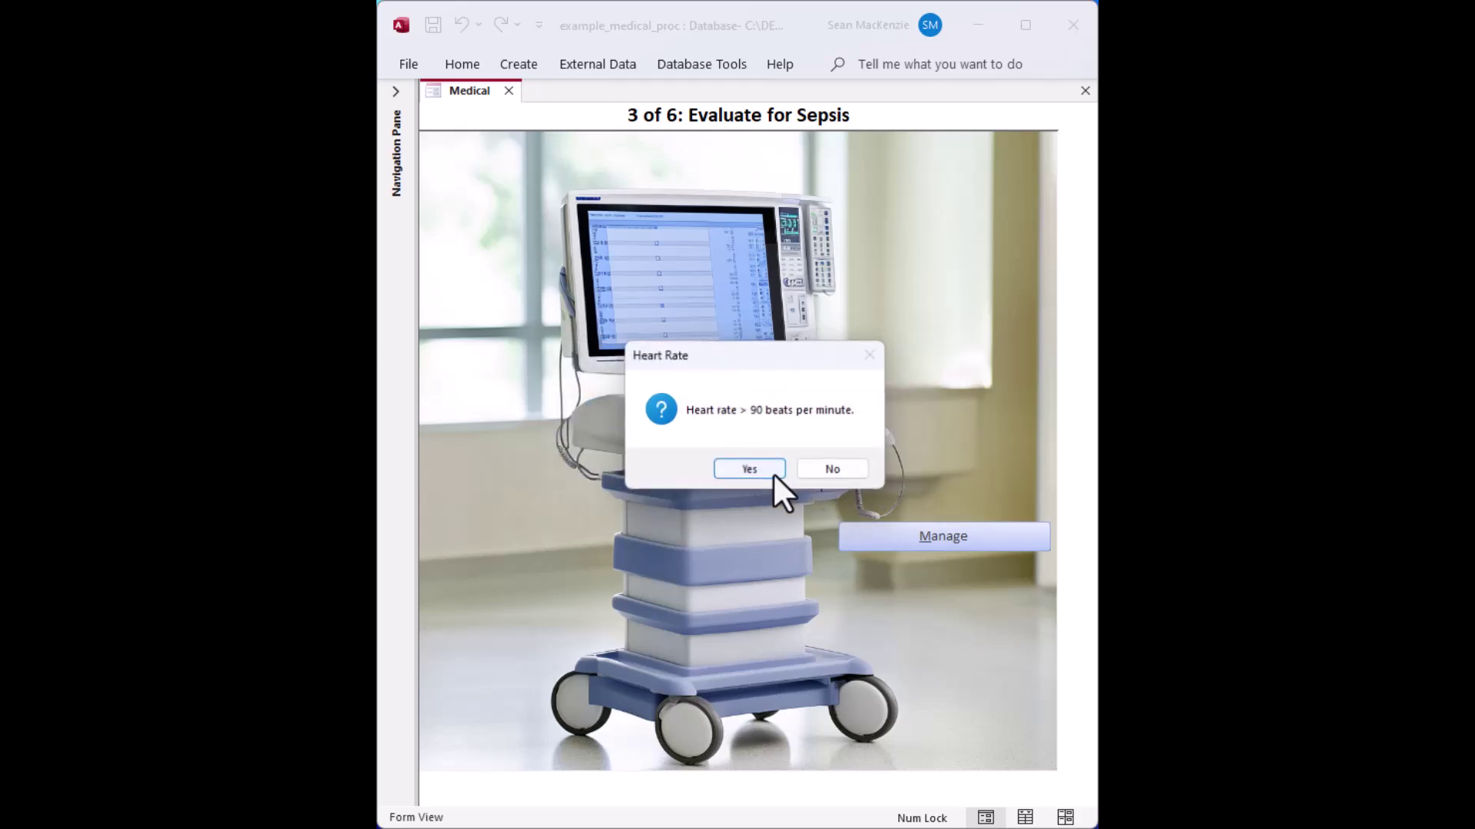
left_click(768, 472)
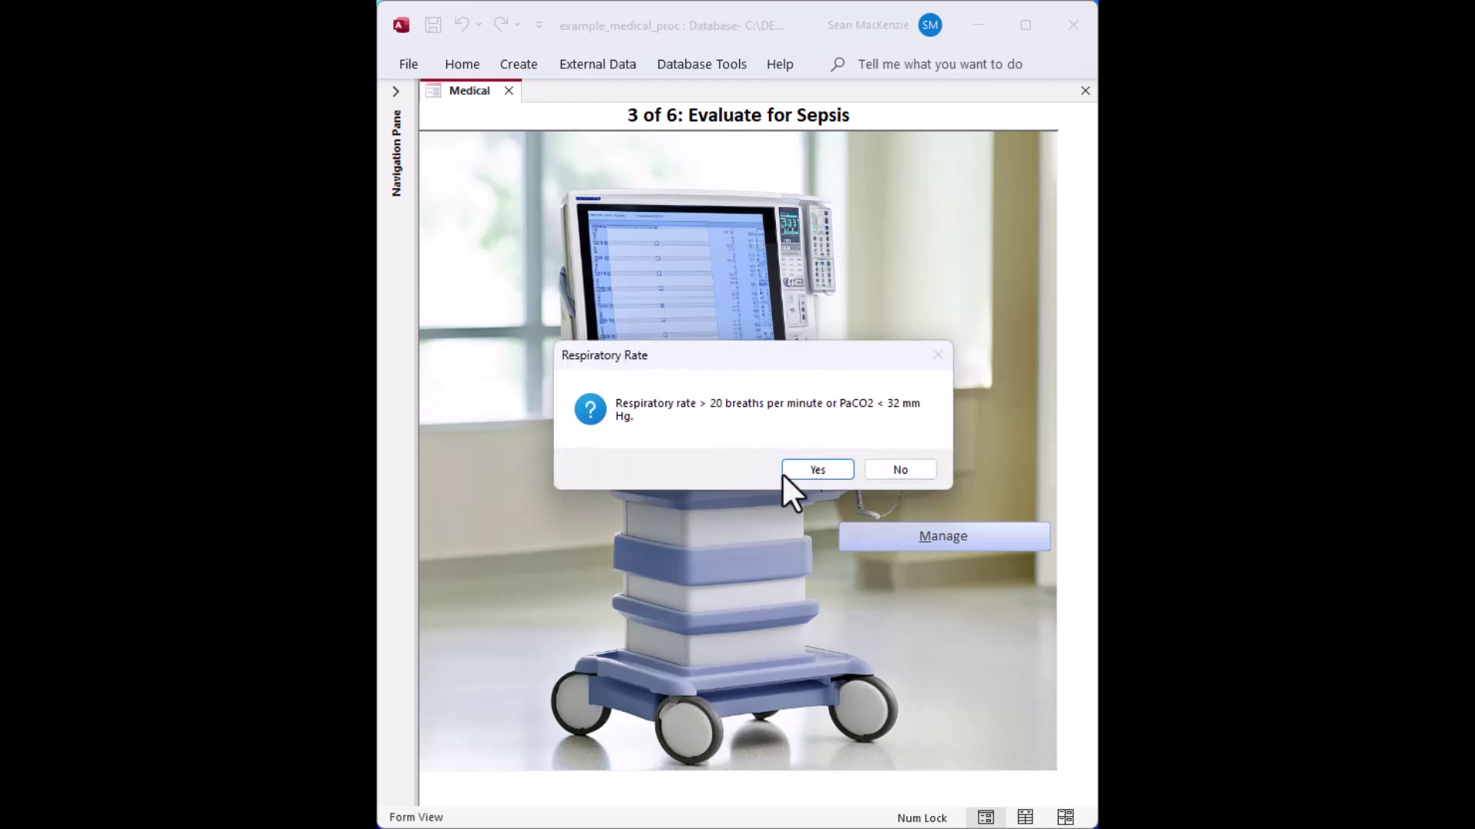
left_click(885, 468)
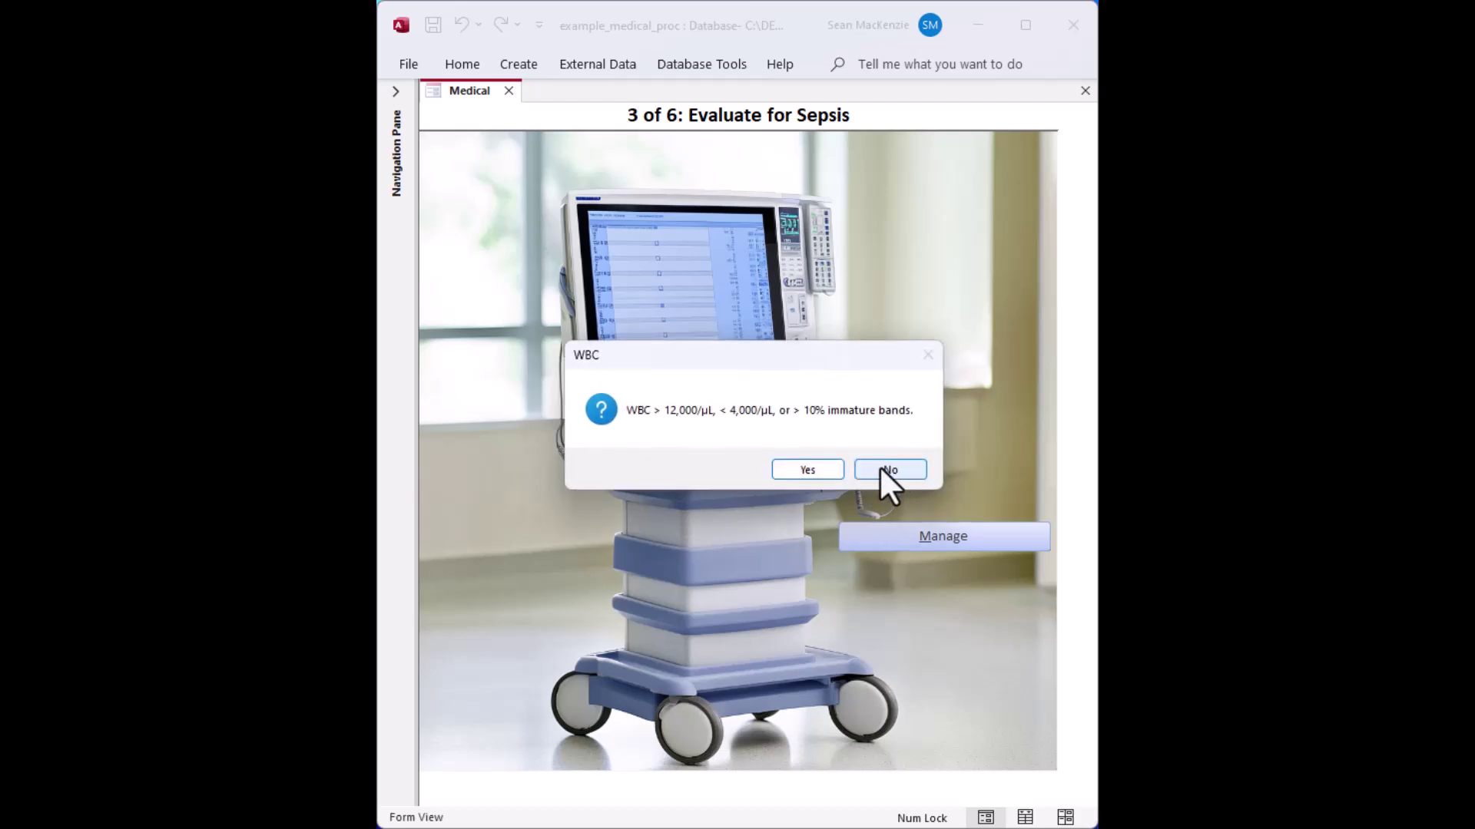
left_click(808, 468)
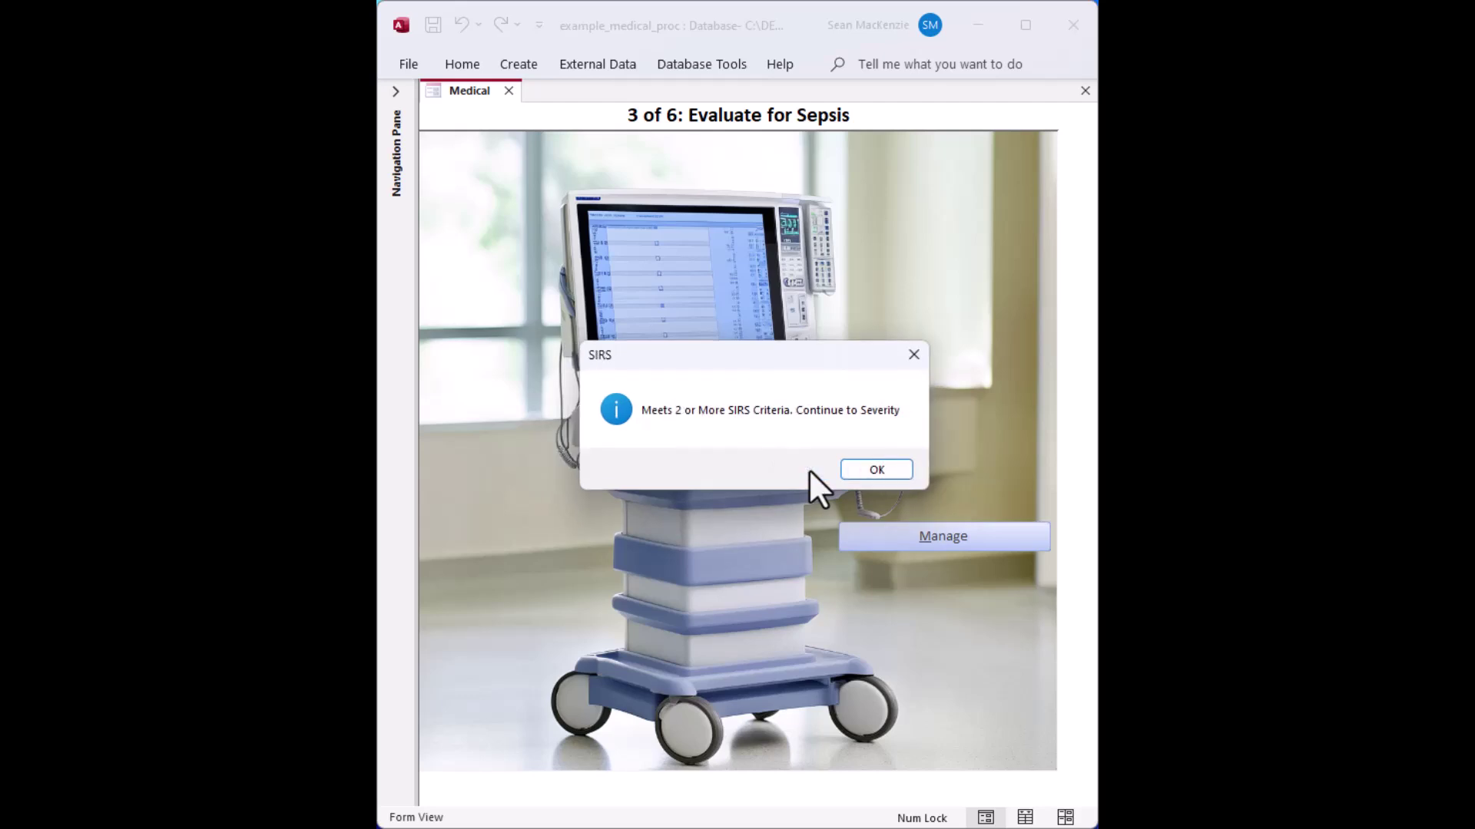
left_click(871, 470)
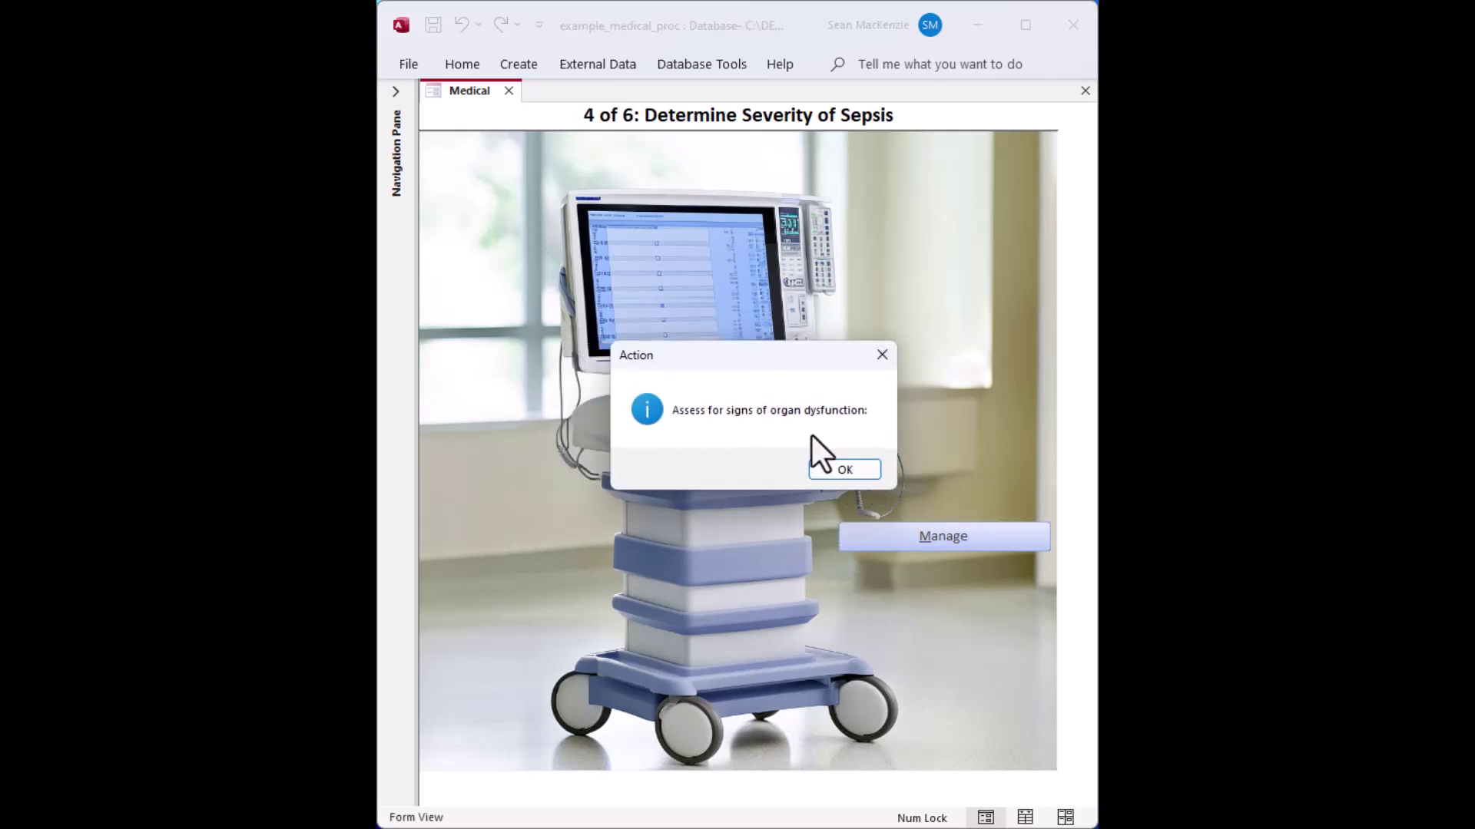
Confirm hypotension, elevated lactate and altered mental status in the organ dysfunction assessment
left_click(833, 468)
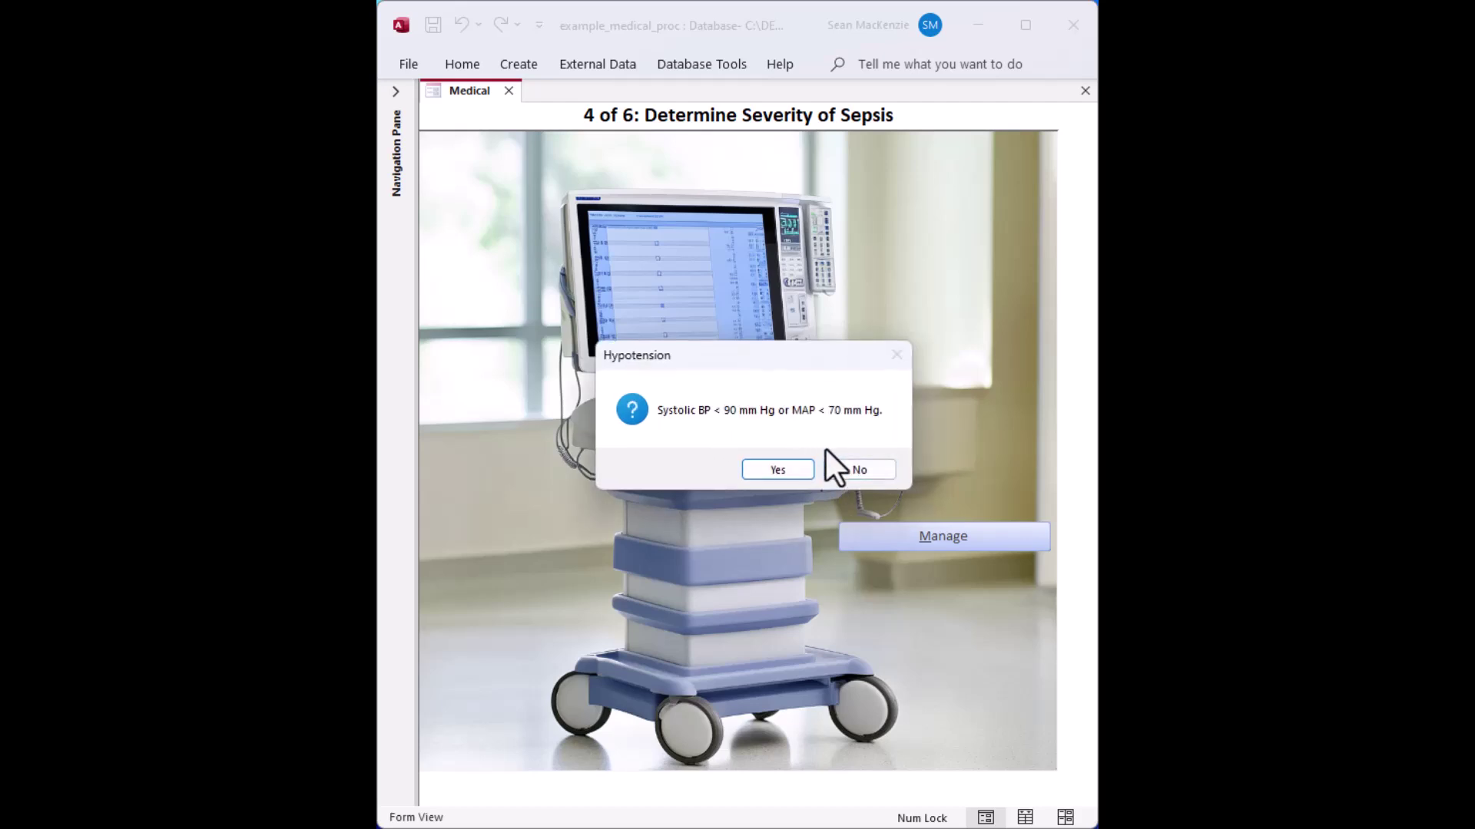
left_click(760, 470)
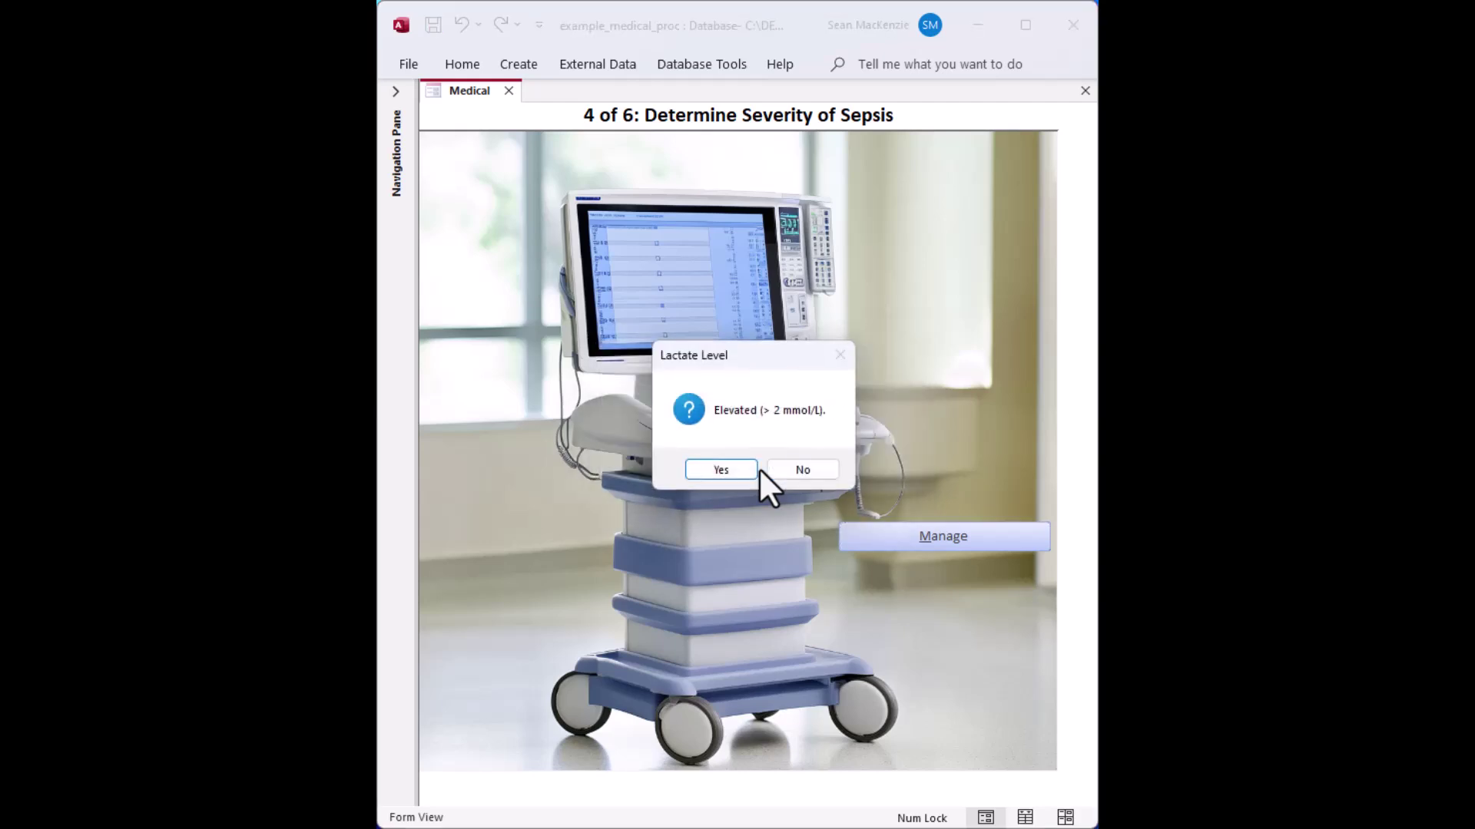
left_click(711, 471)
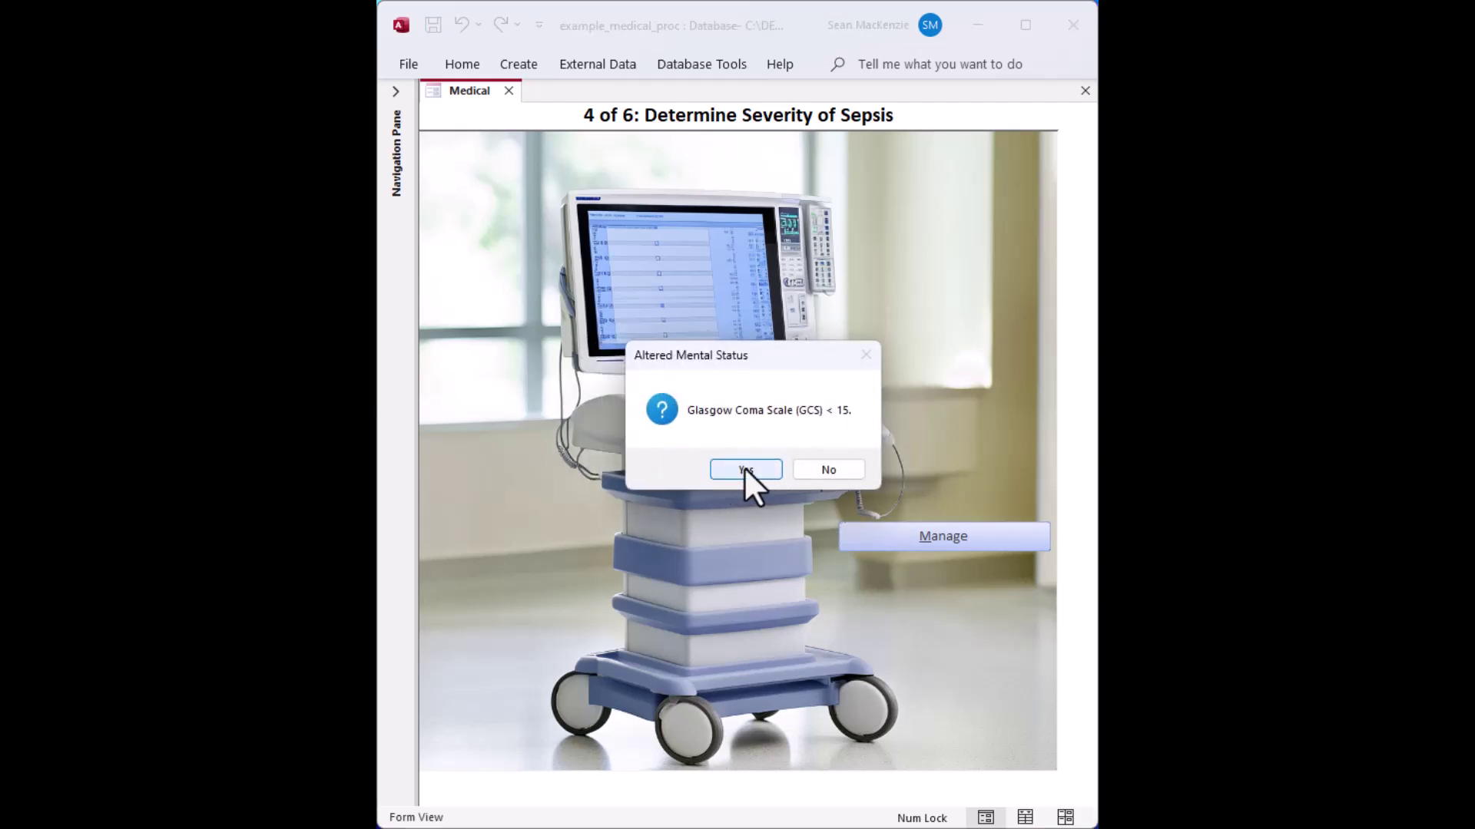
left_click(744, 467)
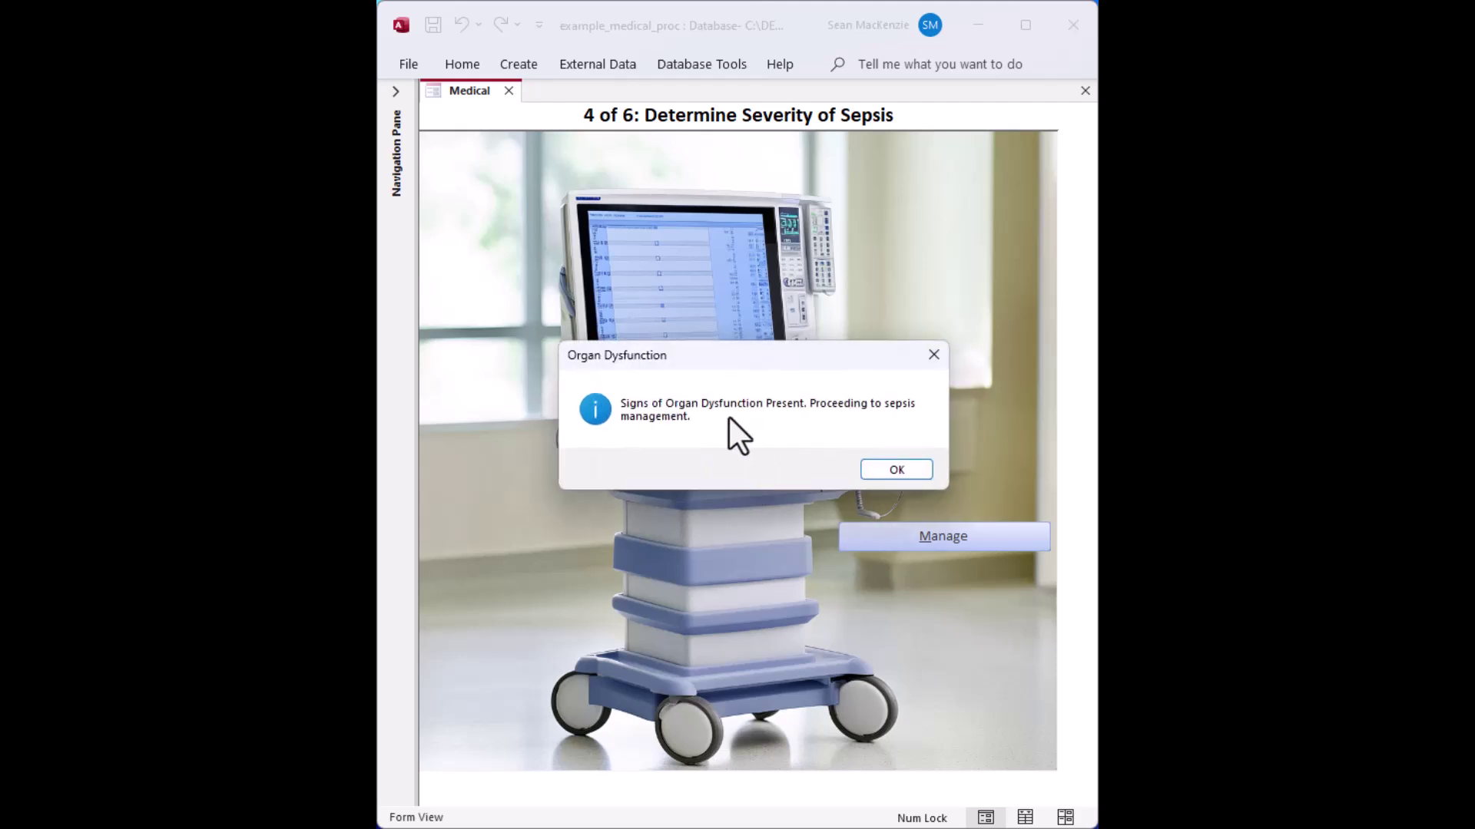
Enter step 5, accept fluid and antibiotic instructions, answer No to persistent hypotension and Yes to stabilized
left_click(896, 470)
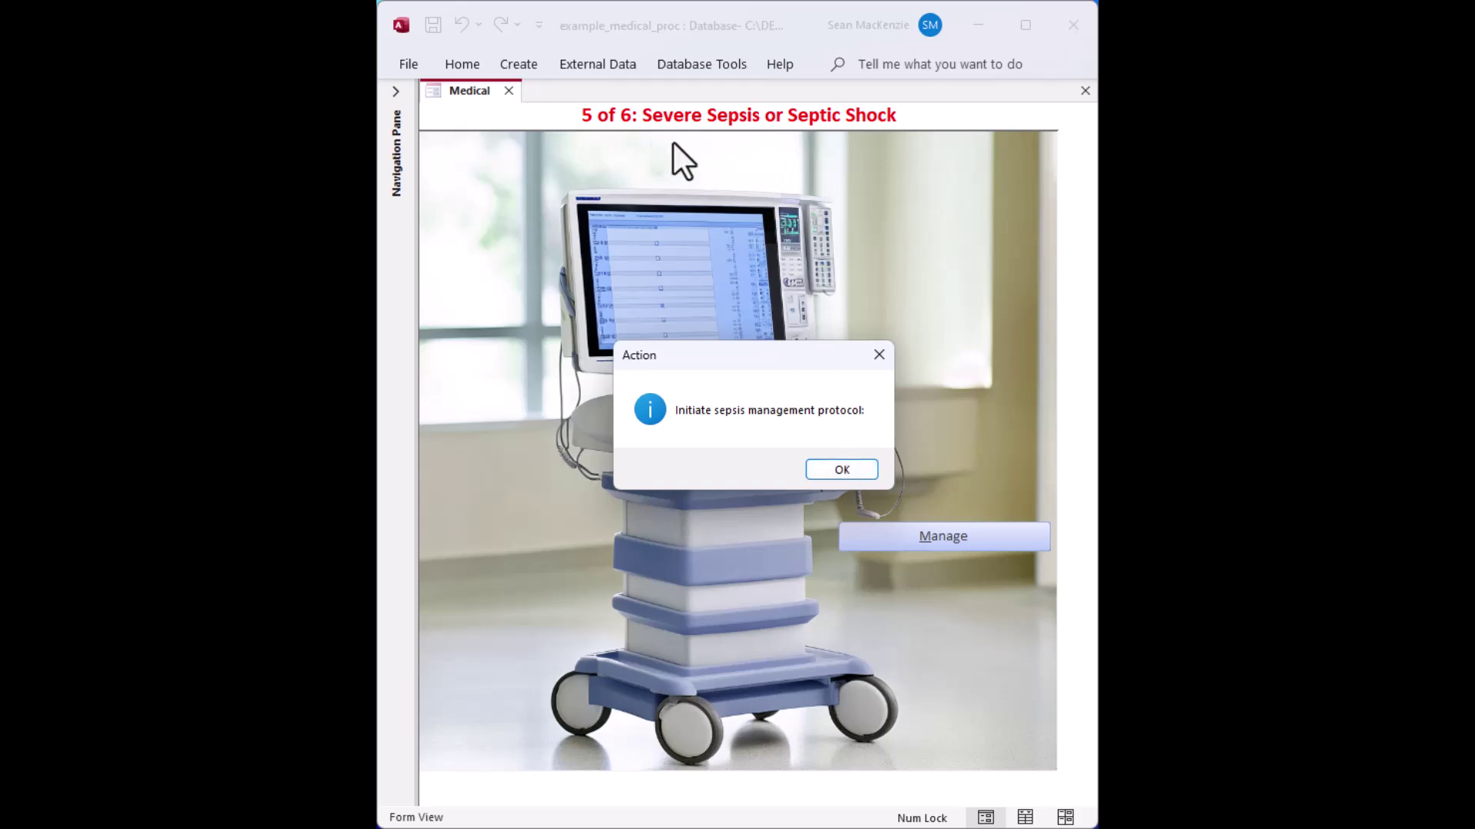
left_click(856, 463)
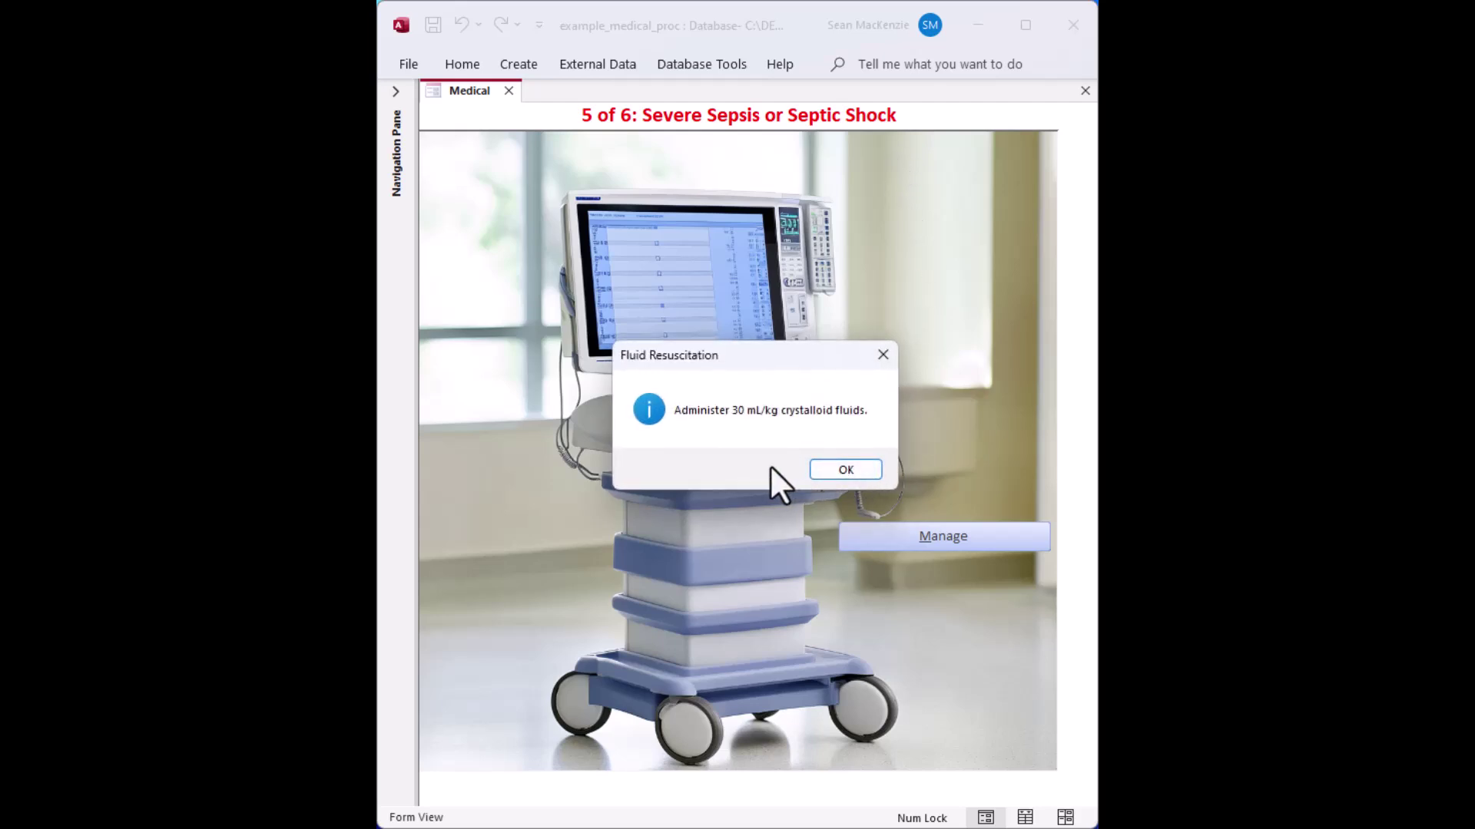
left_click(834, 470)
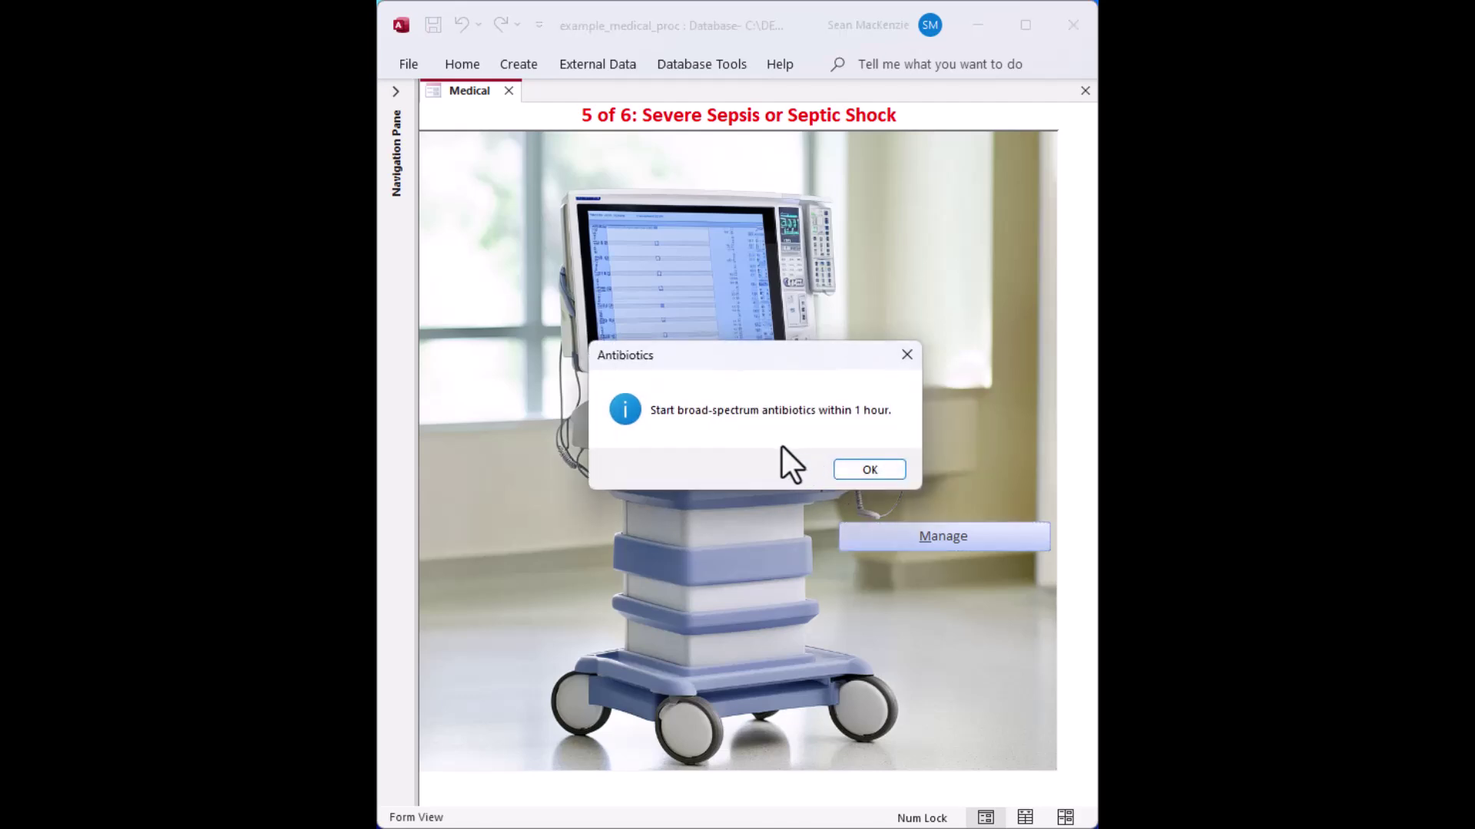
left_click(865, 469)
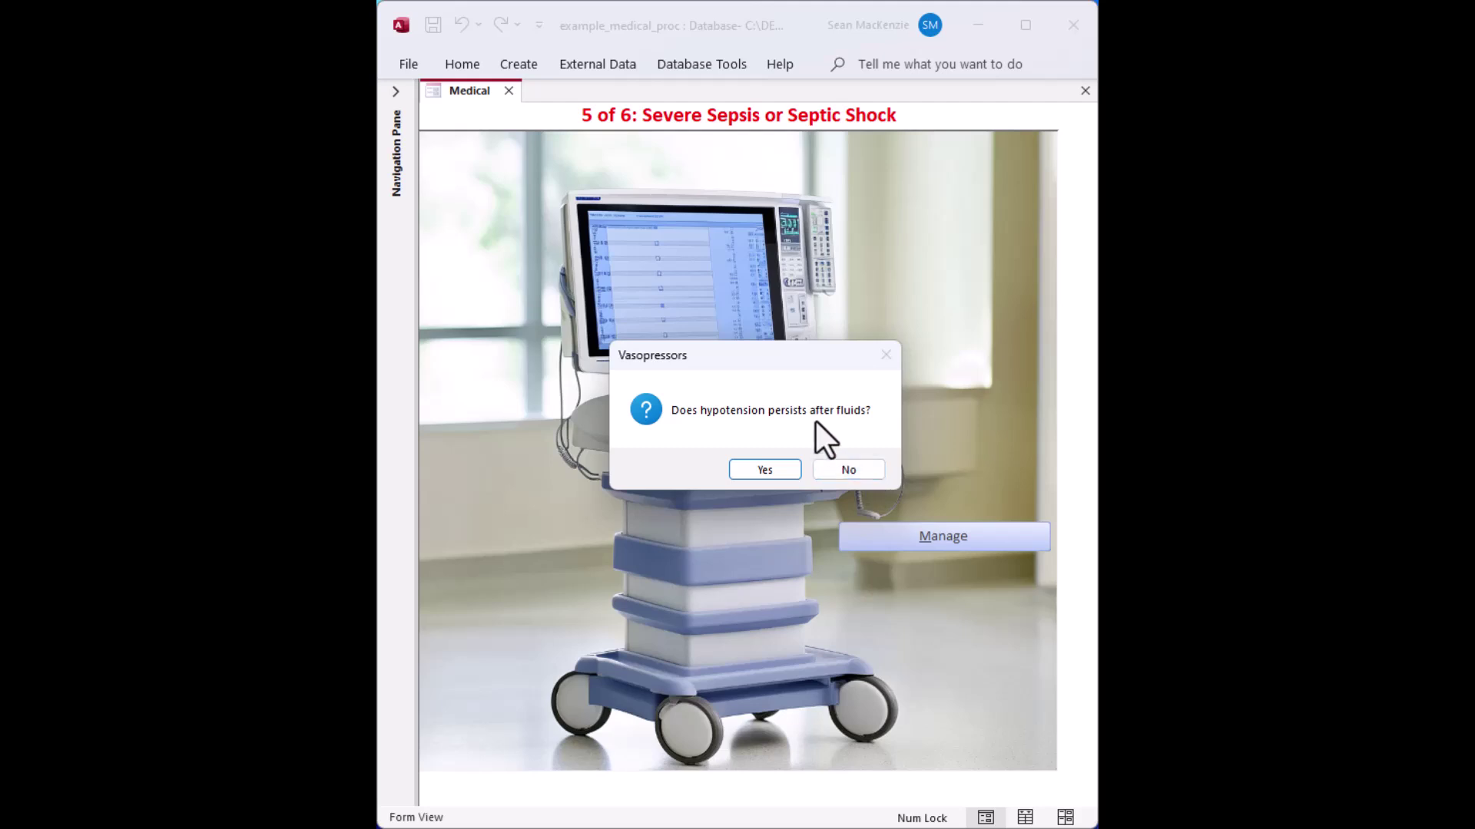
left_click(854, 471)
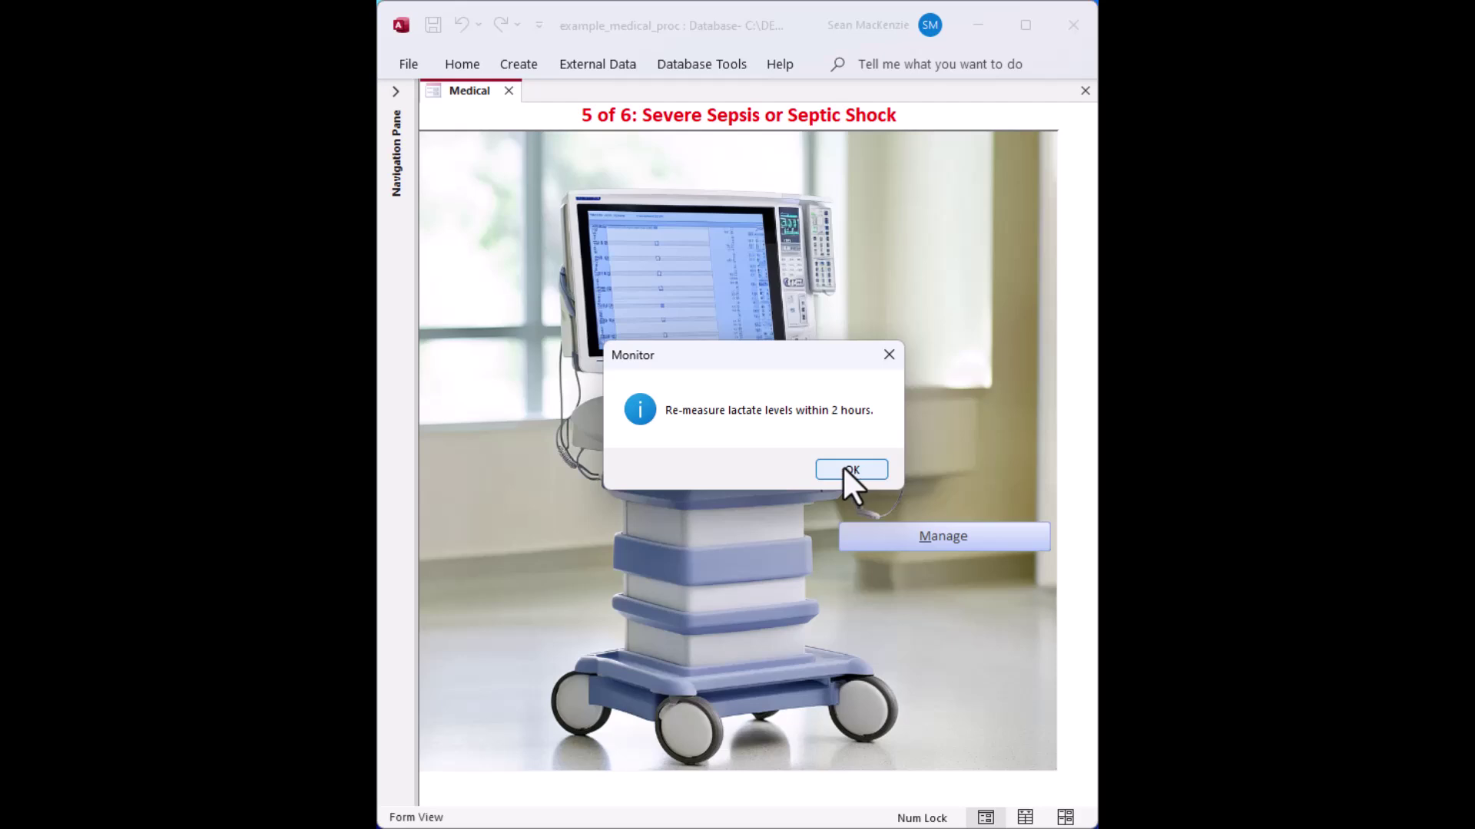
left_click(844, 468)
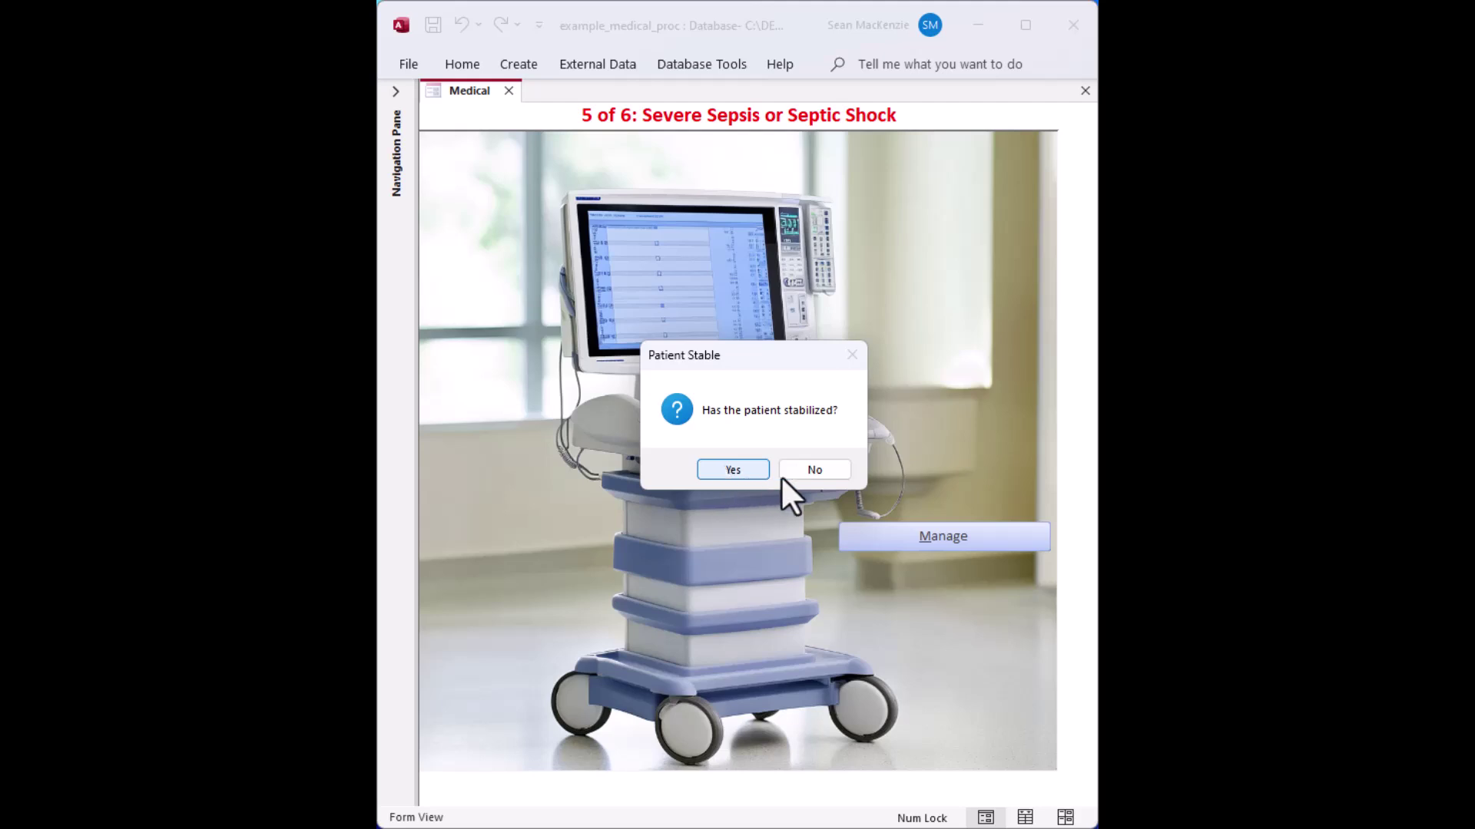
left_click(732, 471)
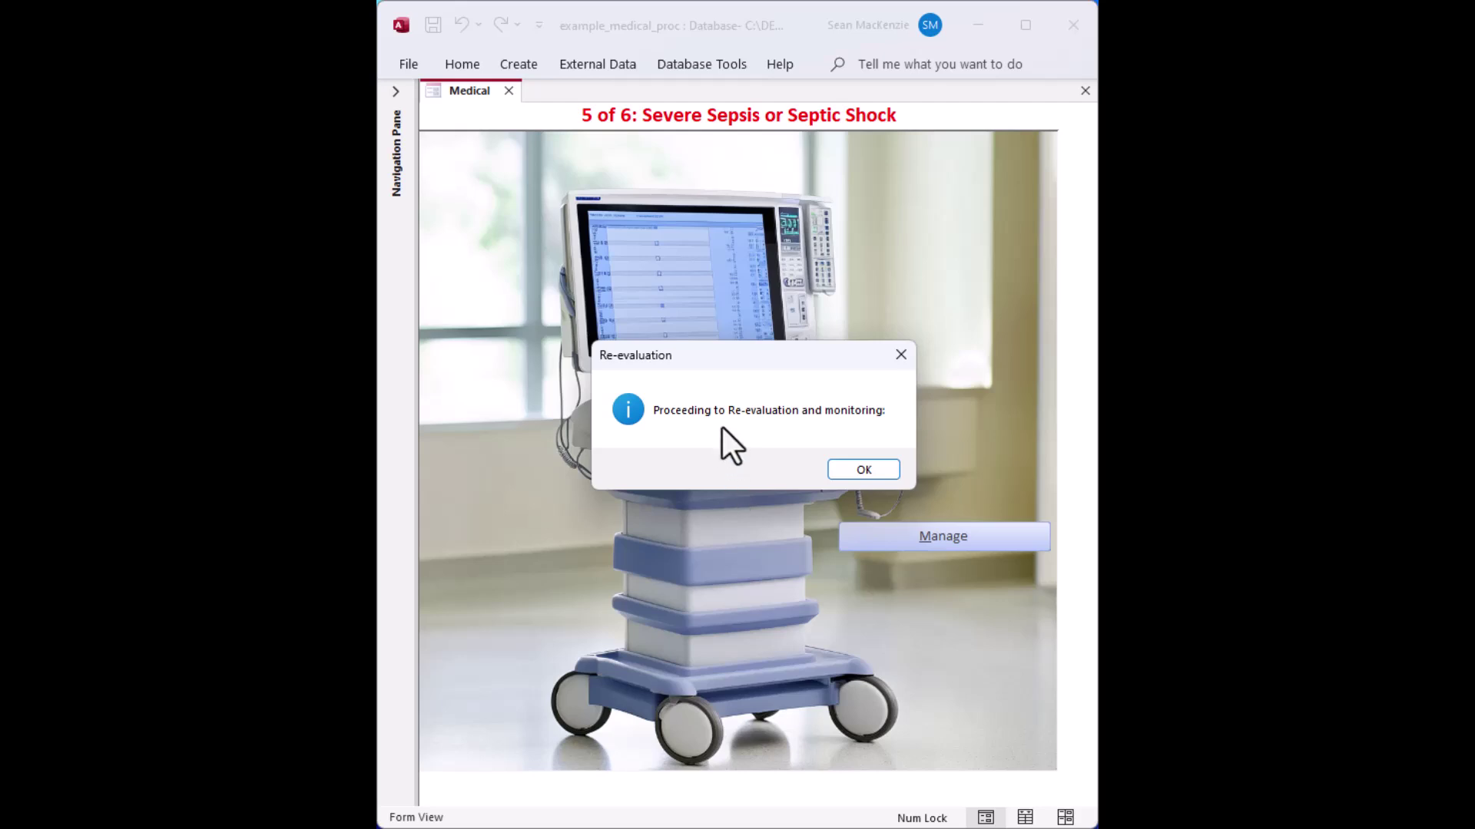
Enter step 6, accept the monitoring instruction, report no improvement and accept the loop back to step 5
left_click(862, 470)
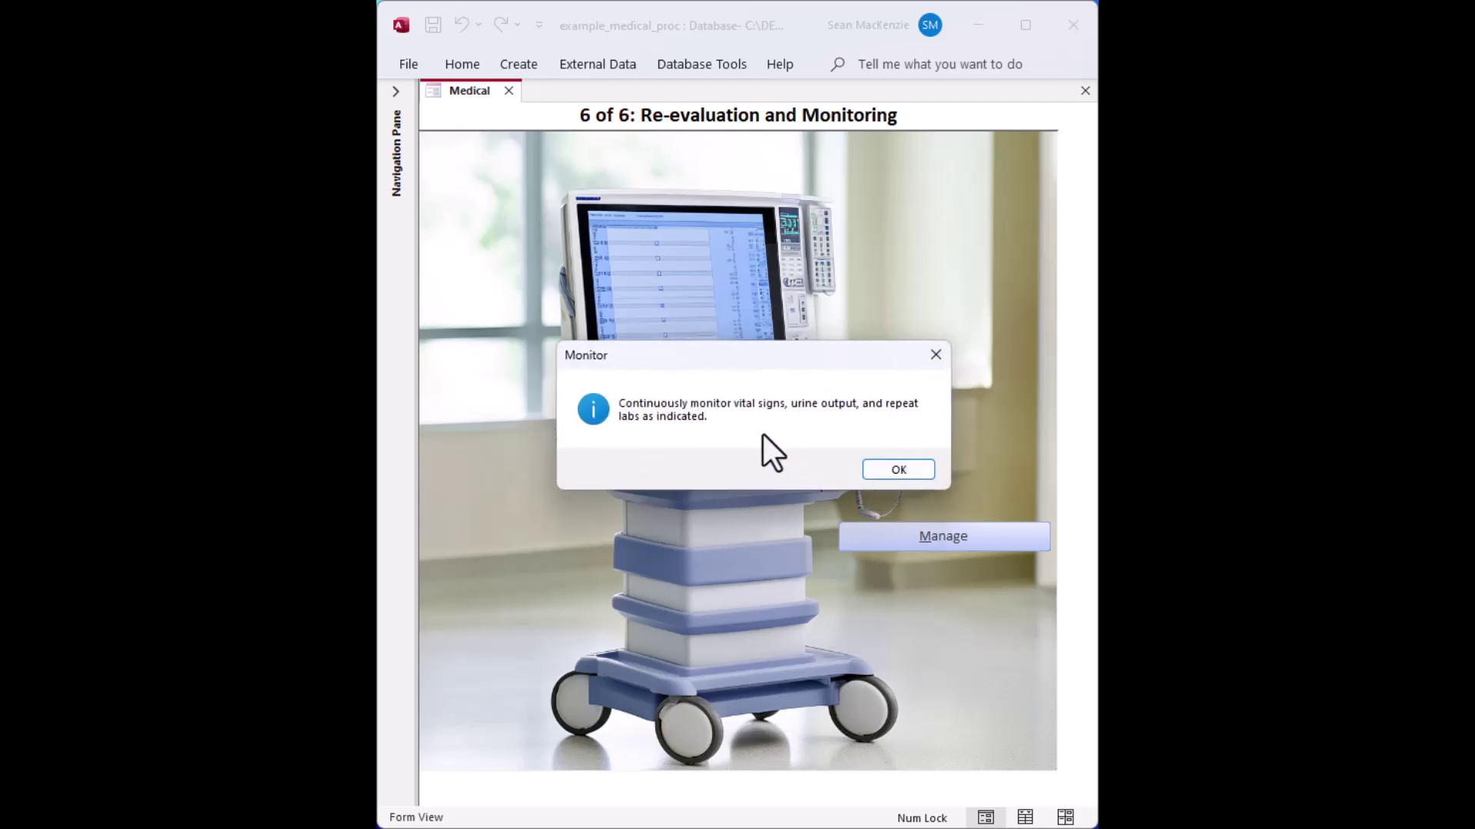
left_click(892, 469)
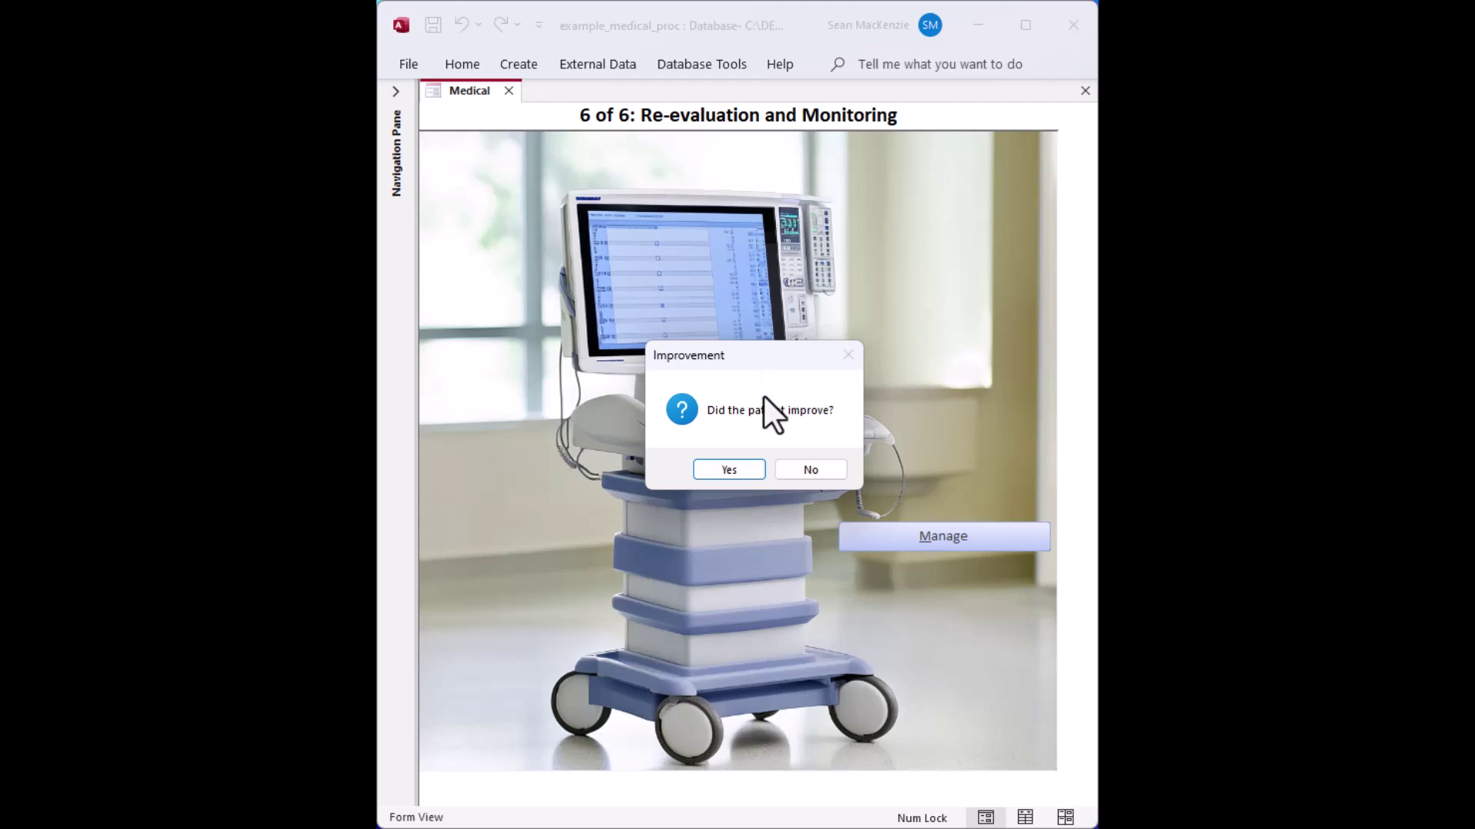
left_click(817, 470)
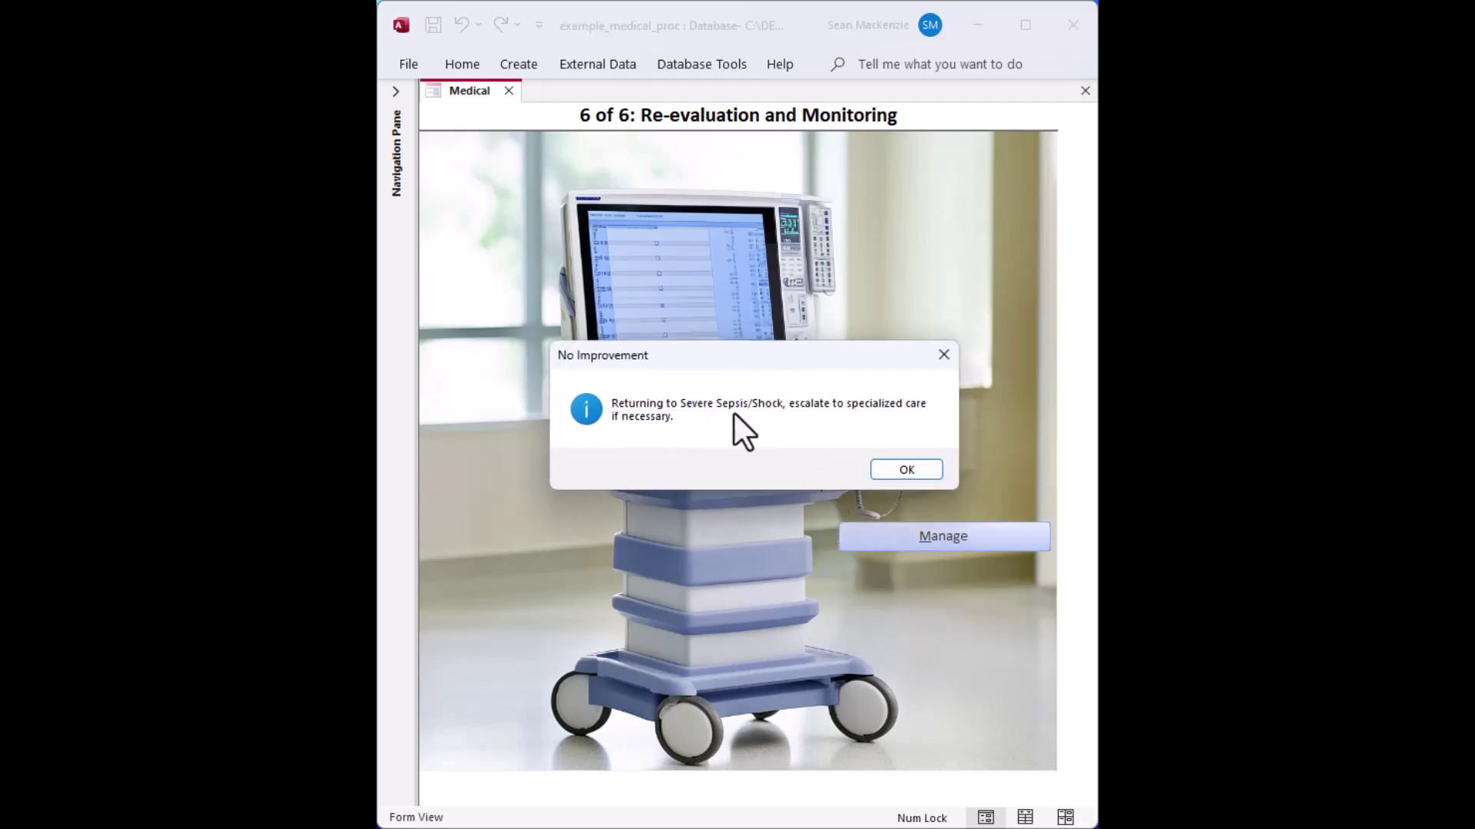
left_click(900, 468)
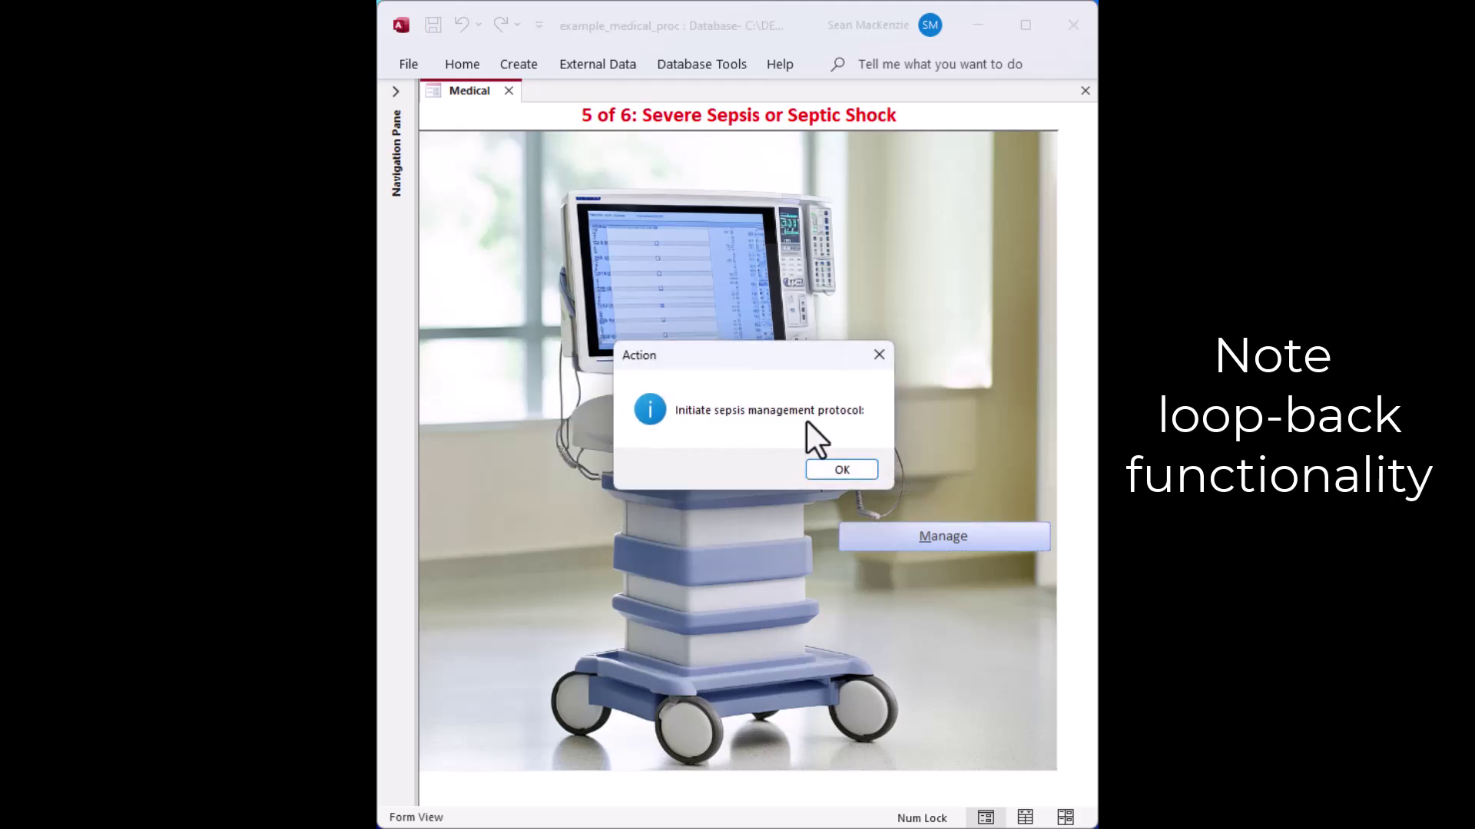
Accept fluids and antibiotics, confirm hypotension persists, accept vasopressors and lactate reminder, report patient not stabilized
left_click(841, 465)
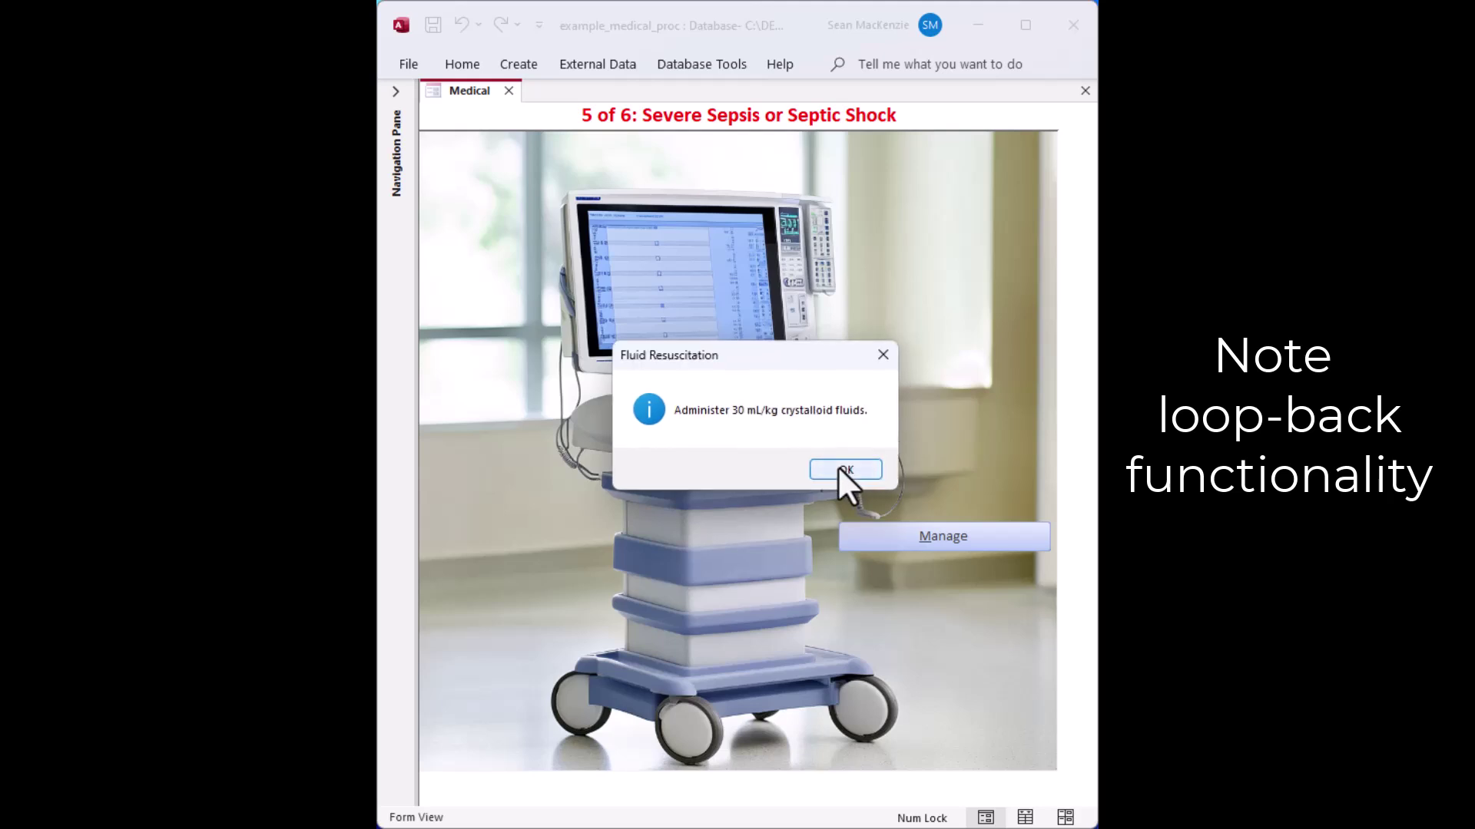
left_click(837, 469)
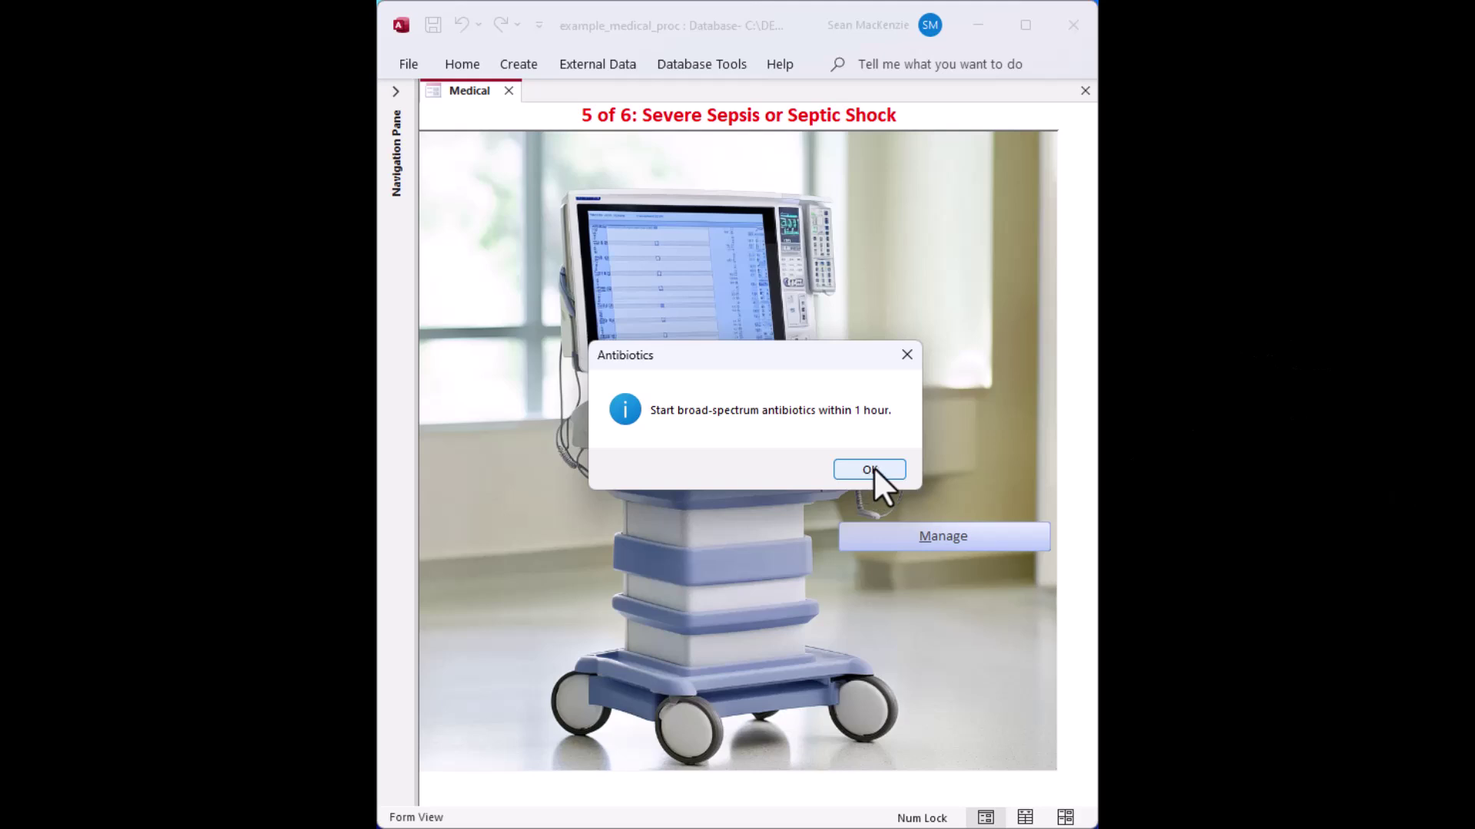
left_click(870, 468)
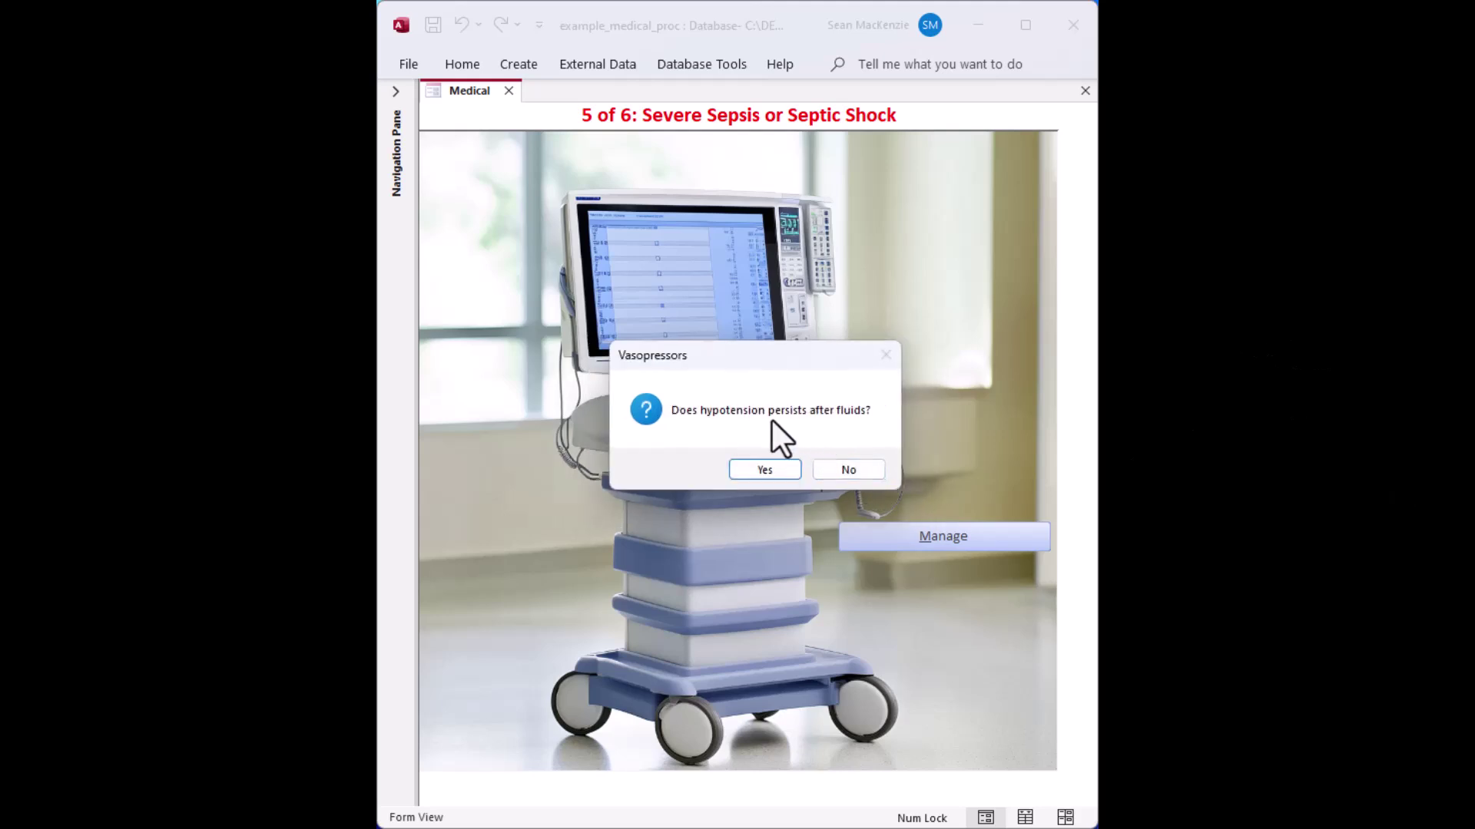
left_click(760, 466)
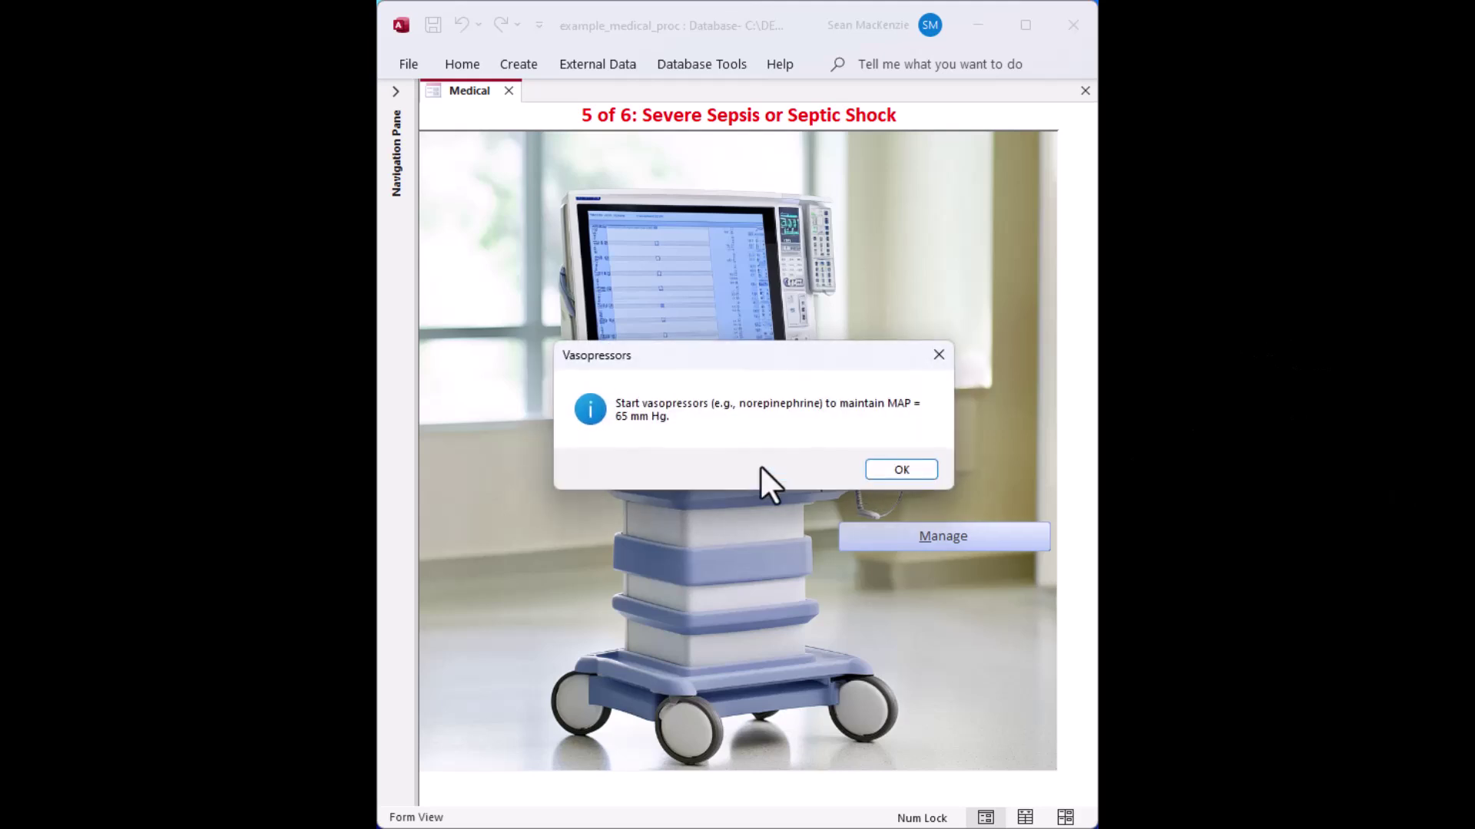
left_click(900, 469)
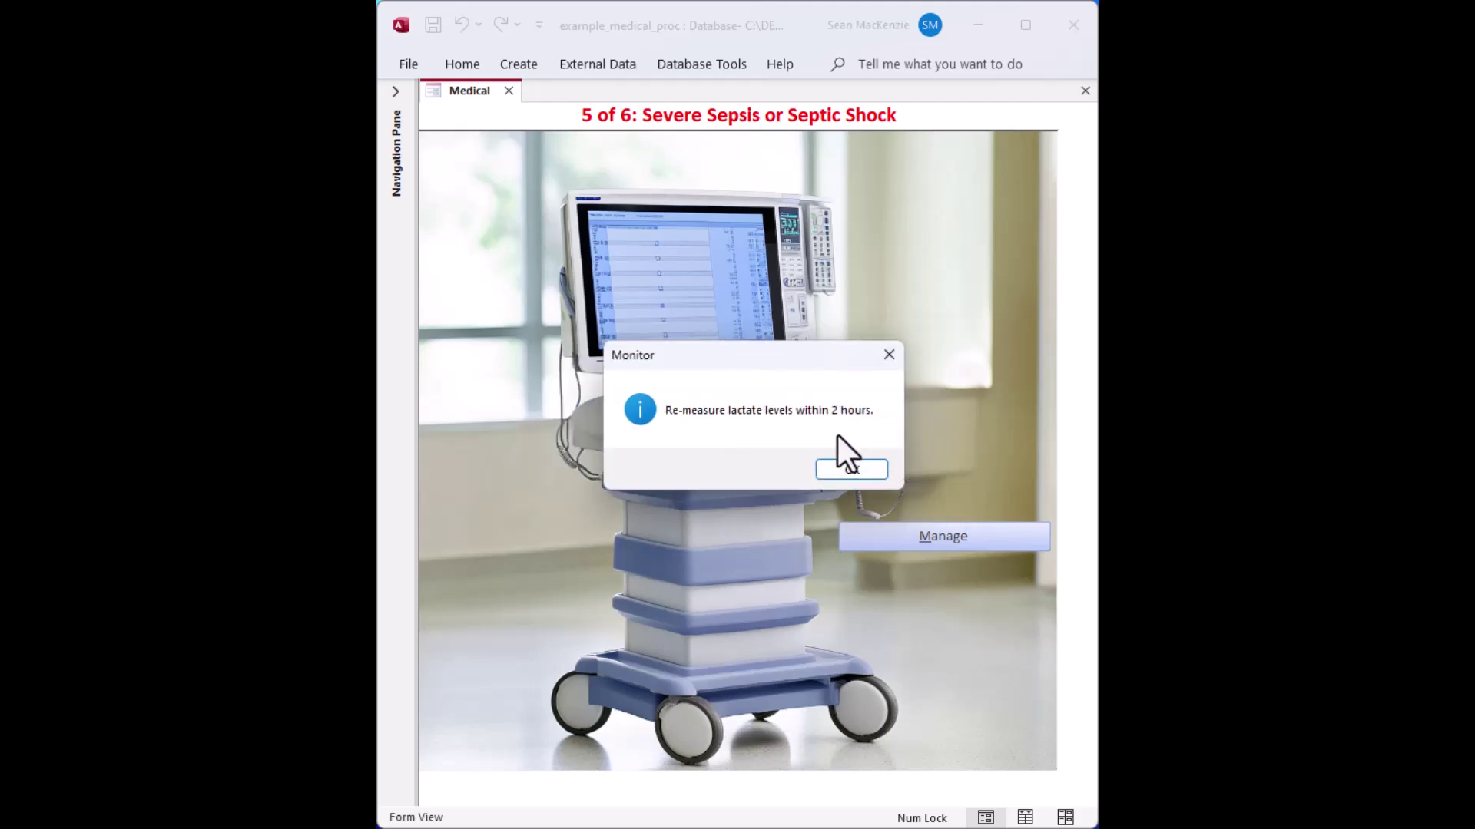
left_click(840, 467)
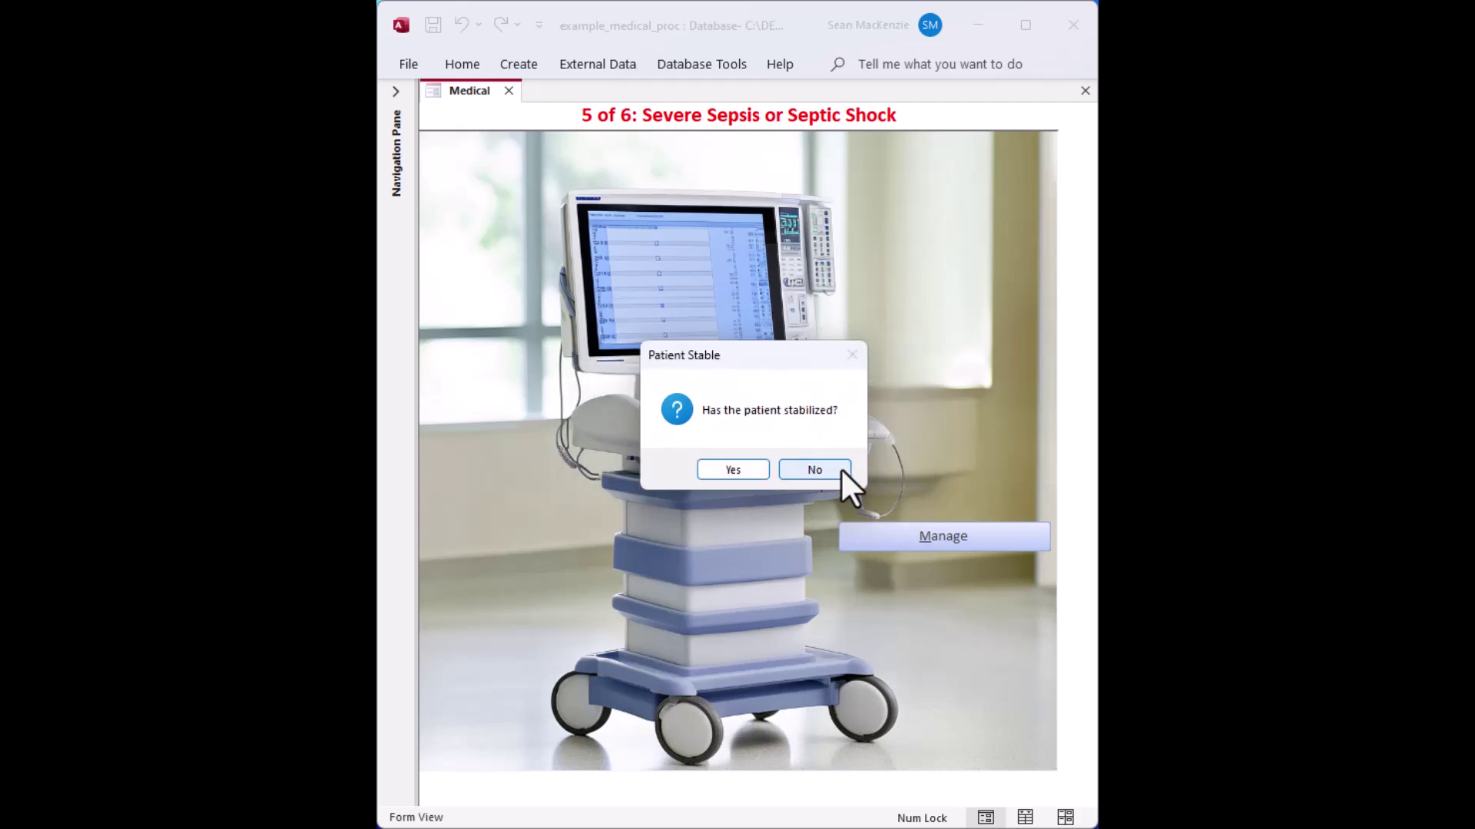
left_click(822, 468)
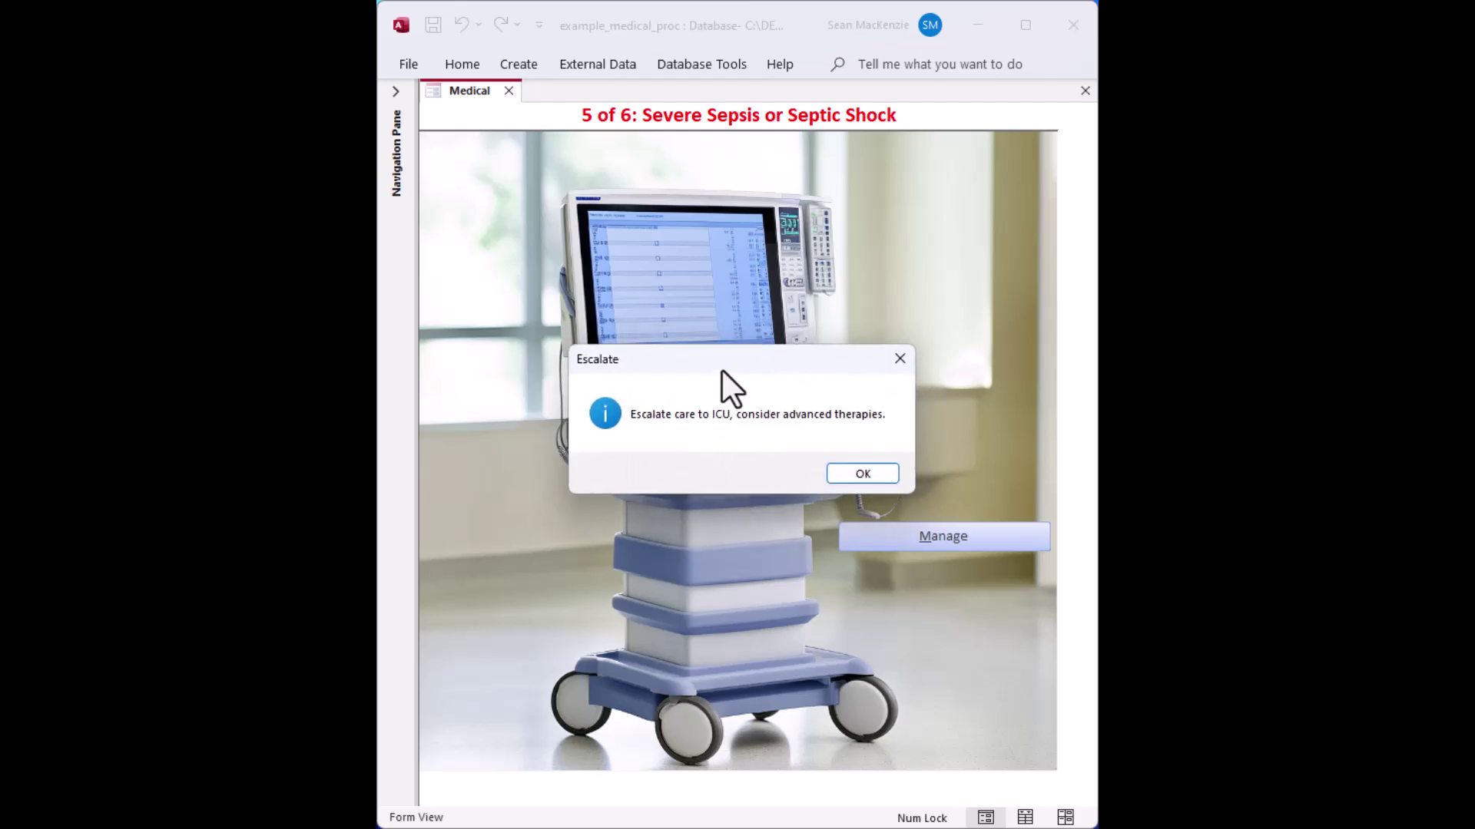
Accept the ICU escalation advice, then relaunch Sepsis Management from the regimen list
left_click(883, 493)
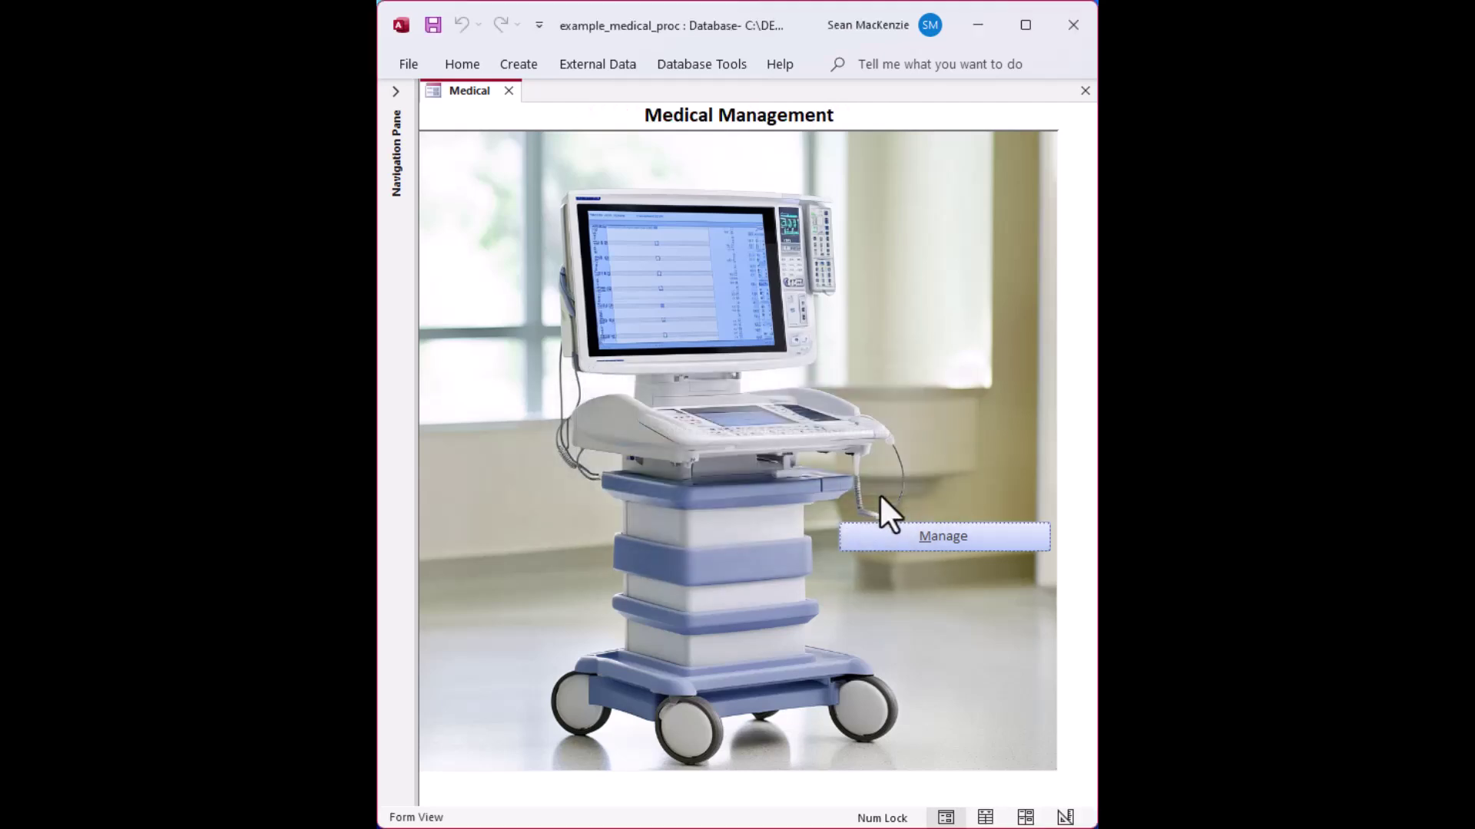
left_click(946, 537)
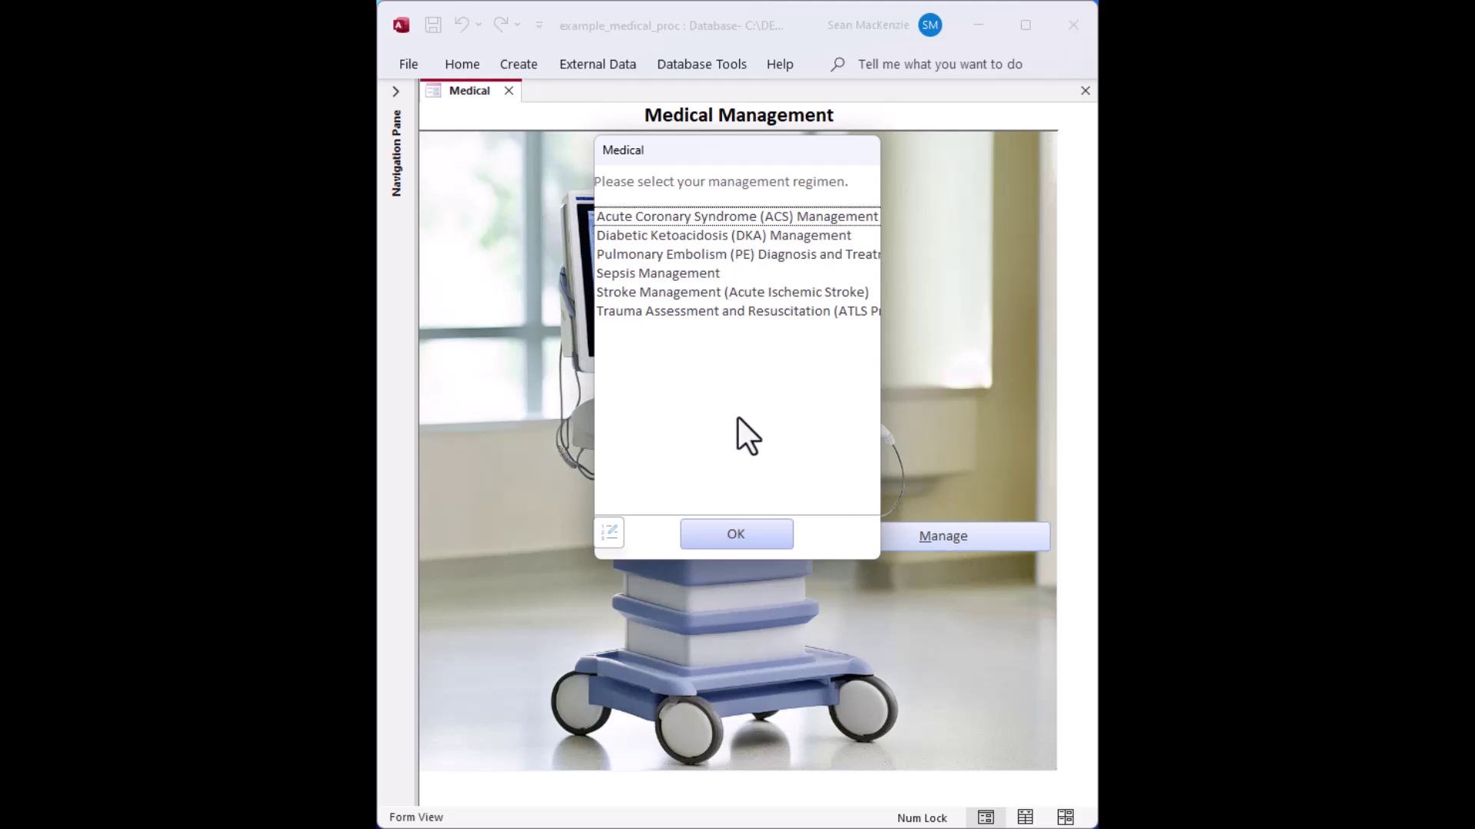
left_click(676, 275)
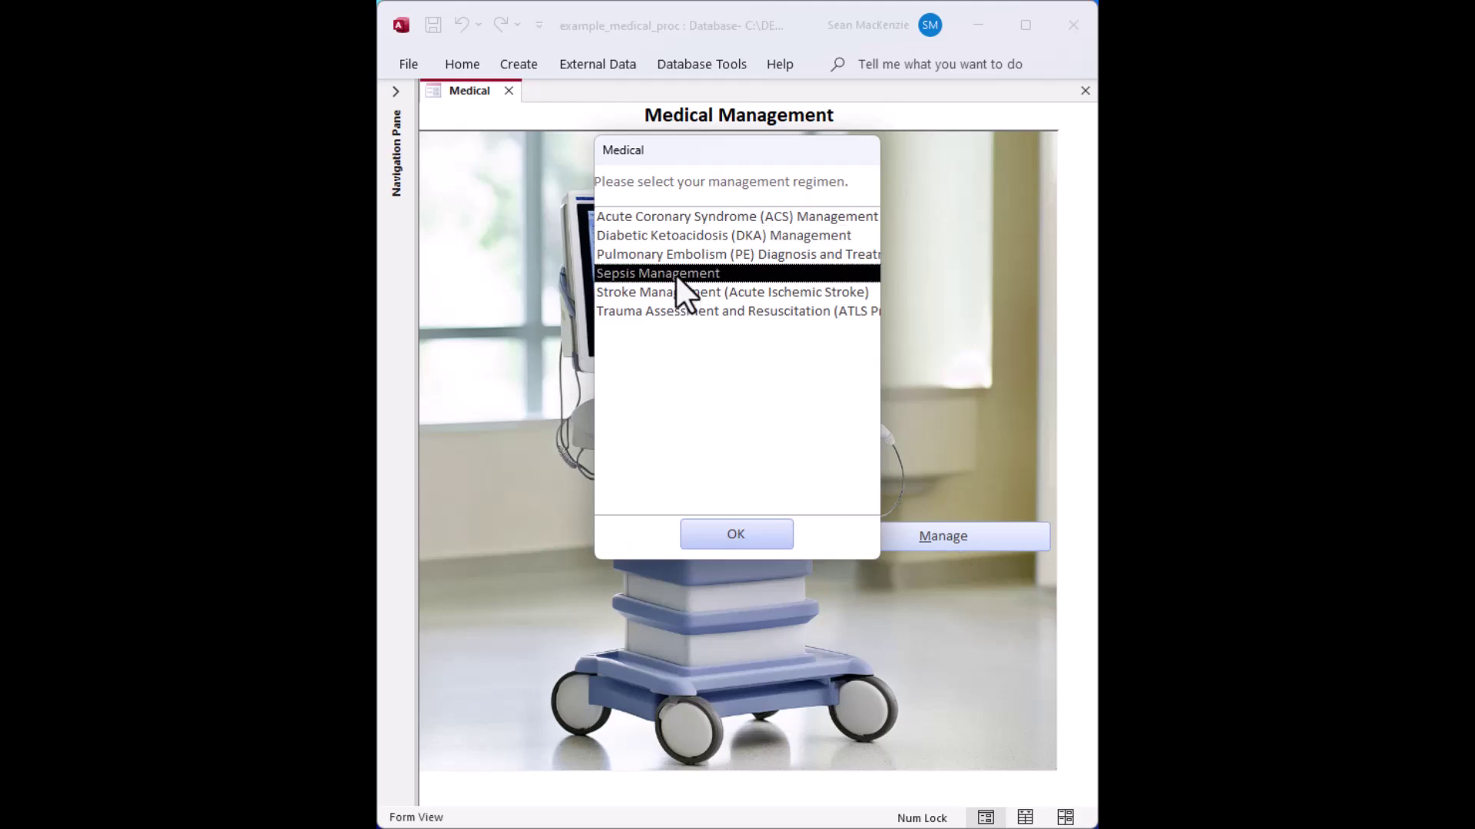
left_click(739, 530)
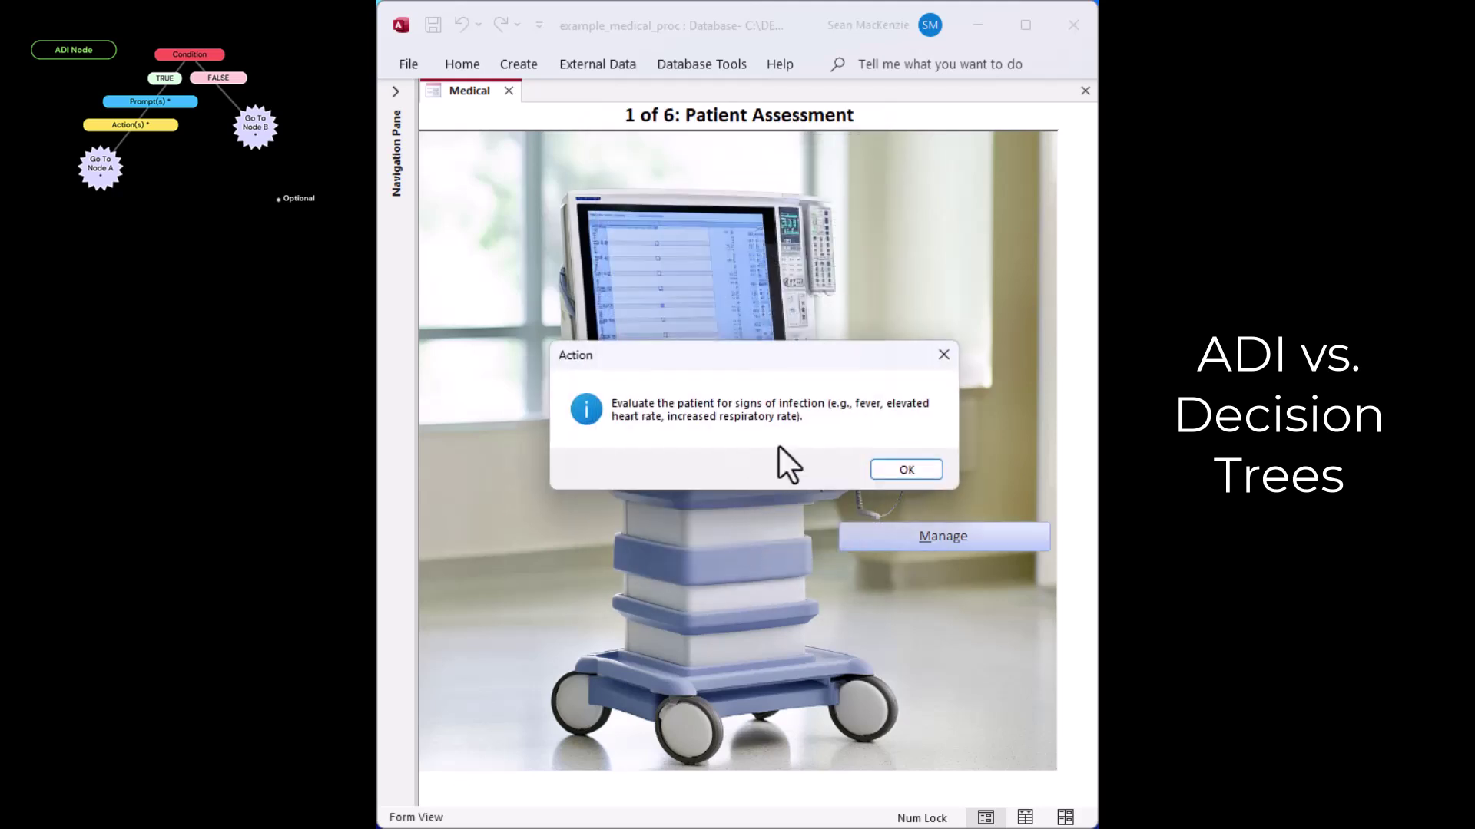
Confirm that infection is present and that lab tests are positive for infection
left_click(888, 465)
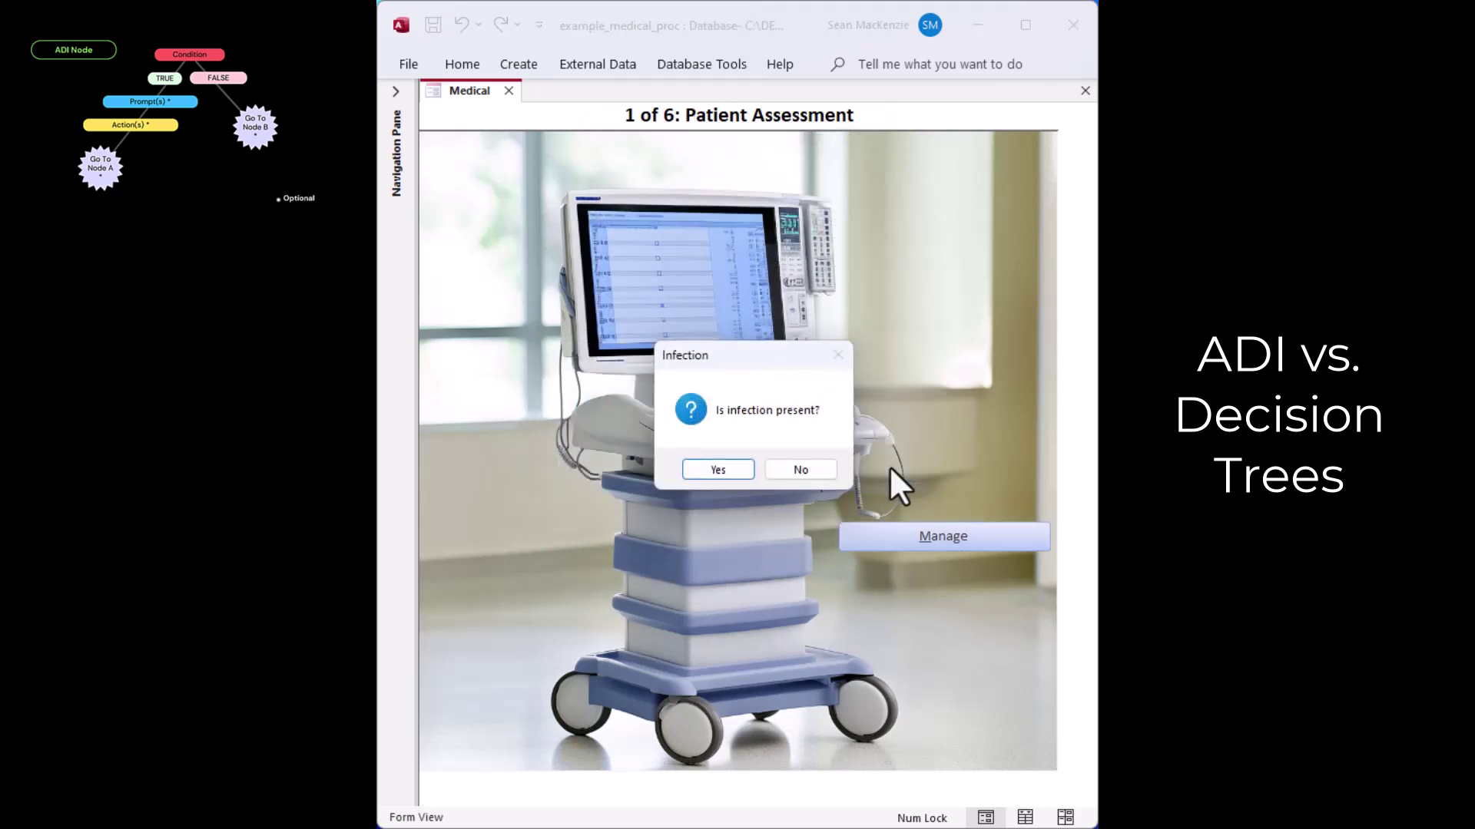
left_click(721, 468)
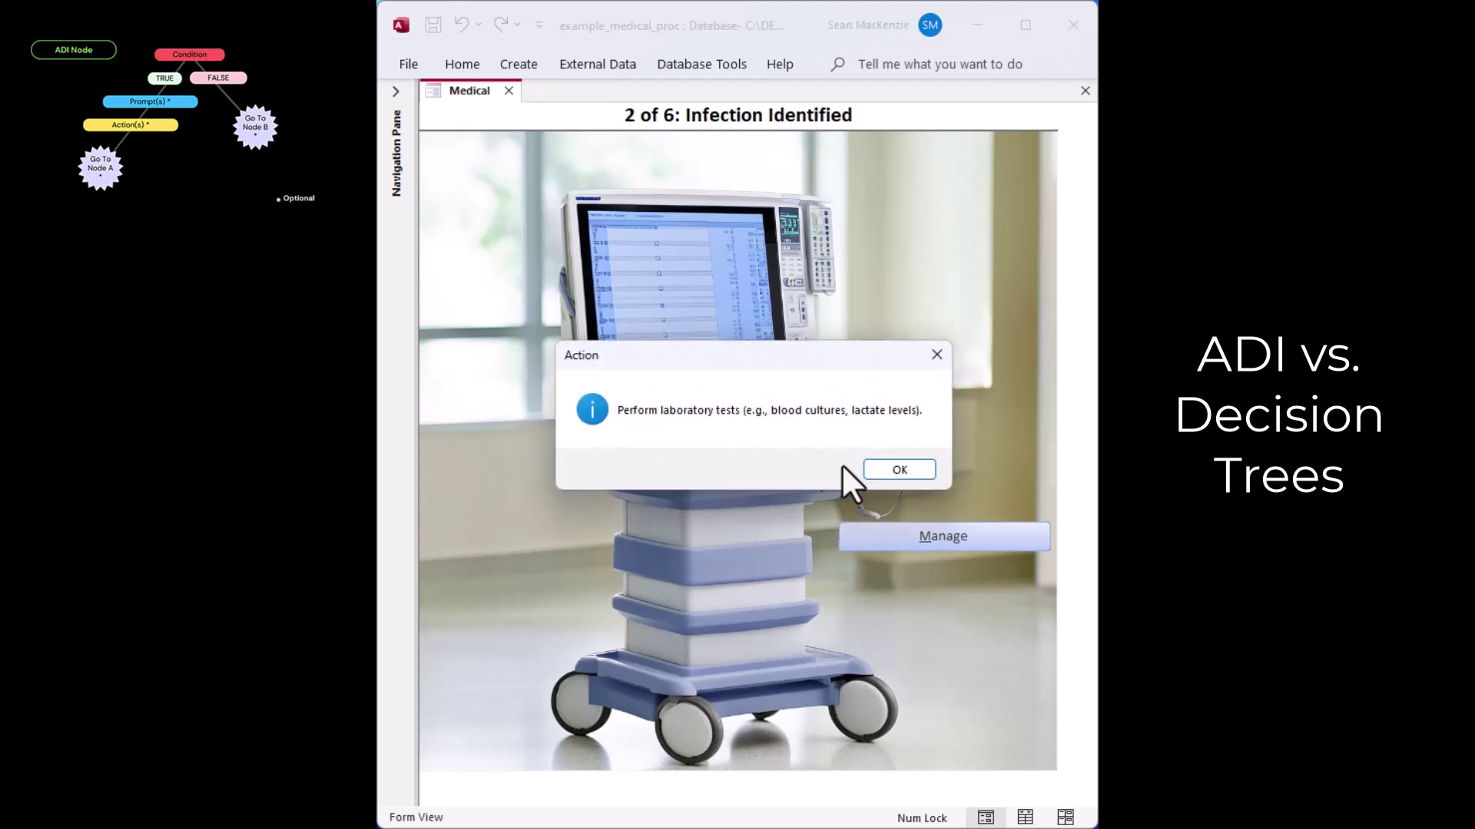
left_click(896, 468)
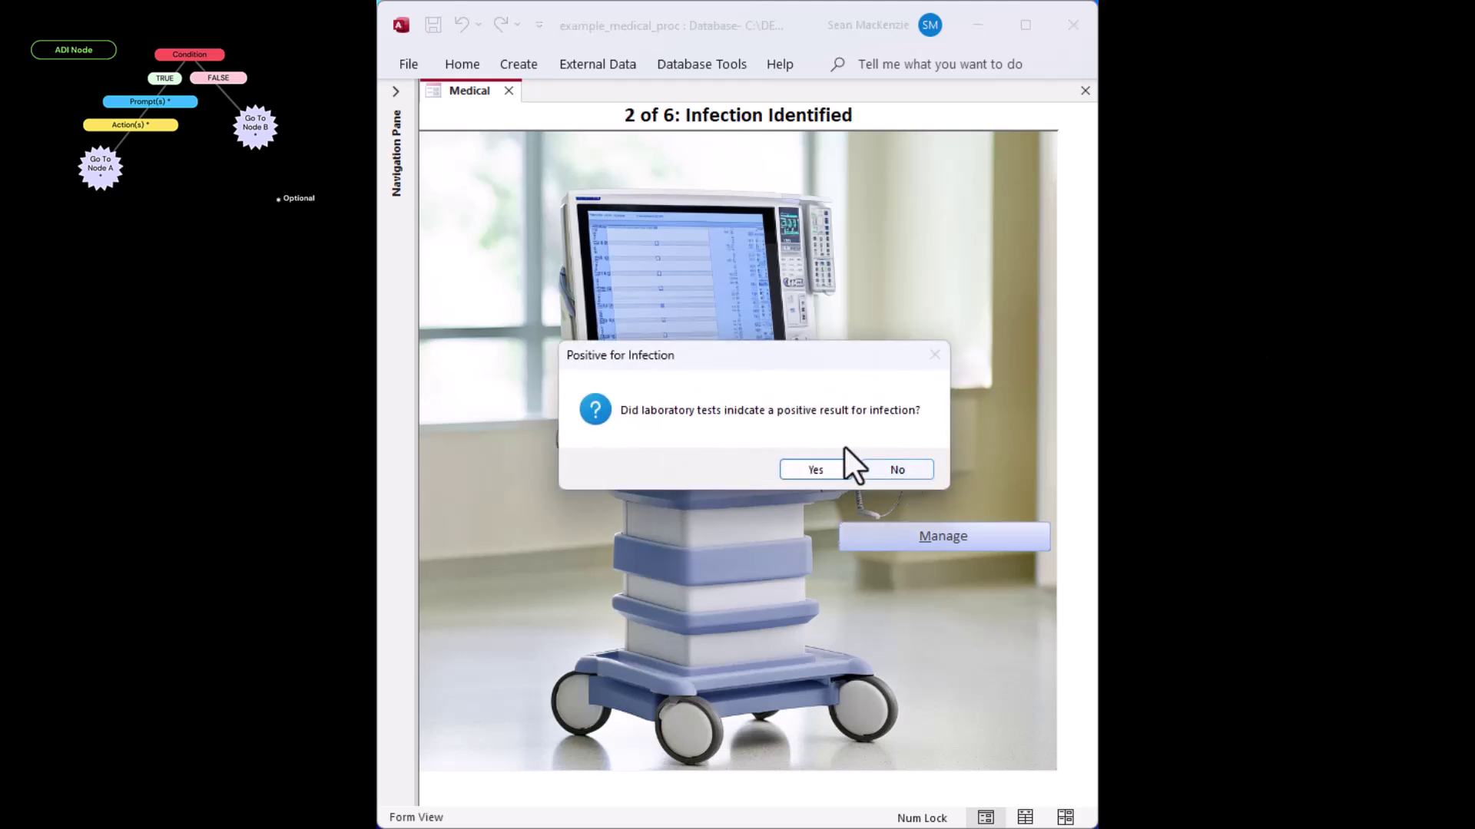
left_click(803, 471)
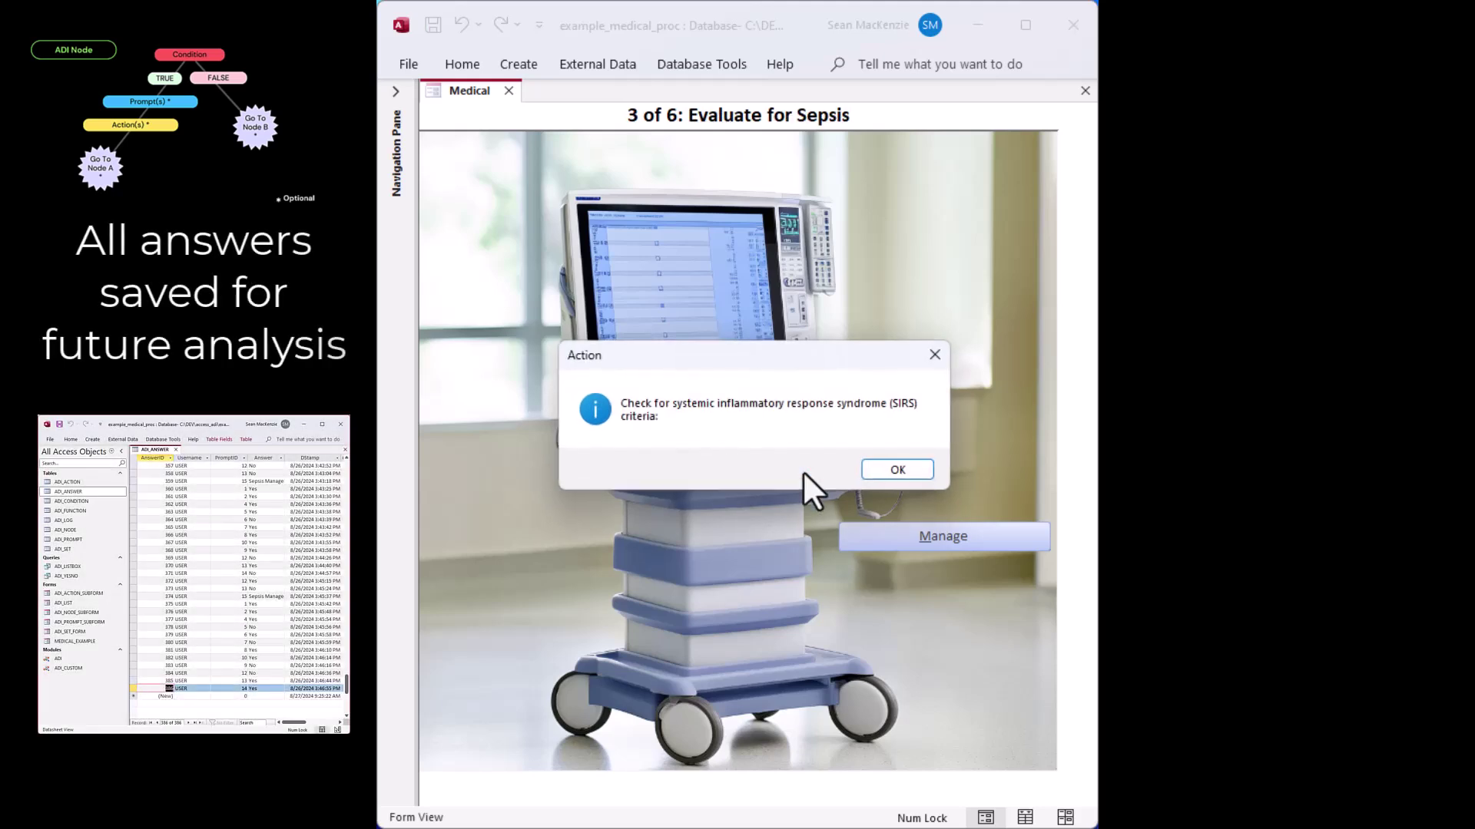
Answer Yes to the temperature, respiratory rate and WBC SIRS criteria, then accept the SIRS result
left_click(903, 468)
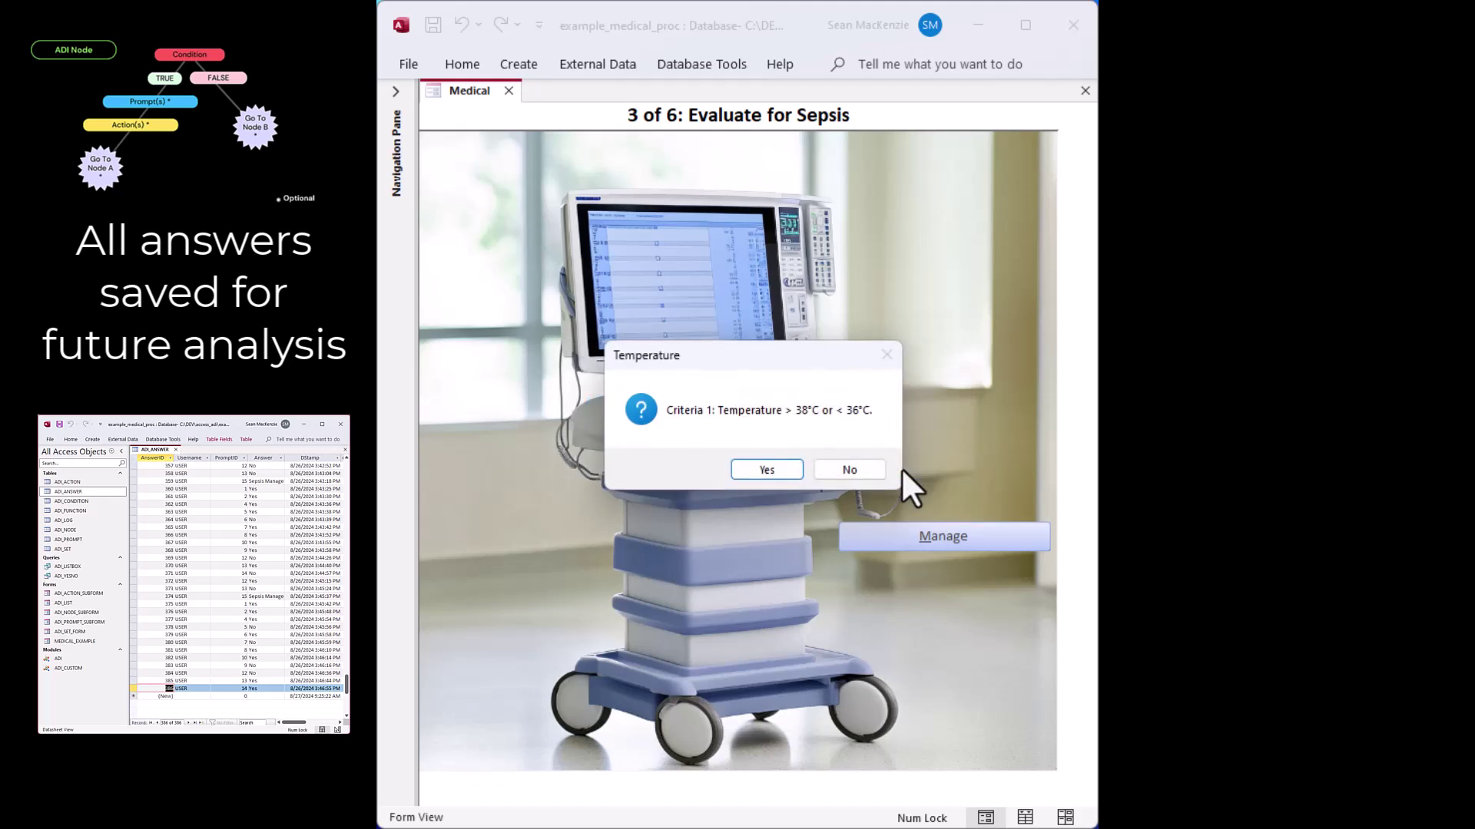
left_click(759, 470)
left_click(817, 466)
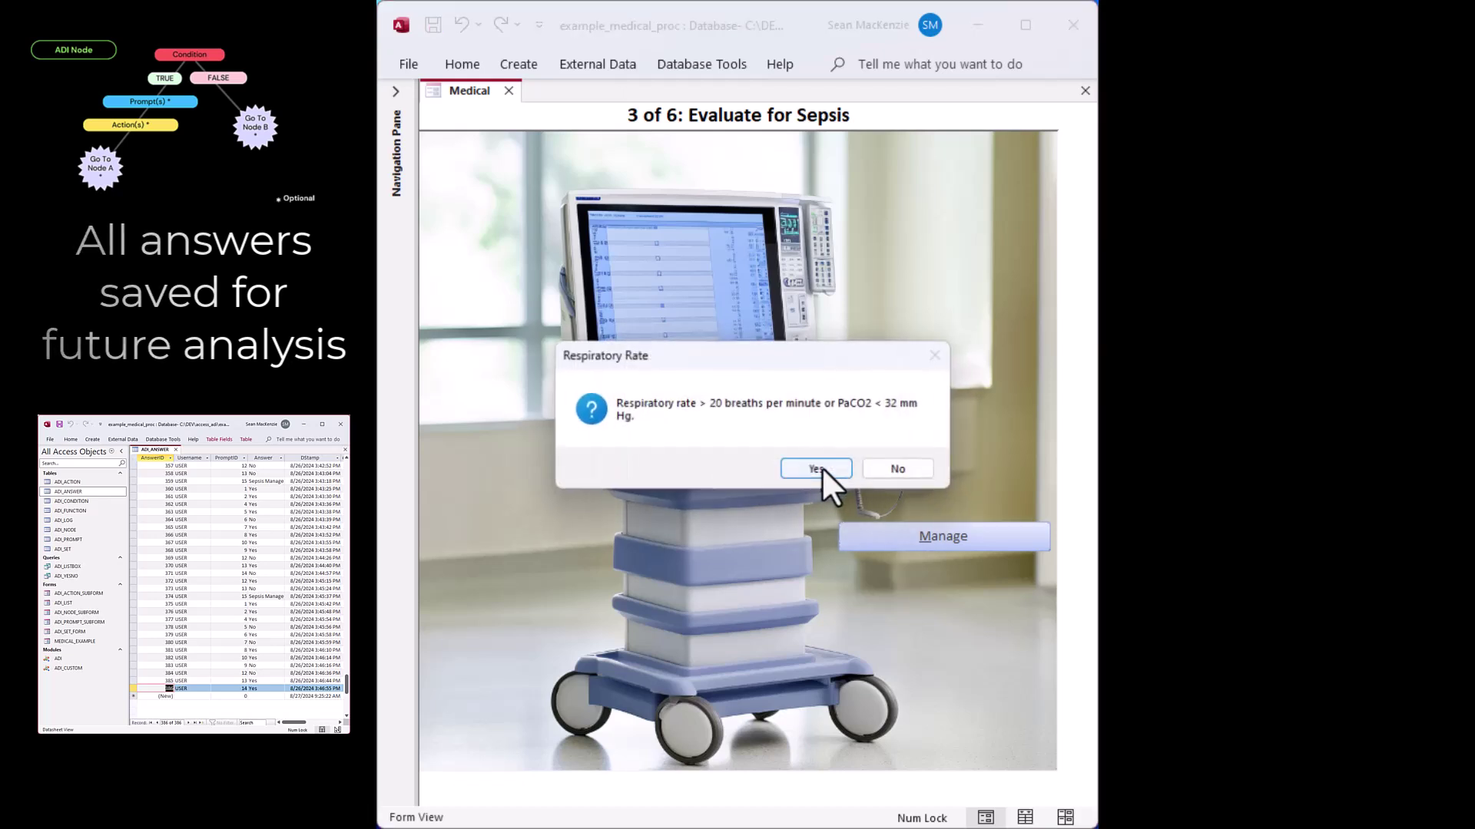
left_click(811, 469)
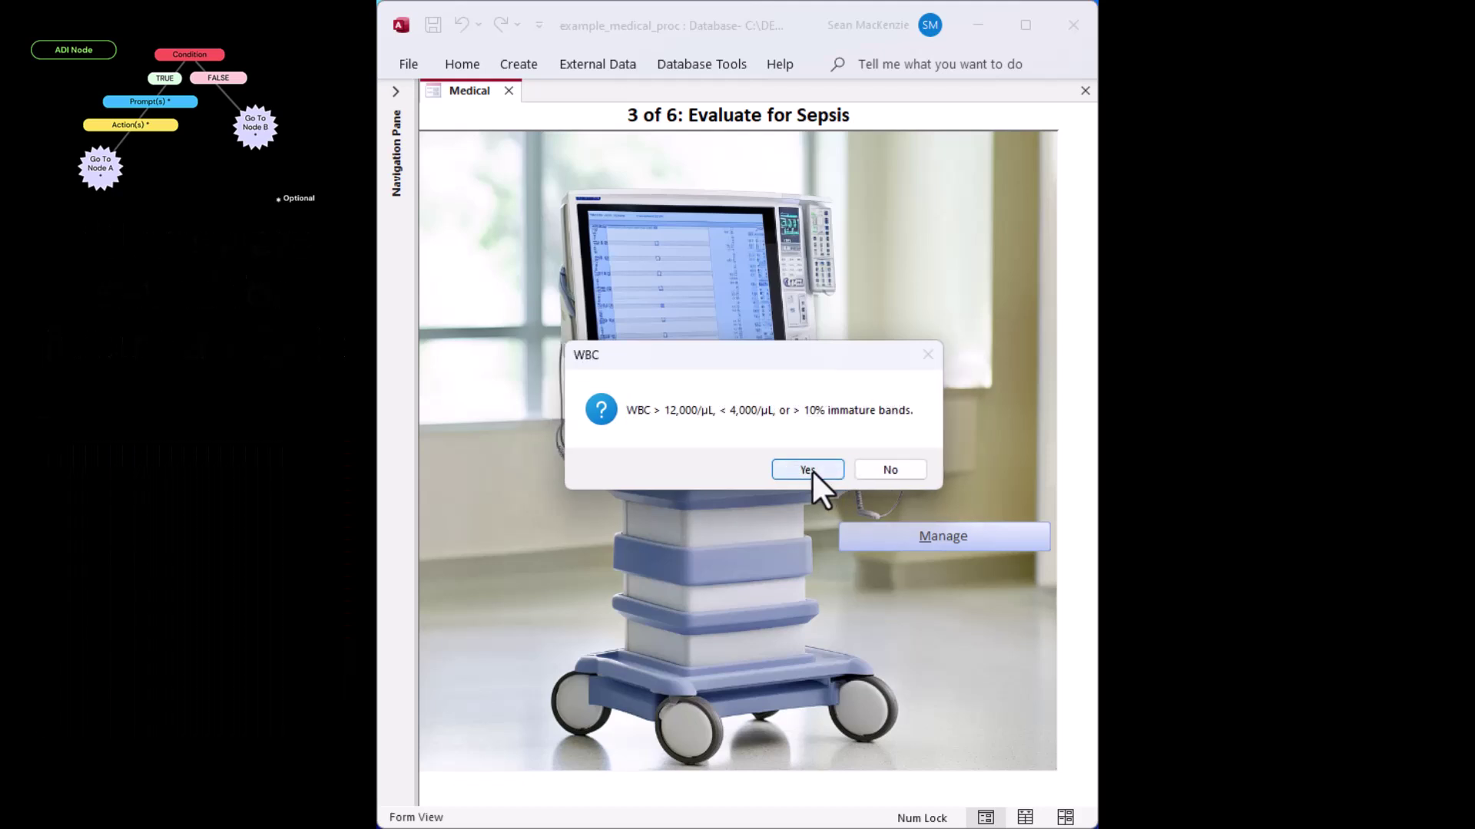
left_click(887, 468)
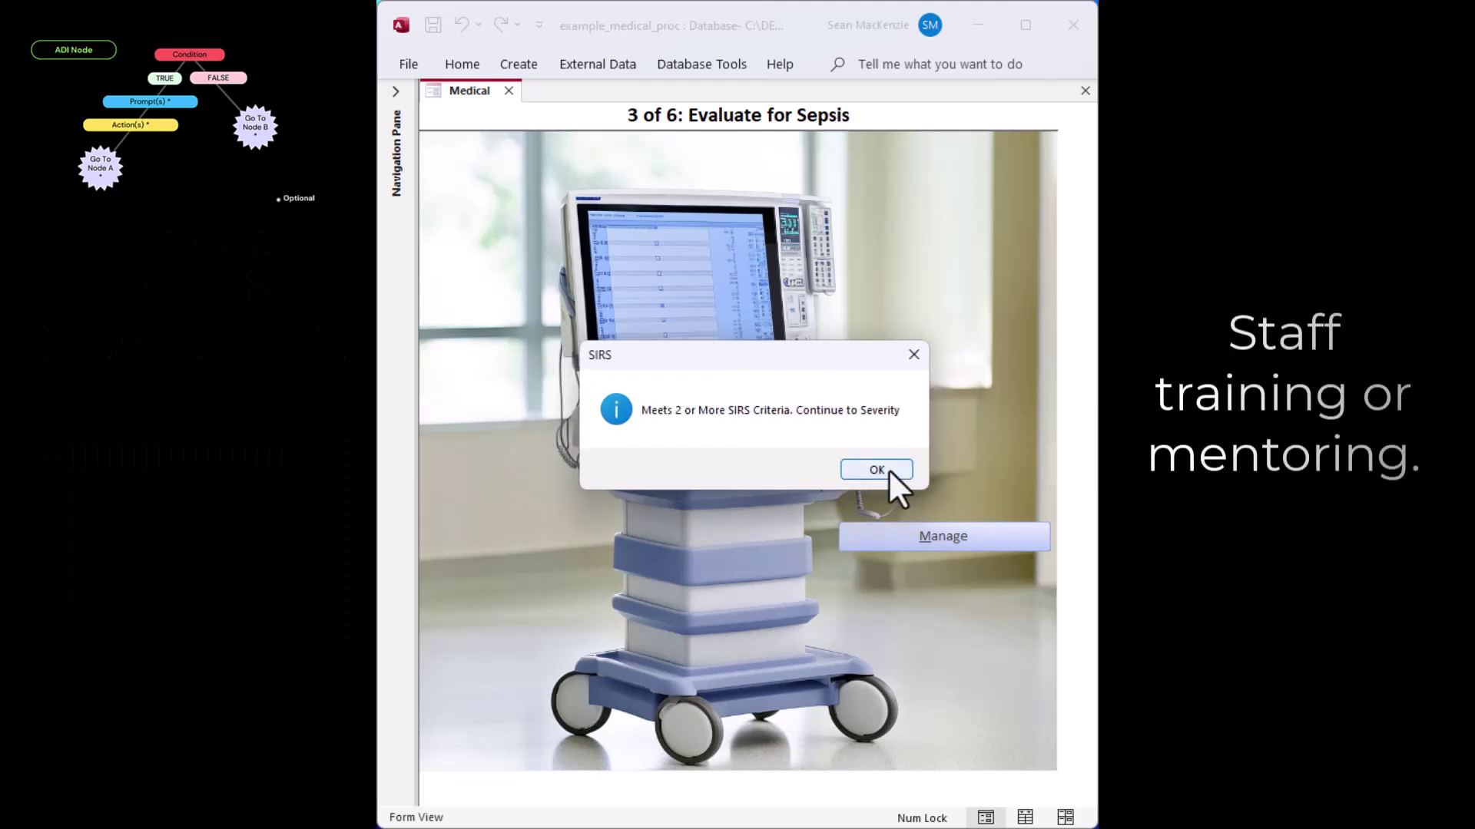
left_click(877, 470)
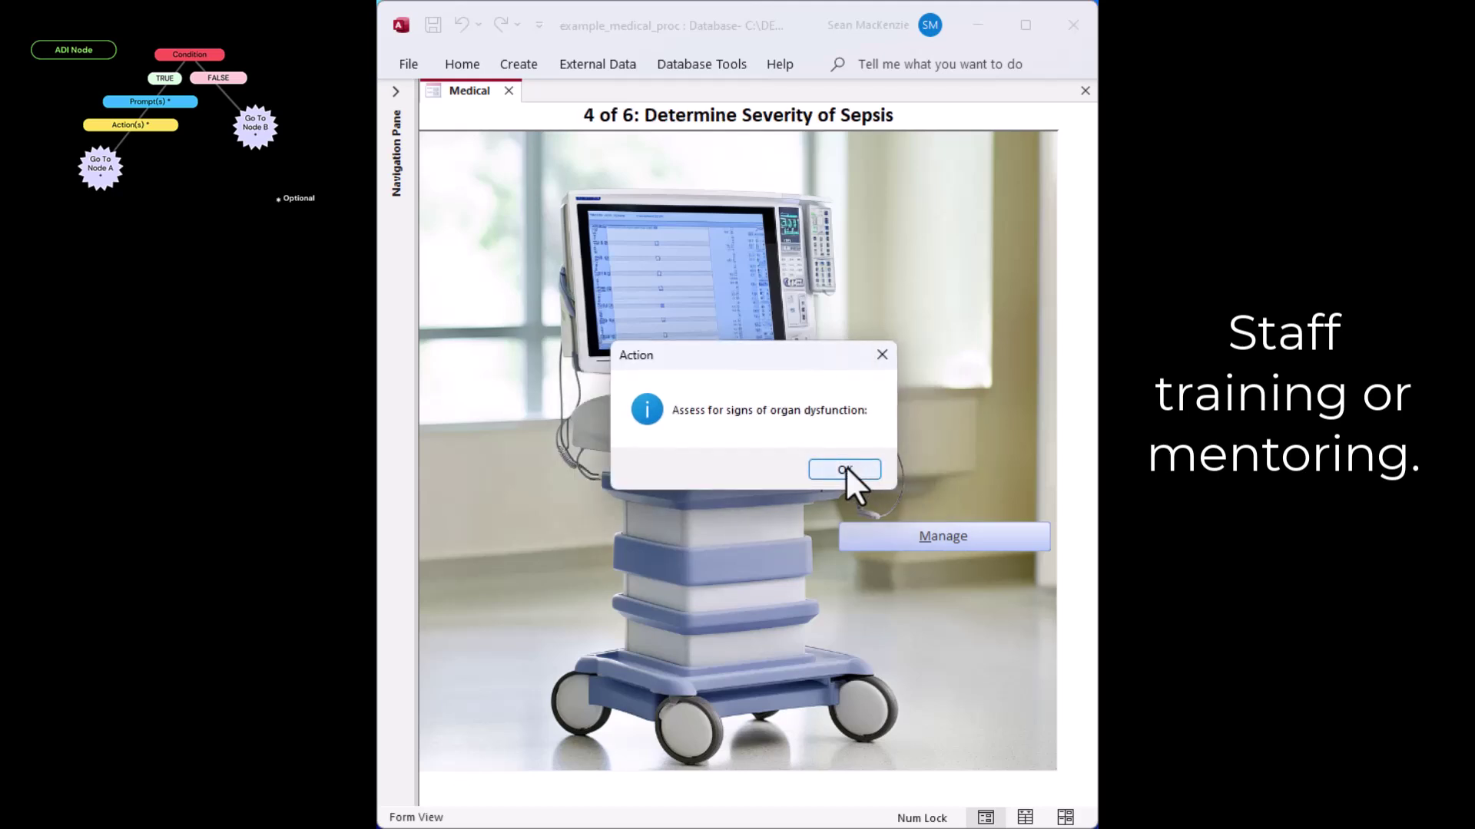
Report hypotension and elevated lactate present with no altered mental status, then accept organ dysfunction
left_click(845, 469)
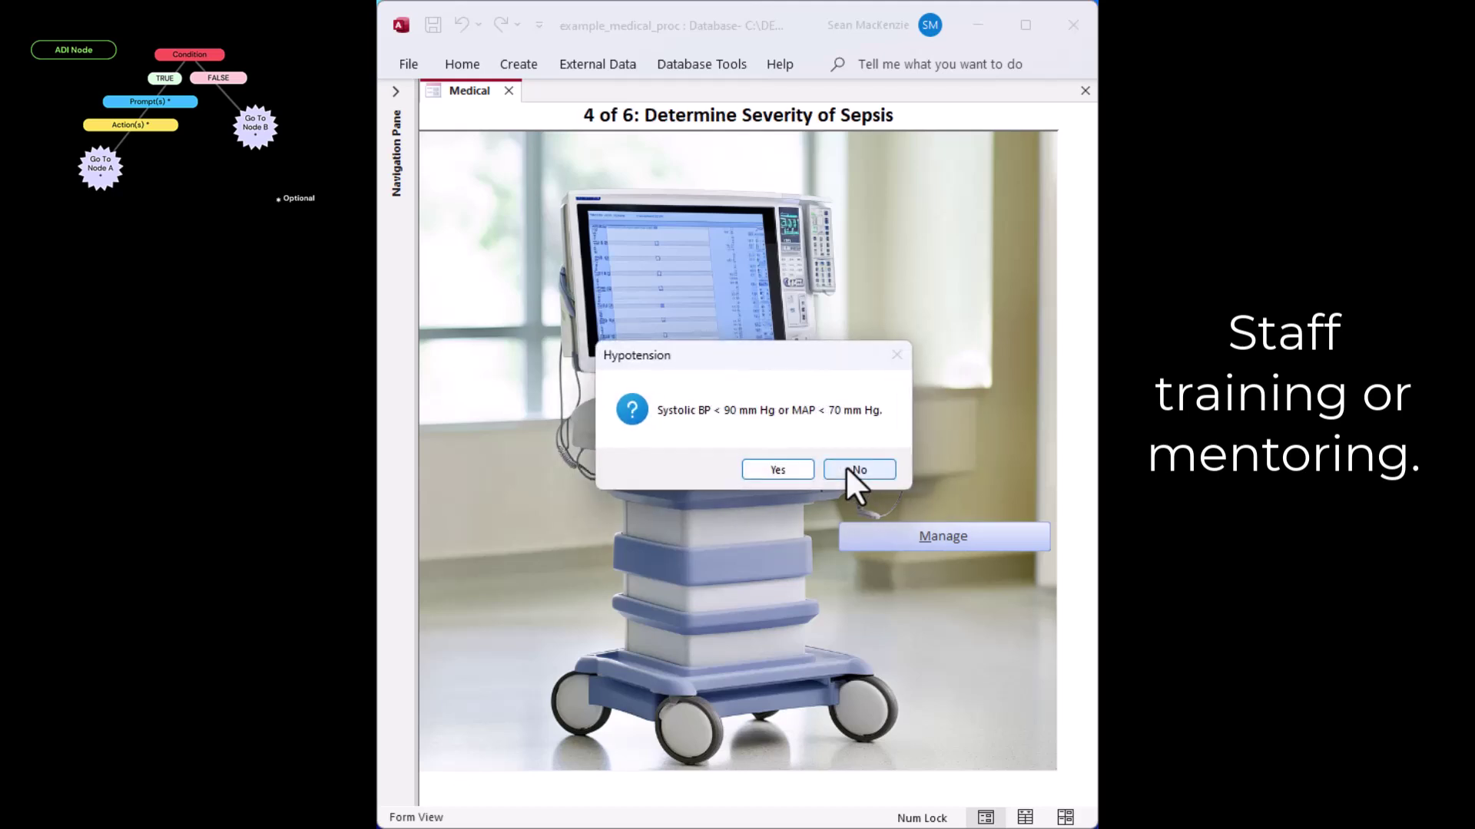
left_click(777, 467)
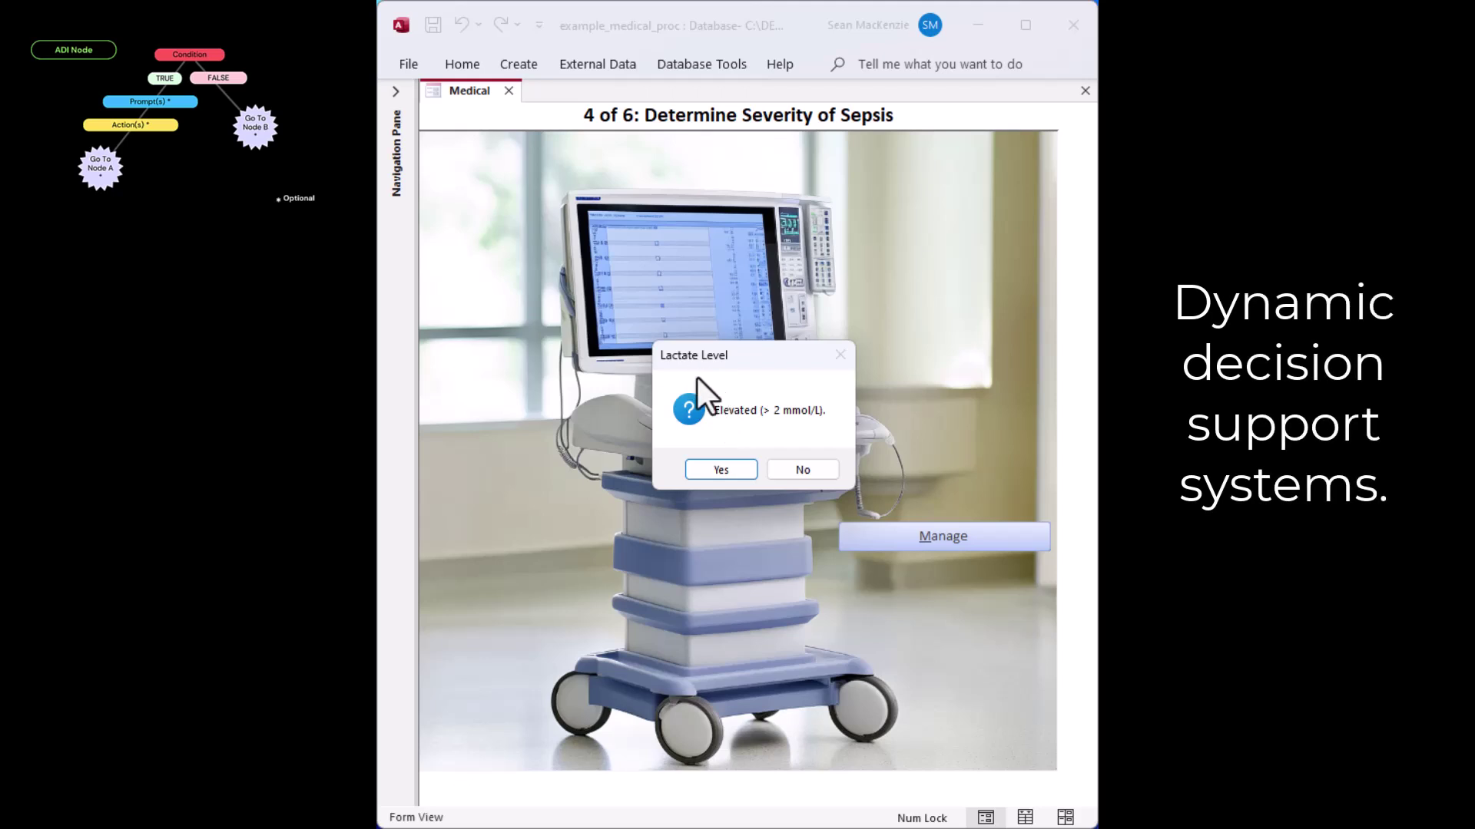
left_click(739, 467)
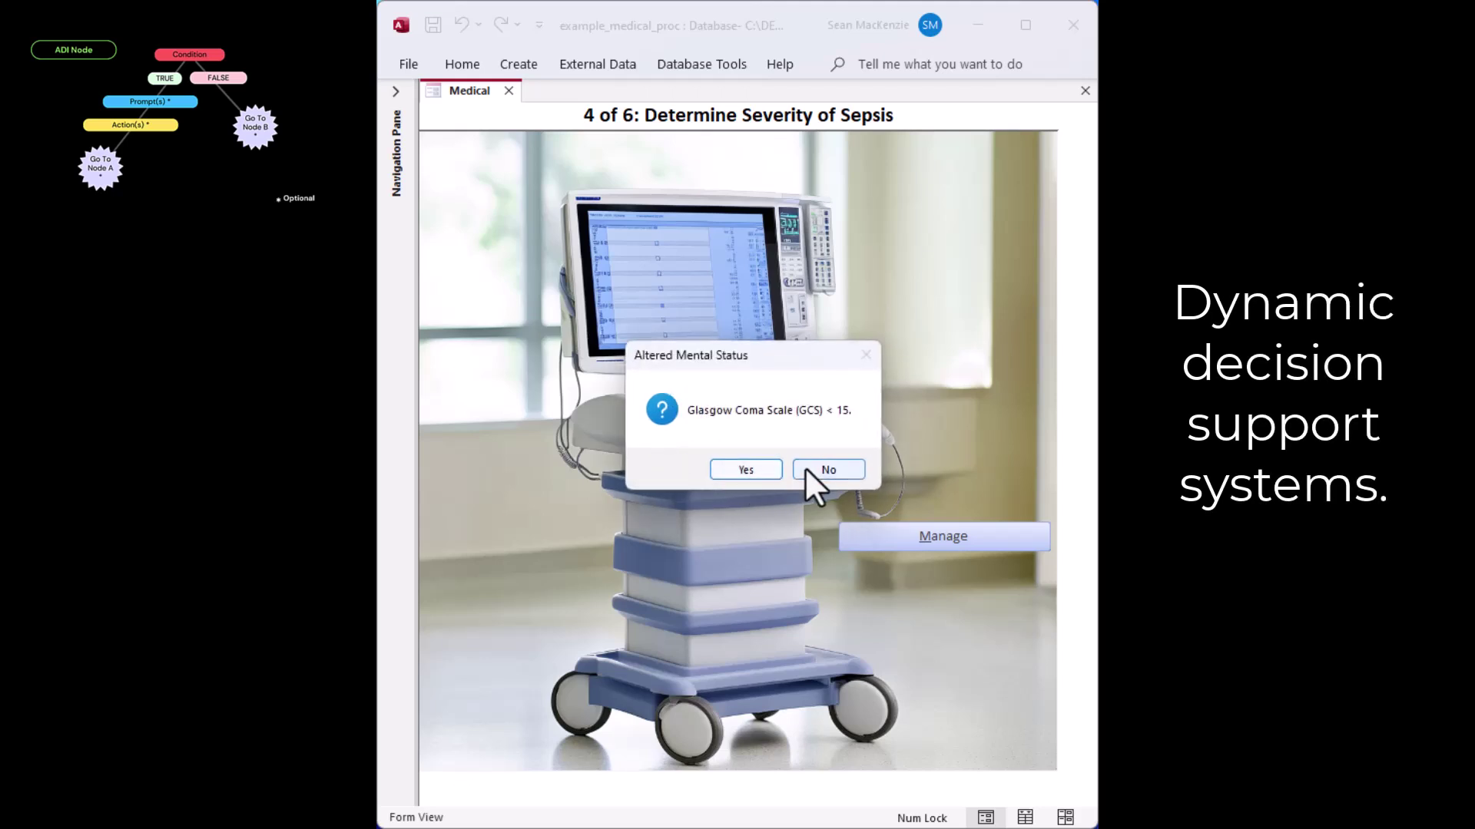
left_click(826, 467)
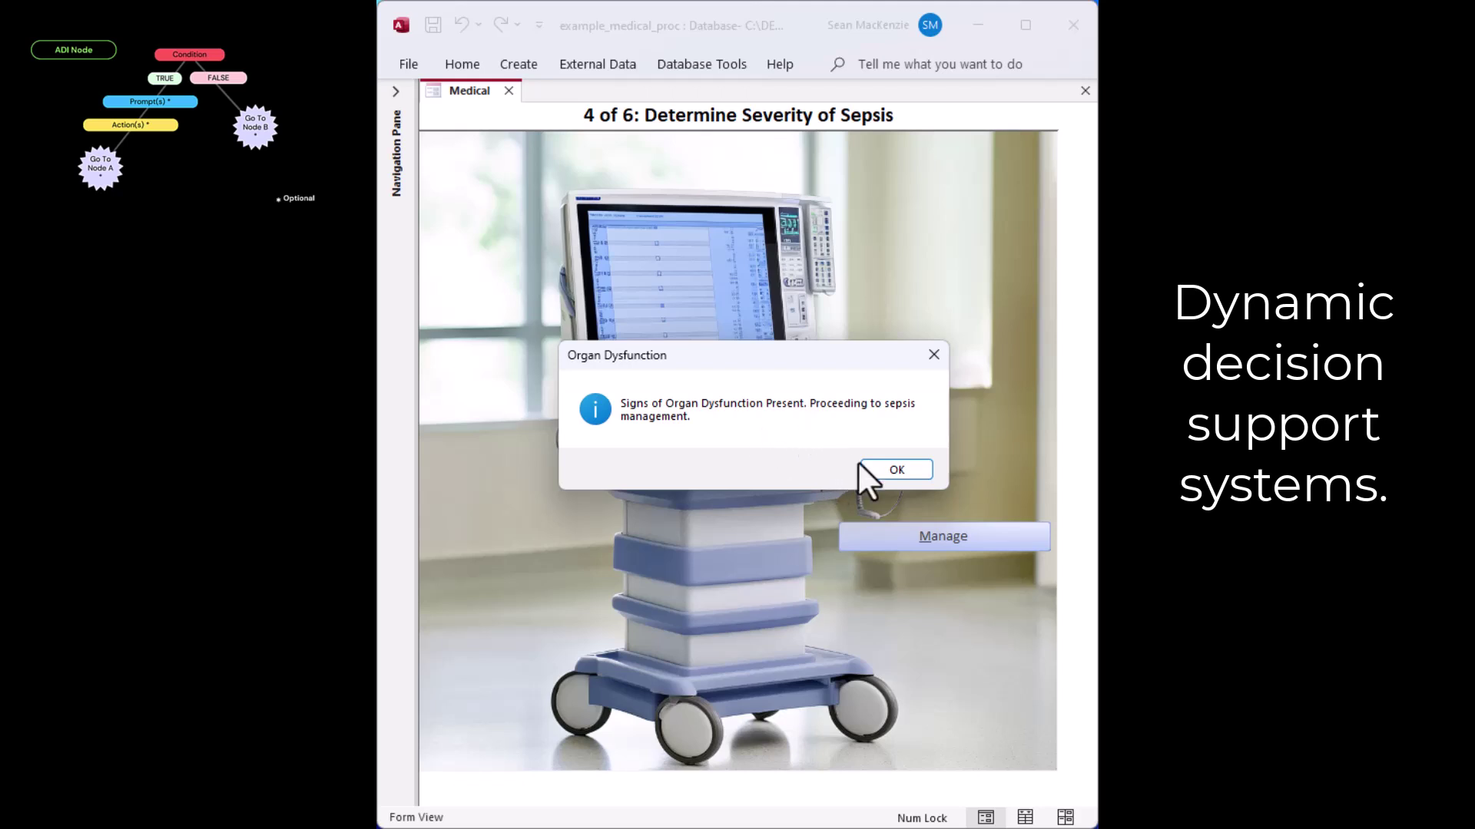
left_click(897, 468)
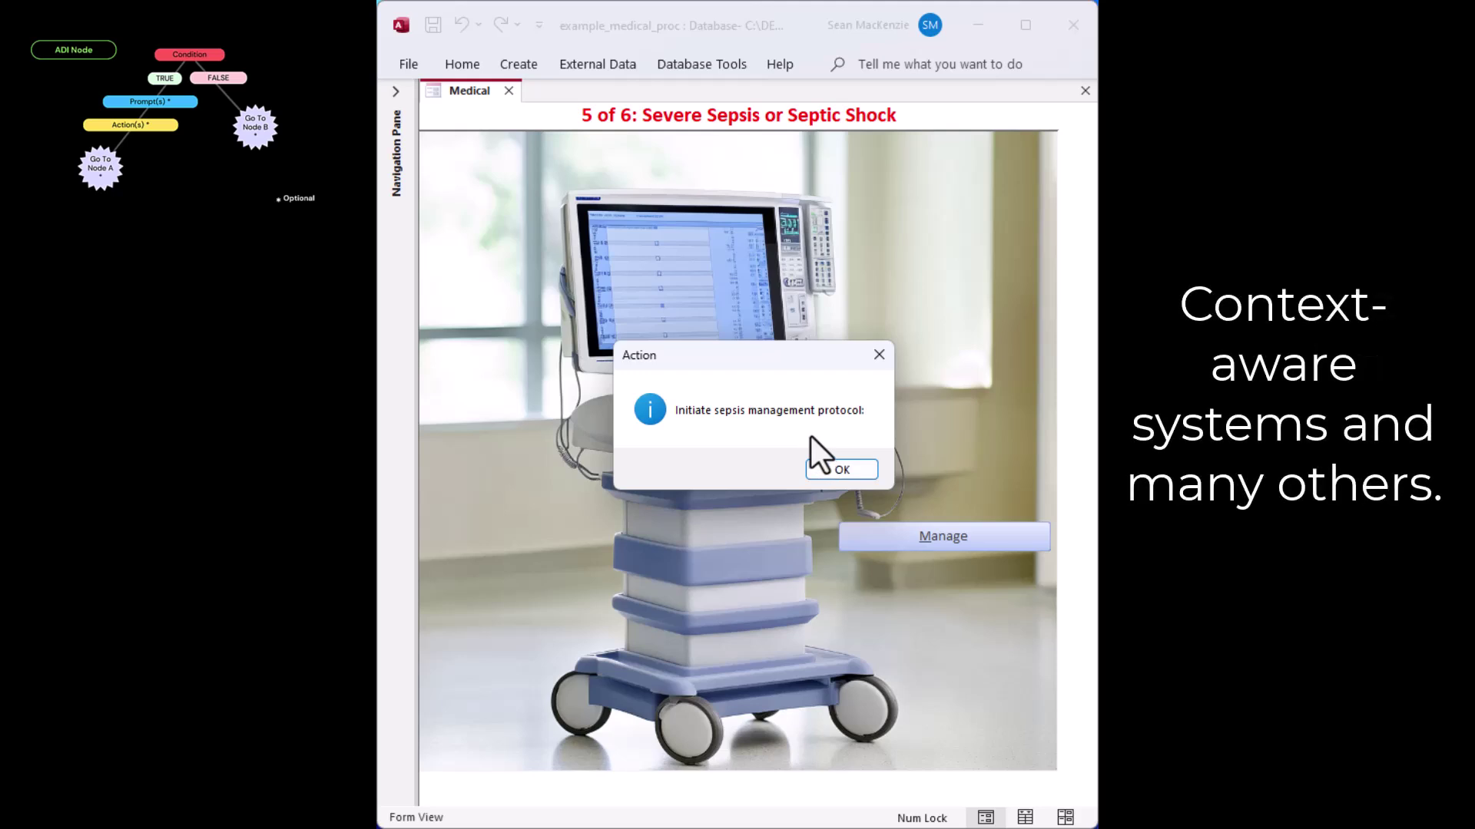
Accept the fluid resuscitation and antibiotics instructions, then answer the vasopressor and patient-stability questions
left_click(840, 464)
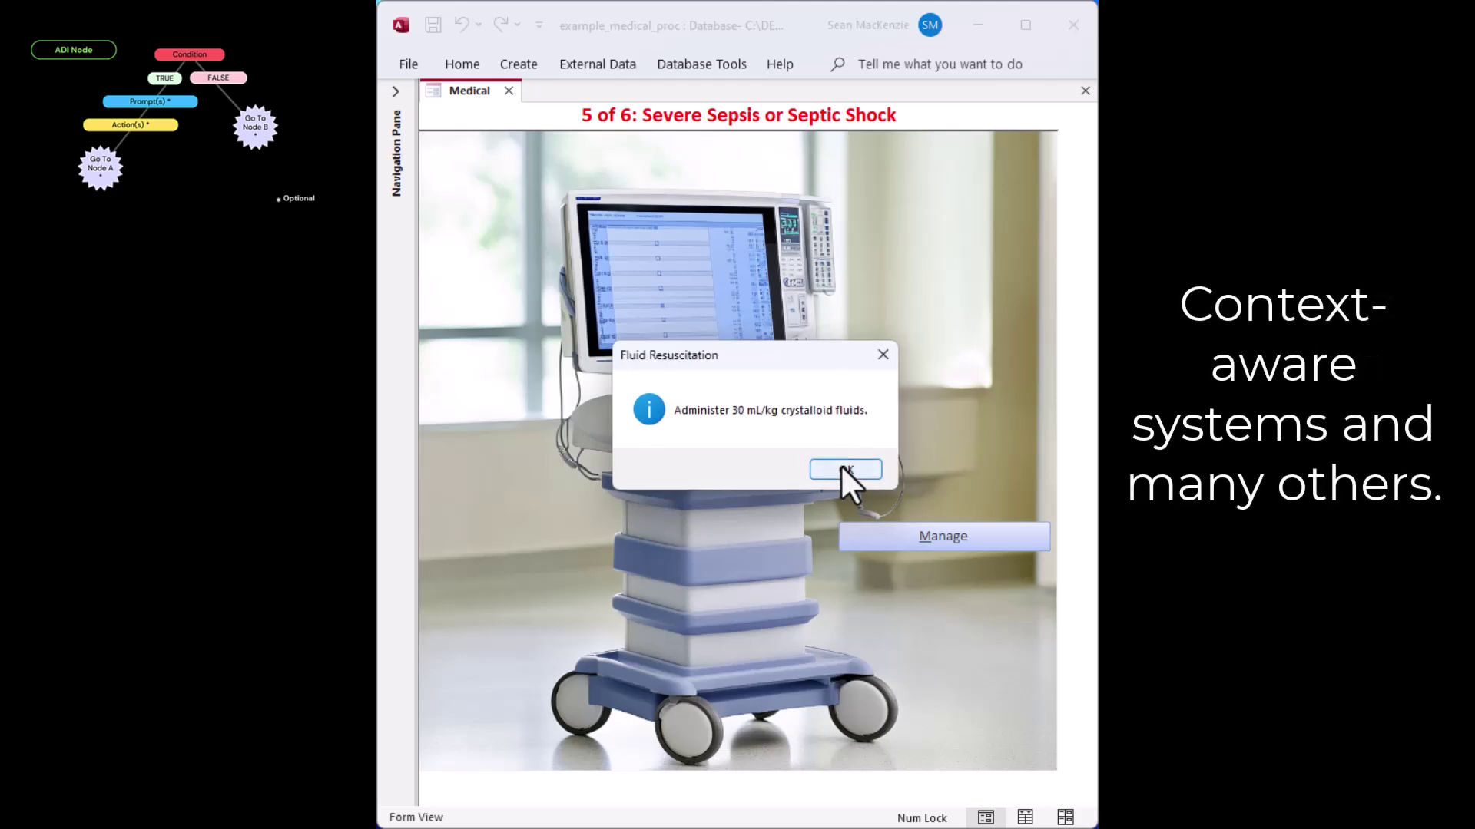
left_click(842, 468)
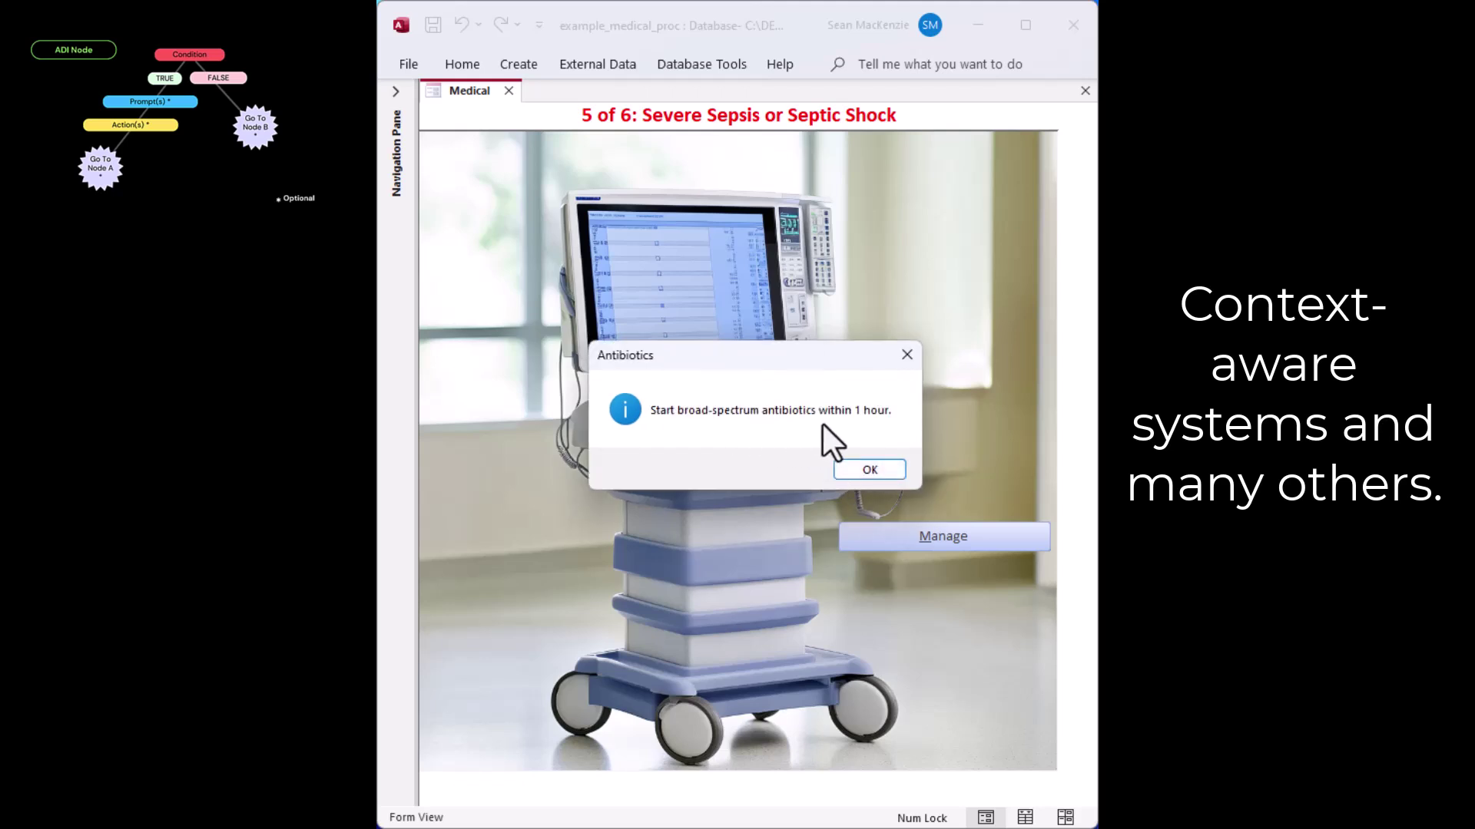
left_click(865, 467)
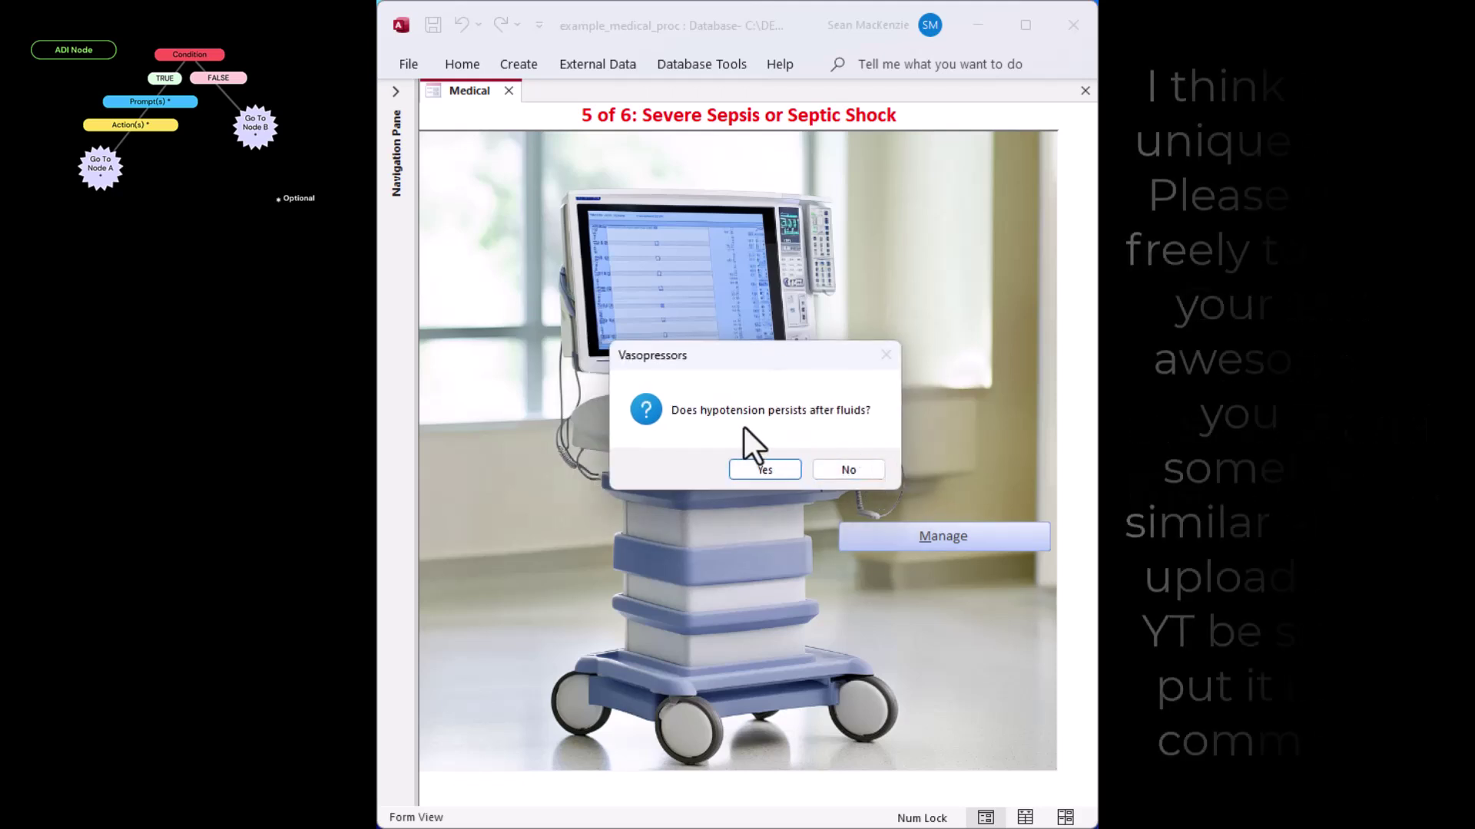
left_click(853, 465)
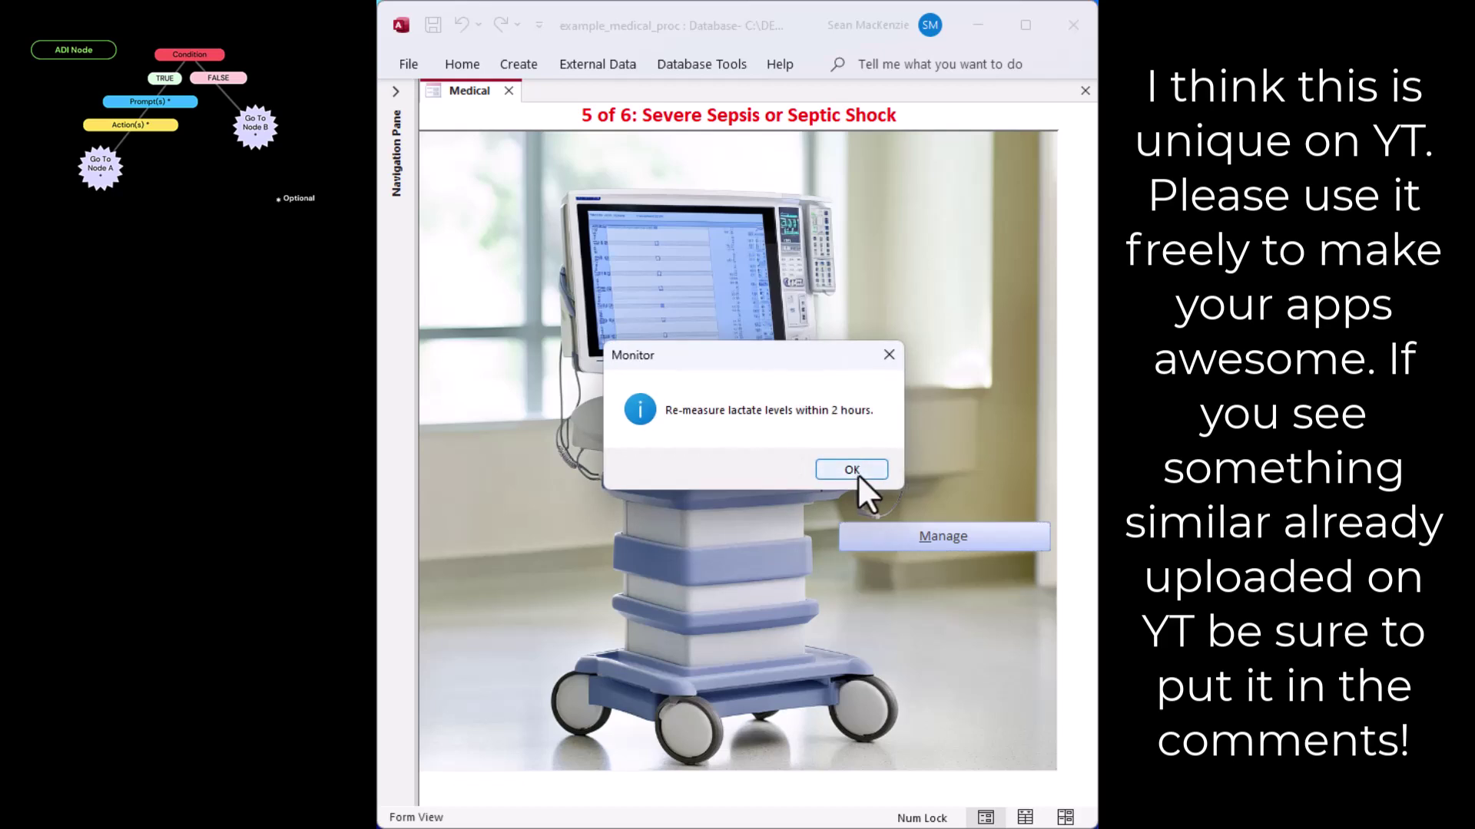
left_click(857, 473)
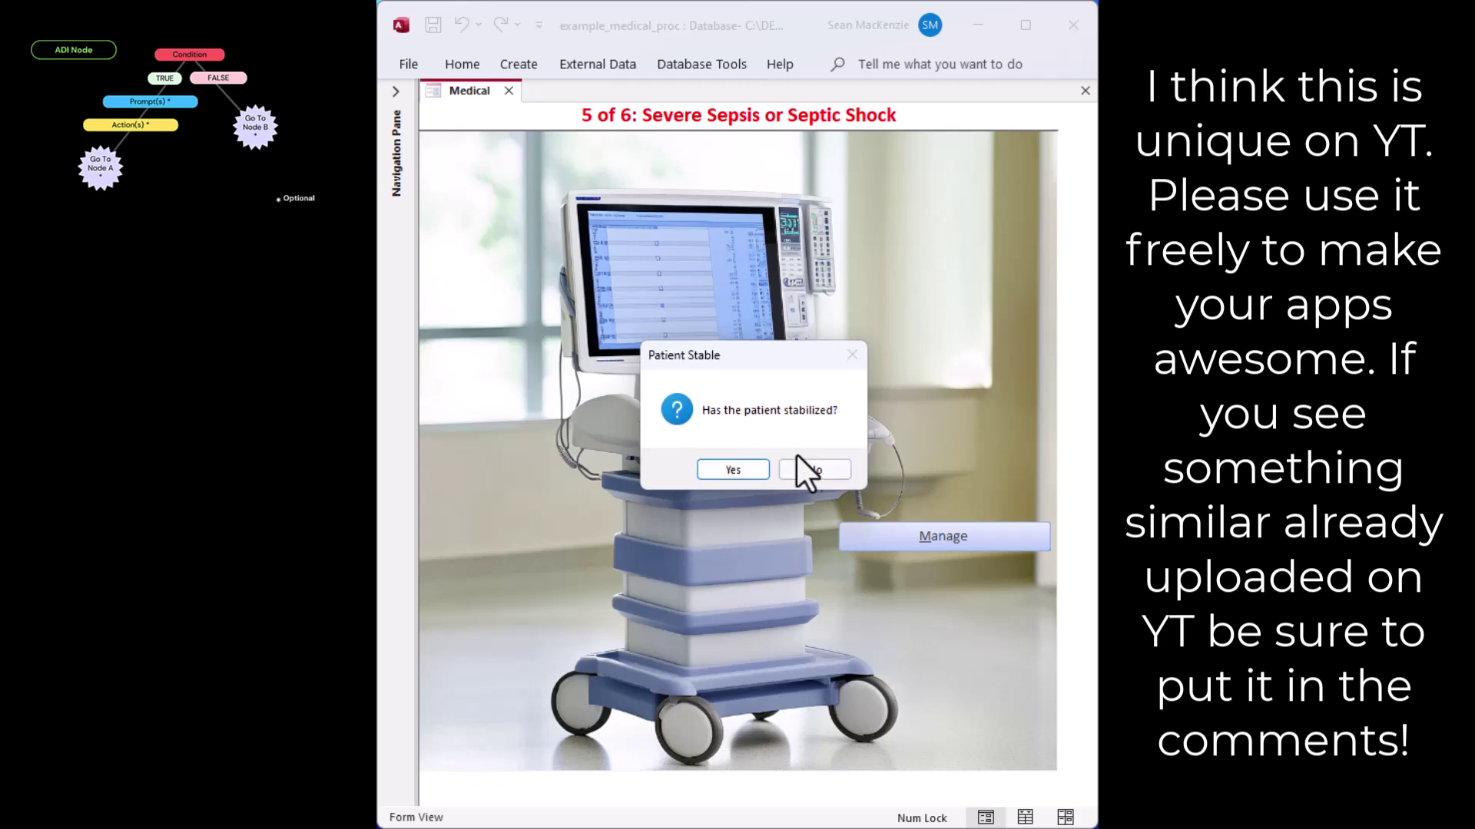
left_click(740, 469)
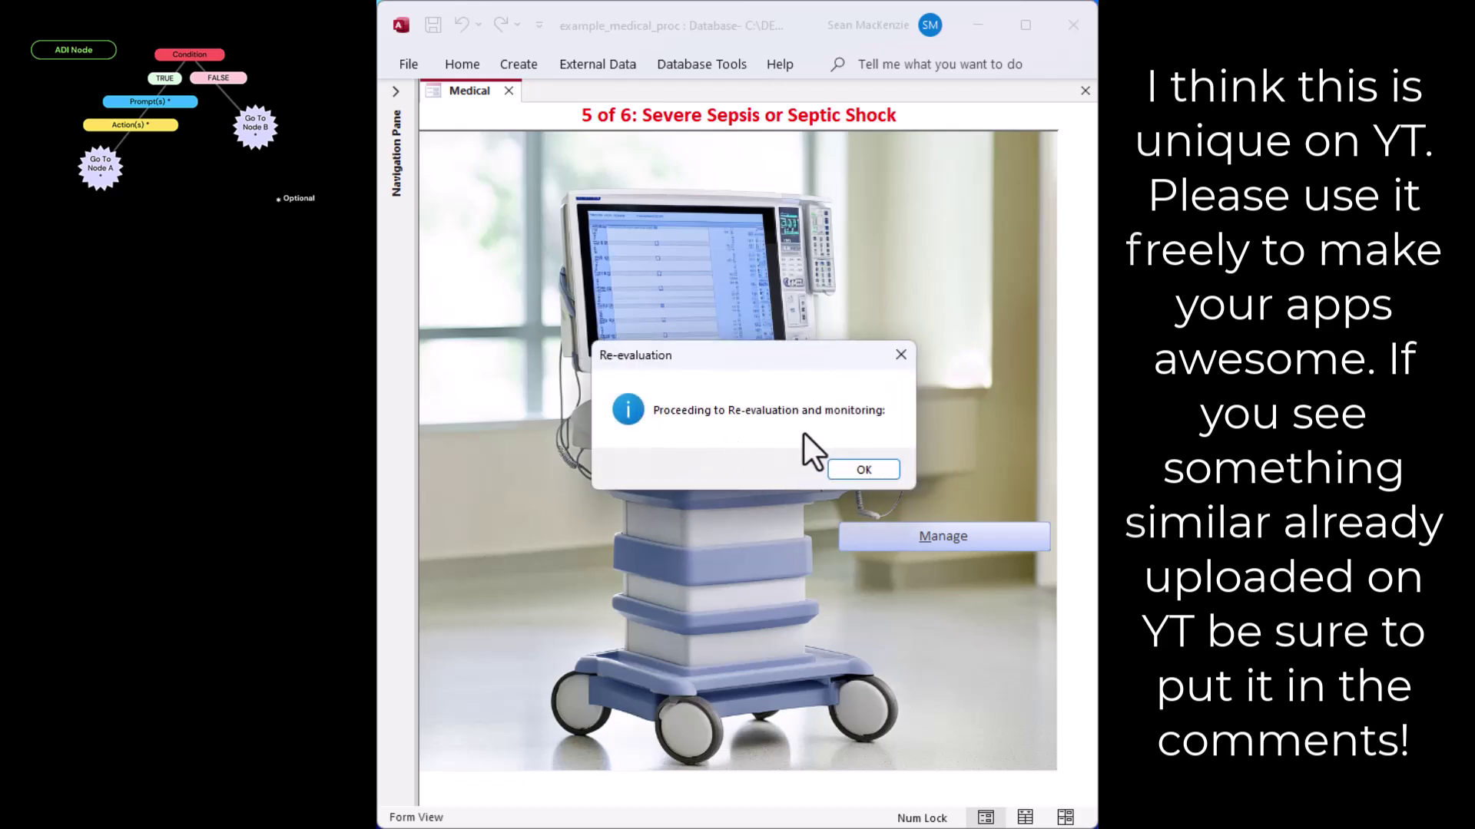
Accept the re-evaluation and monitoring notices, answer Yes to 'Did the patient improve?', then accept the improvement message
left_click(860, 469)
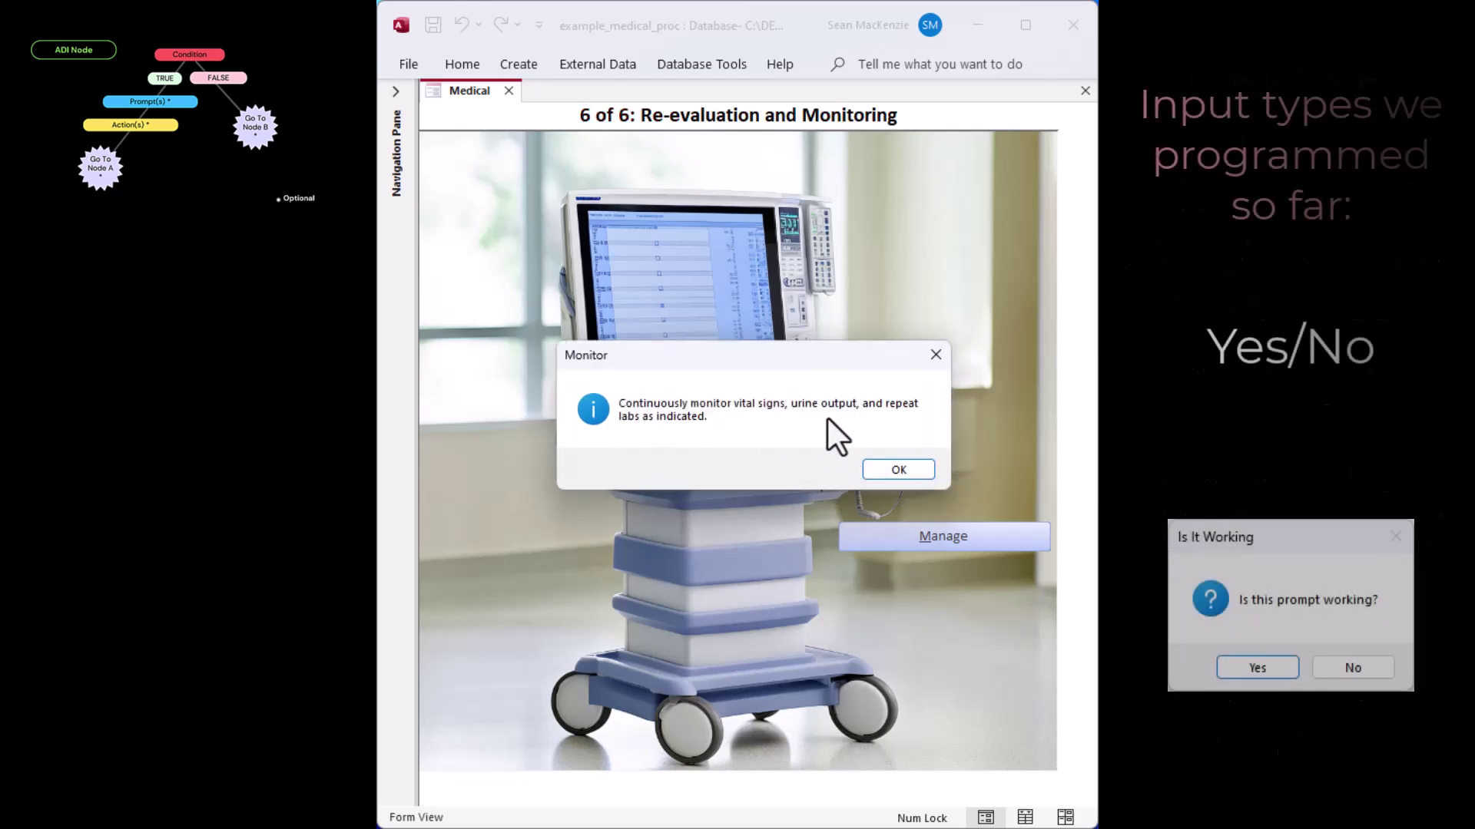
left_click(889, 467)
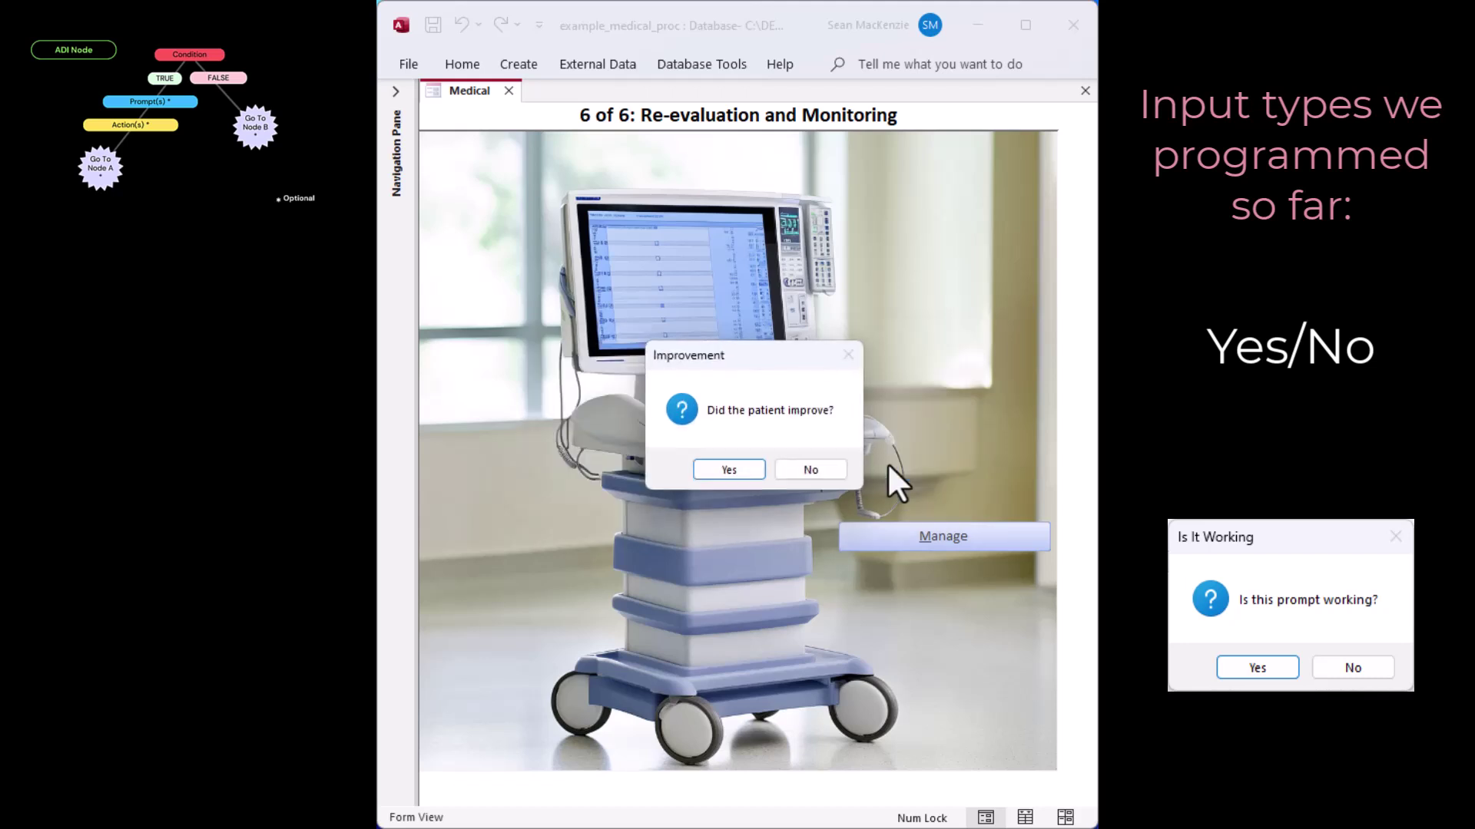
left_click(724, 467)
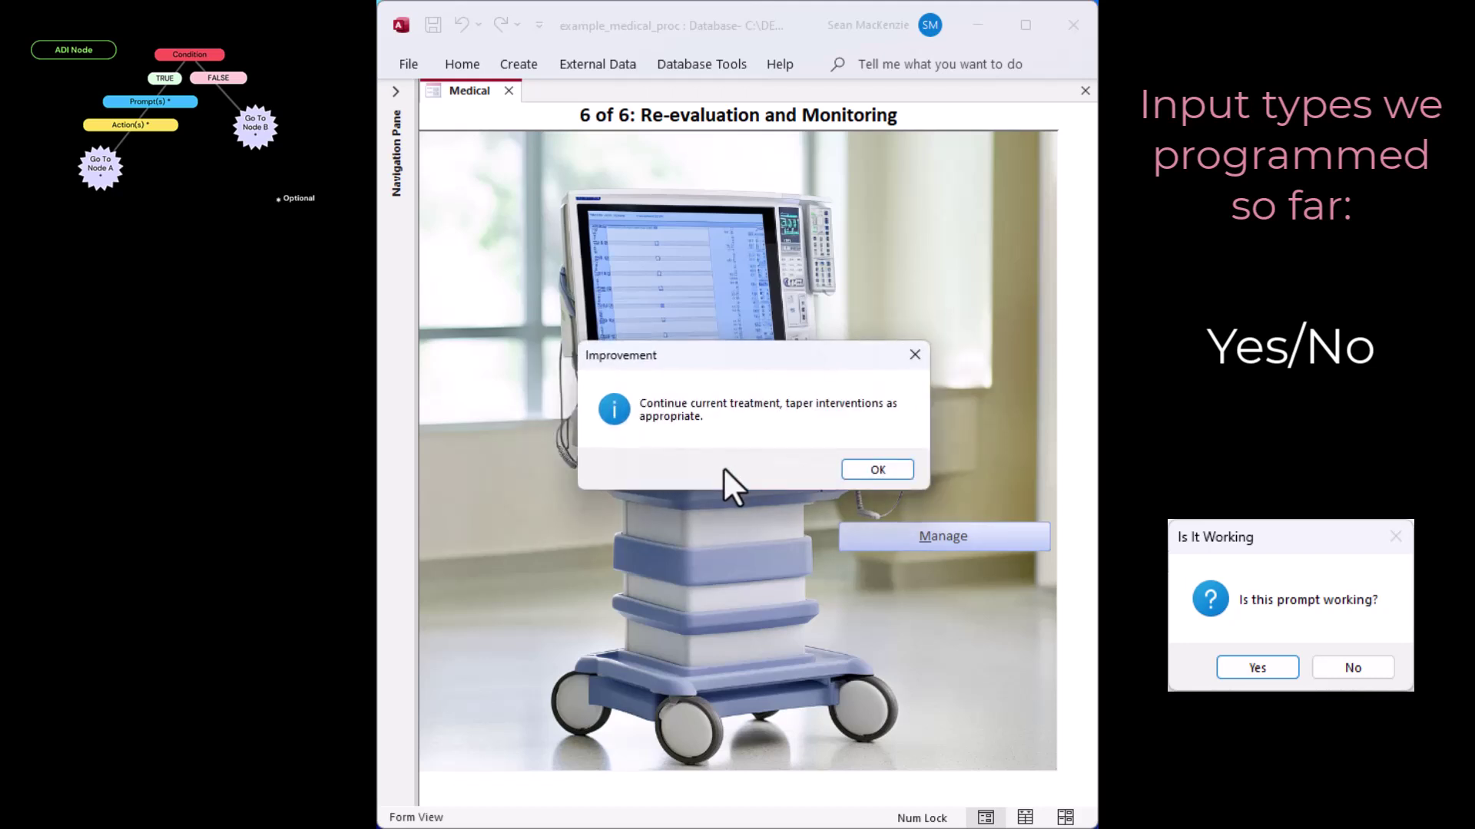
left_click(862, 467)
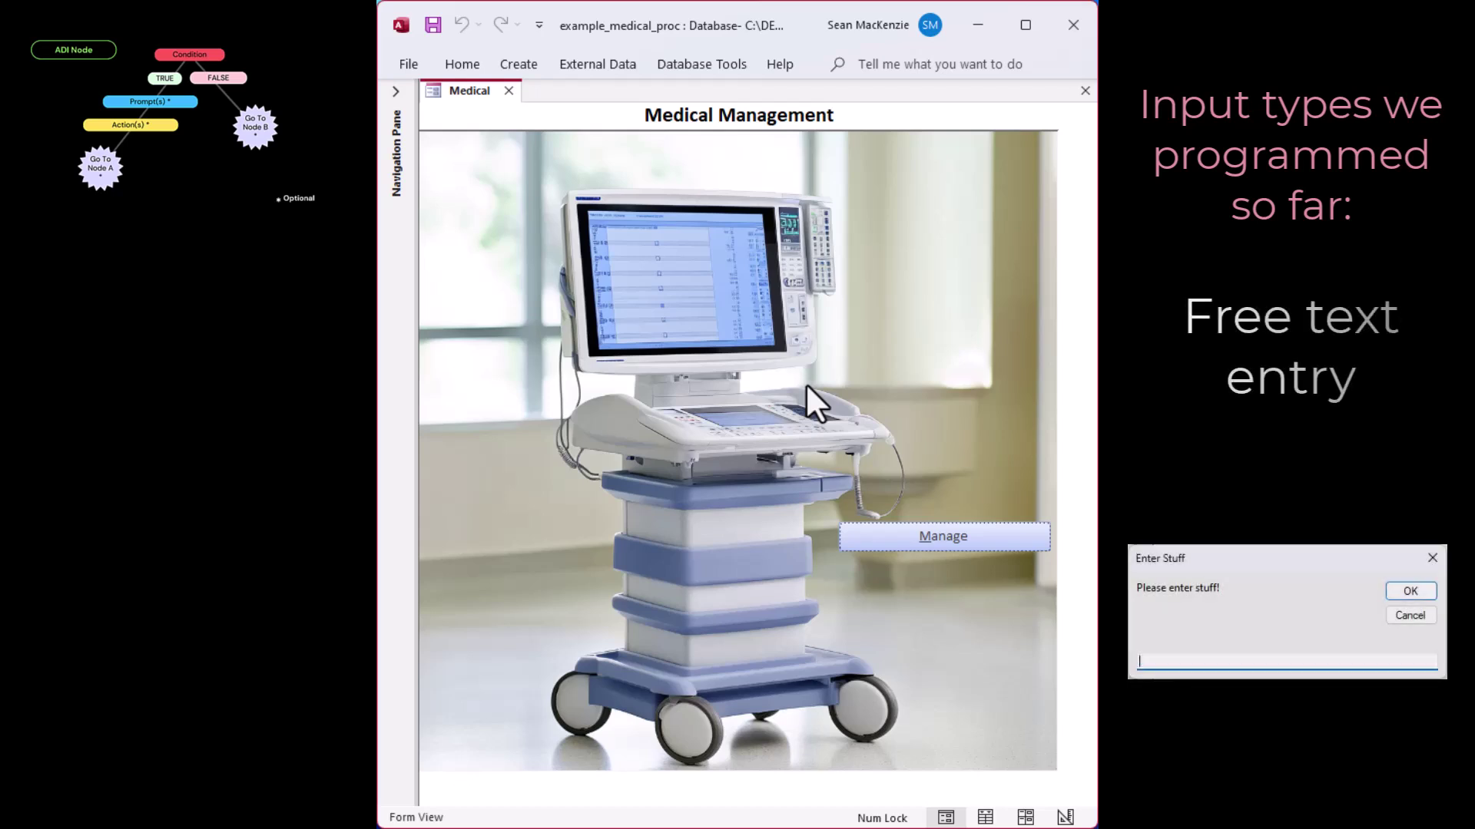
left_click(396, 93)
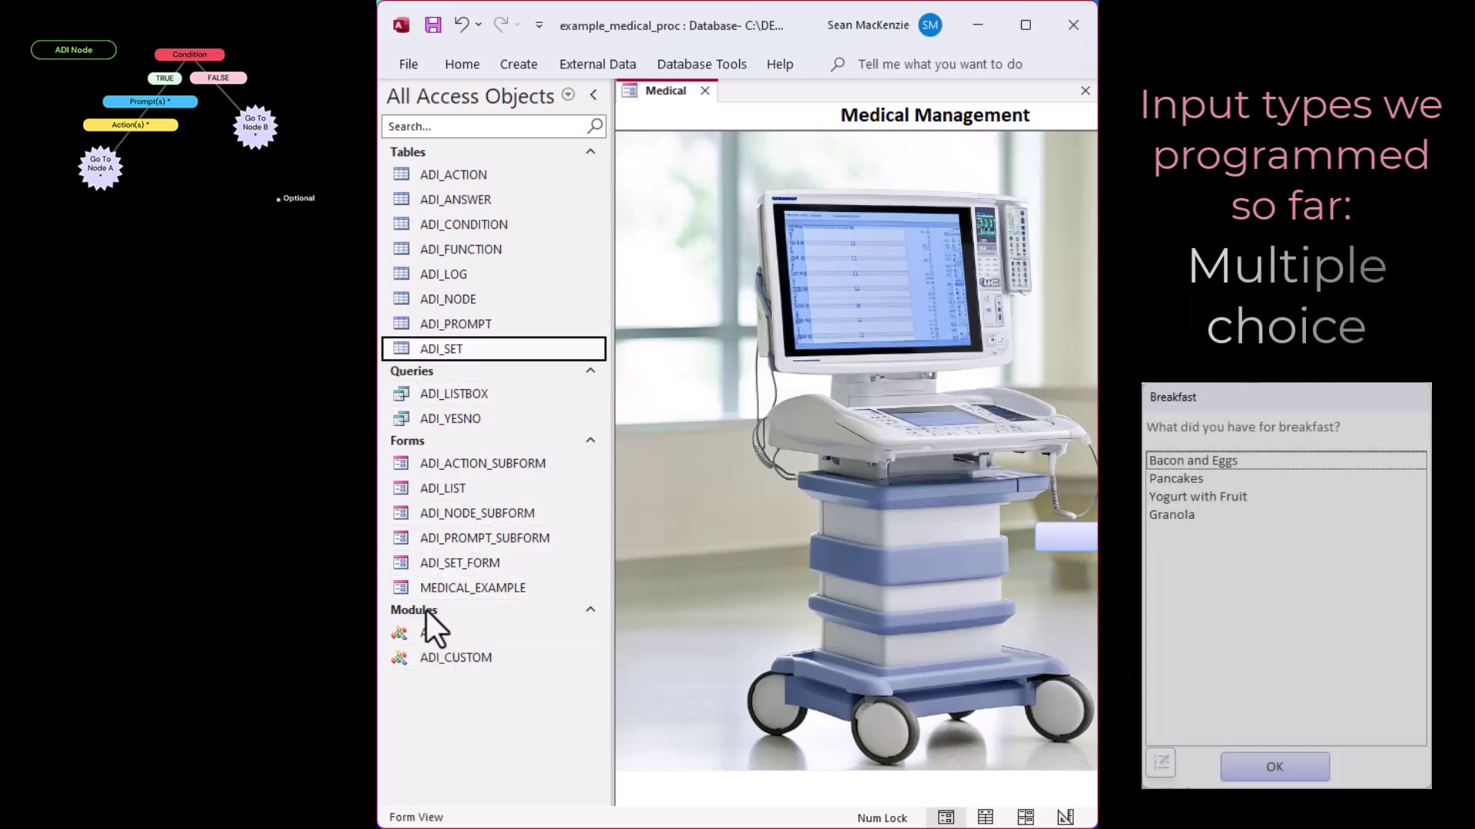
left_click(404, 592)
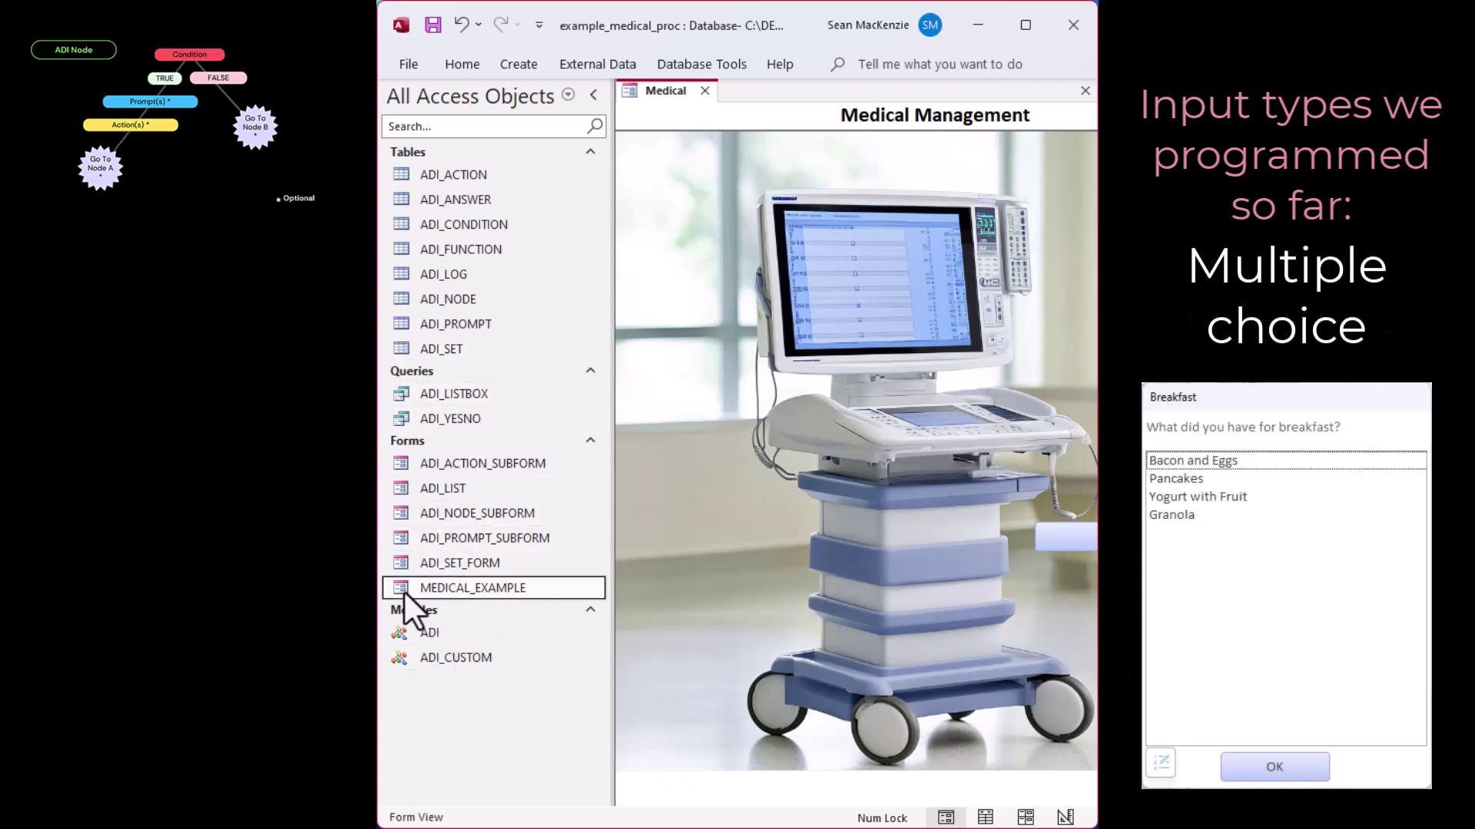
left_click(408, 635)
left_click(415, 658)
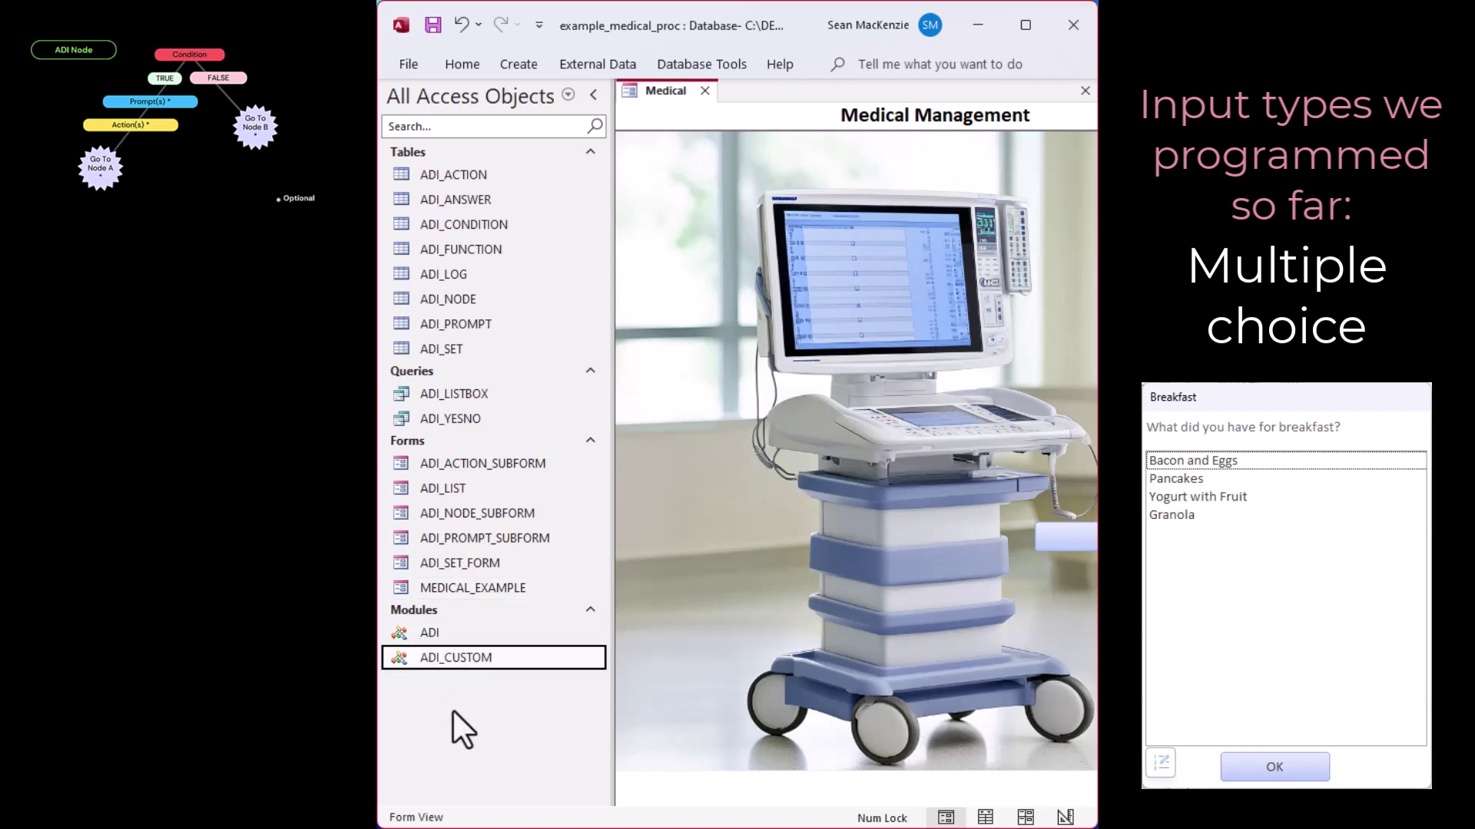
left_click(593, 95)
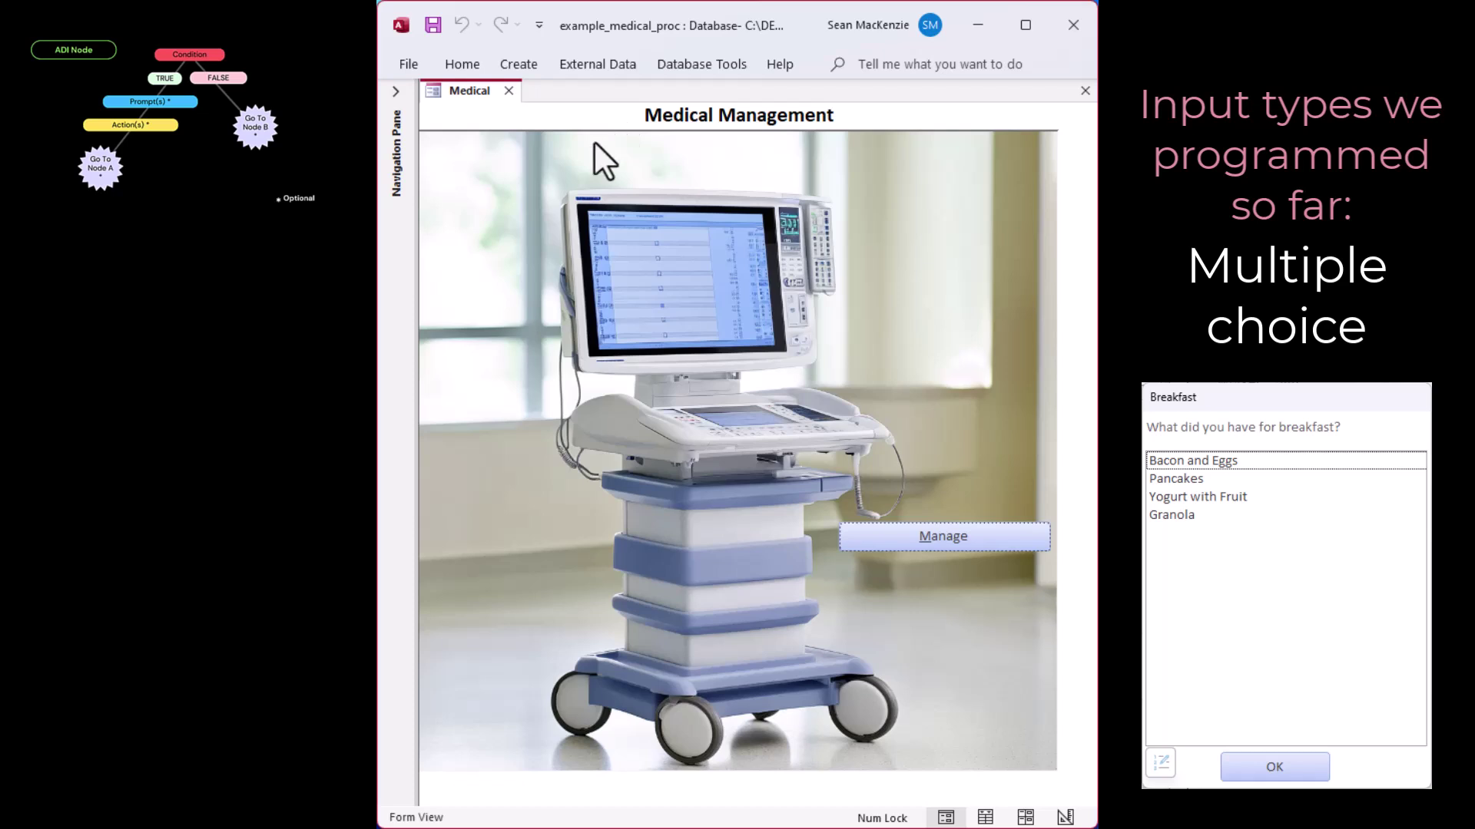